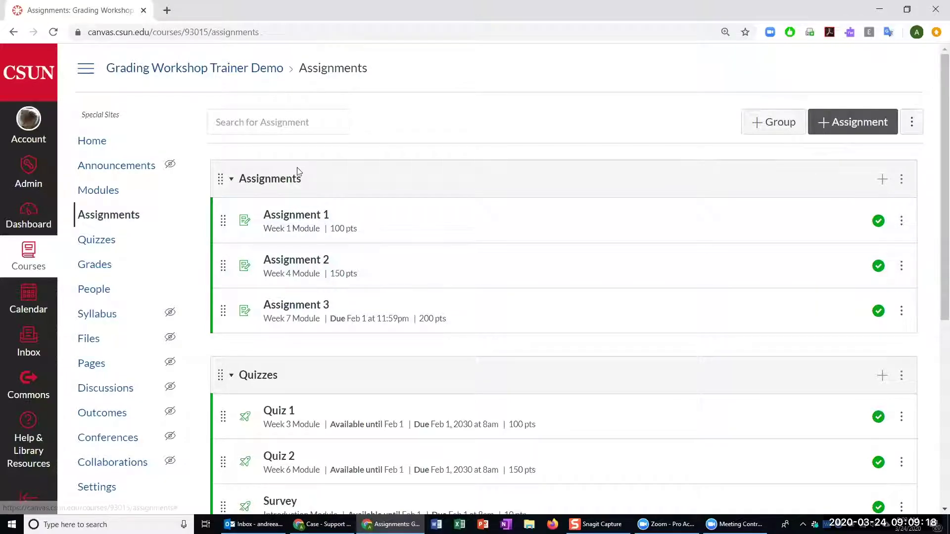
# Create a new assignment in the course and name it "Bonus grade".
pyautogui.click(834, 125)
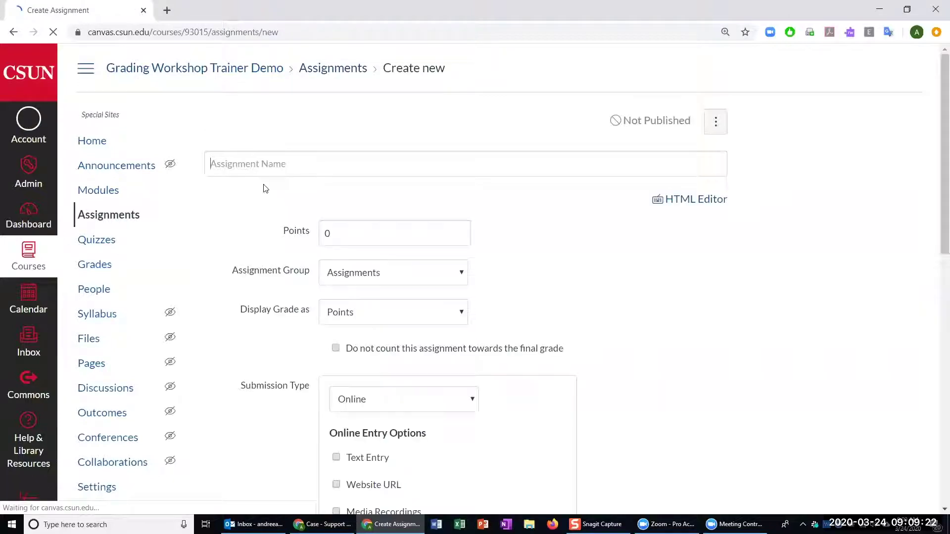
pyautogui.click(249, 165)
pyautogui.write('Bonus')
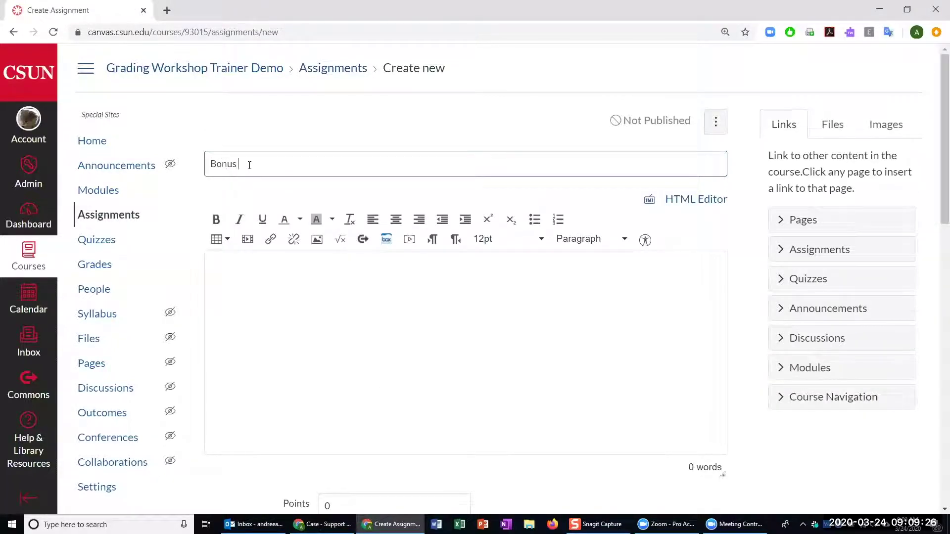
pyautogui.write(' grade')
# Leave the Bonus grade assignment at 0 points and set its submission type to No Submission.
pyautogui.scroll(-8, 297, 225)
pyautogui.moveTo(276, 78); pyautogui.dragTo(328, 73)
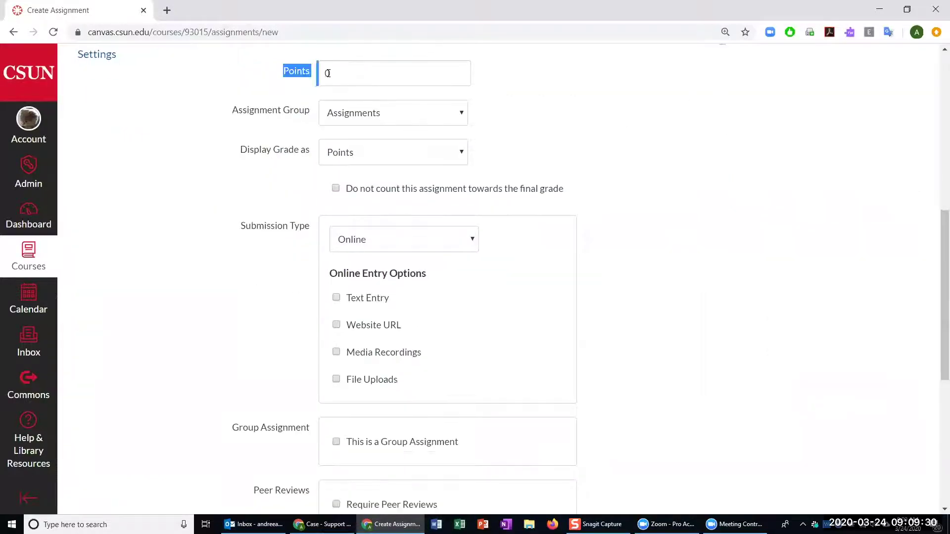
pyautogui.click(263, 127)
pyautogui.scroll(-1, 476, 201)
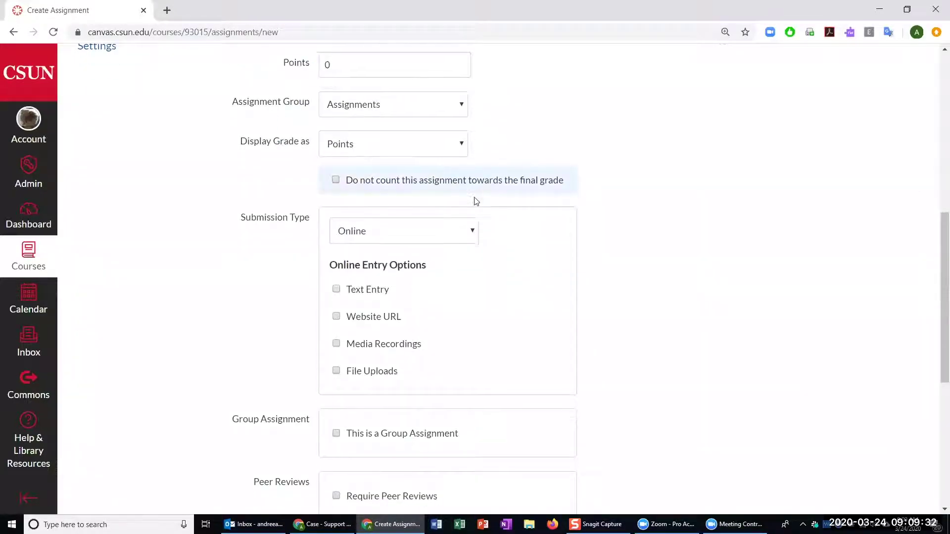
pyautogui.scroll(-1, 476, 202)
pyautogui.moveTo(233, 167); pyautogui.dragTo(312, 165)
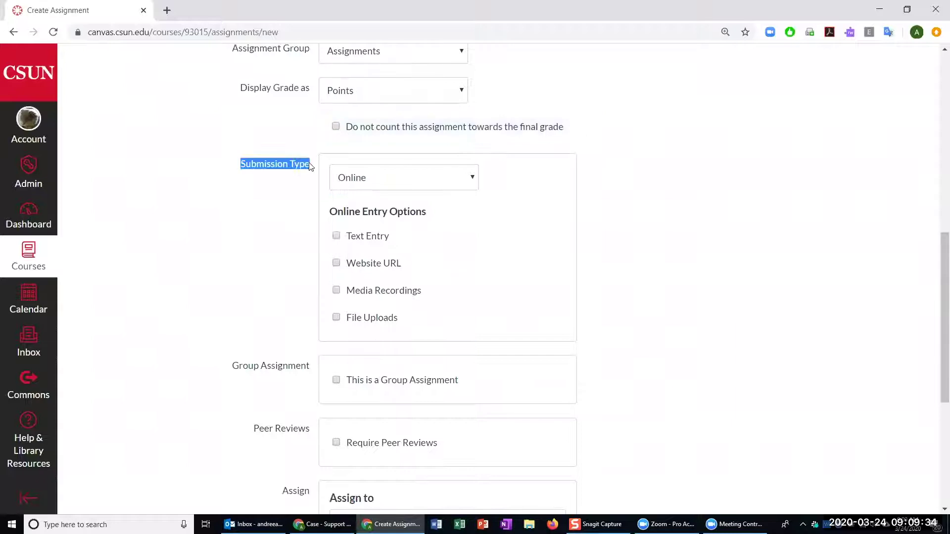
pyautogui.click(358, 180)
pyautogui.click(359, 195)
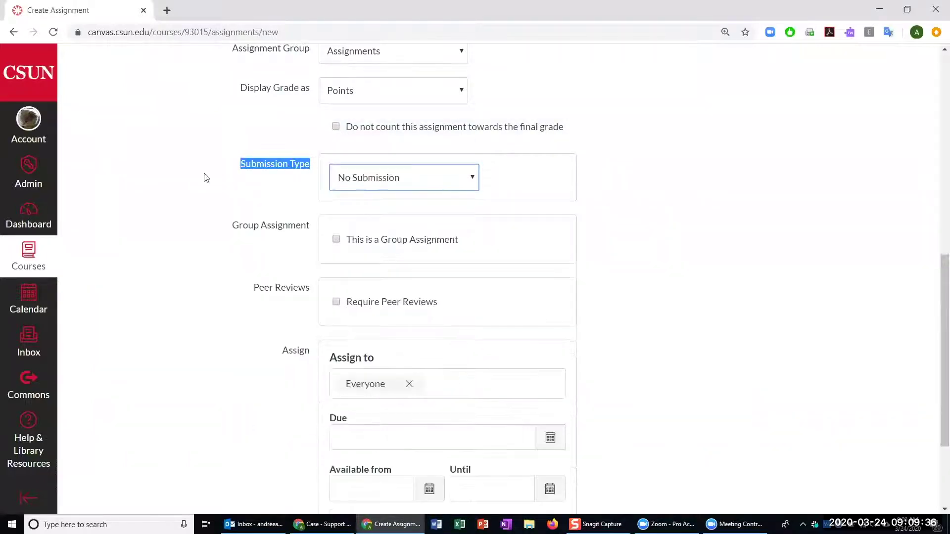
pyautogui.click(272, 185)
# Check the remaining assignment settings, leave the dates empty, and save and publish the Bonus grade assignment.
pyautogui.scroll(-3, 275, 221)
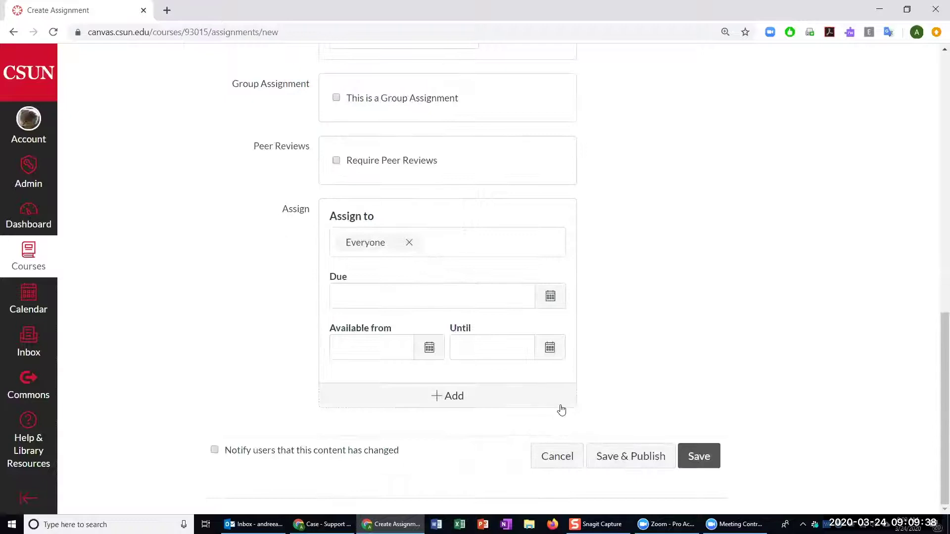
pyautogui.scroll(5, 229, 236)
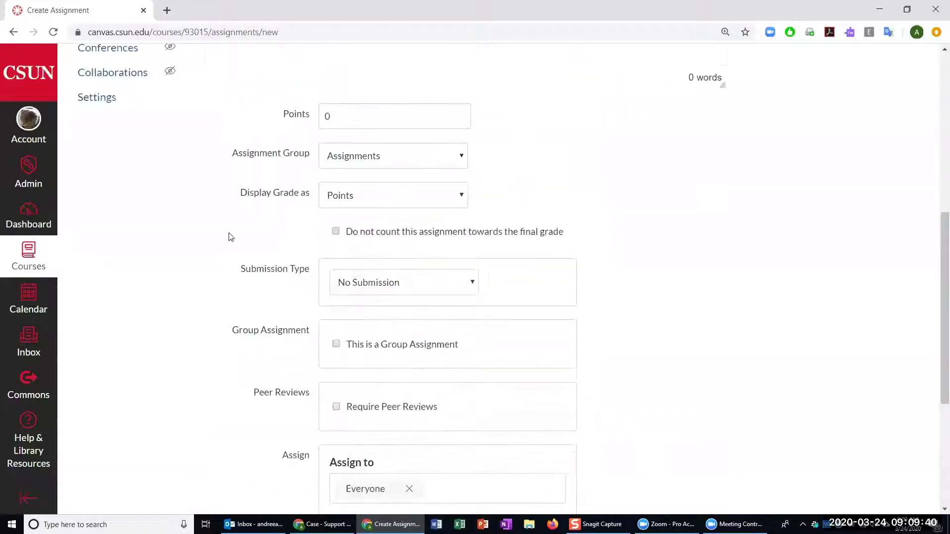
pyautogui.scroll(-5, 229, 237)
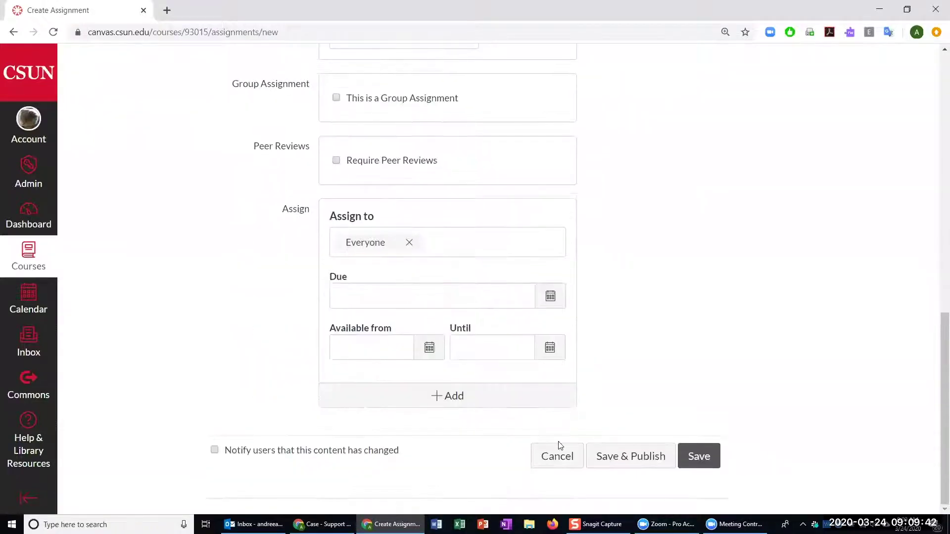
pyautogui.click(646, 456)
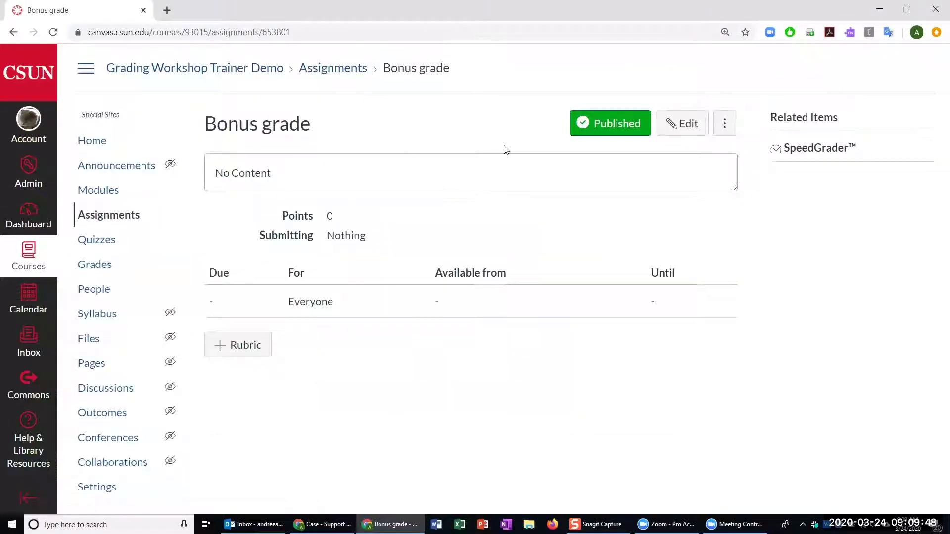
# Open the course gradebook and examine the Bonus grade column, the assignment group percentages and the Total column.
pyautogui.click(95, 267)
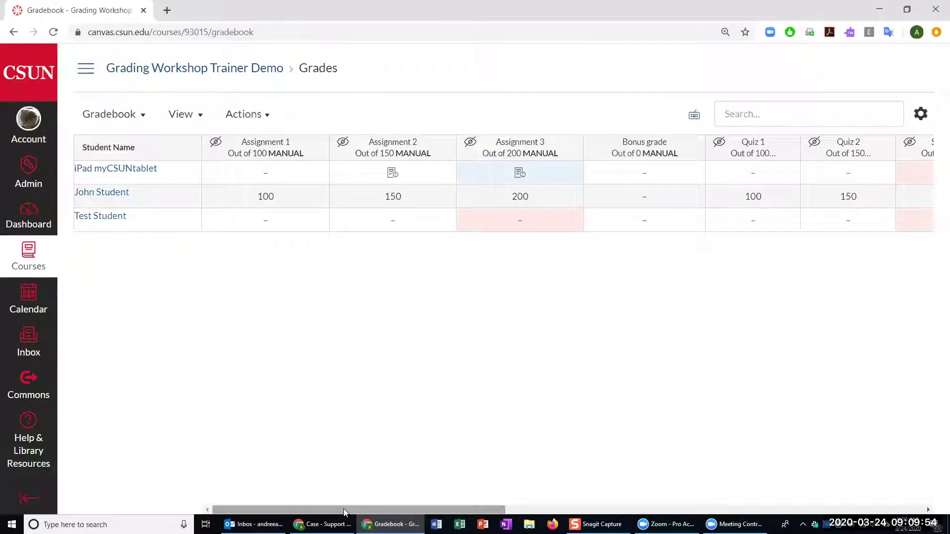
pyautogui.moveTo(354, 509); pyautogui.dragTo(772, 509)
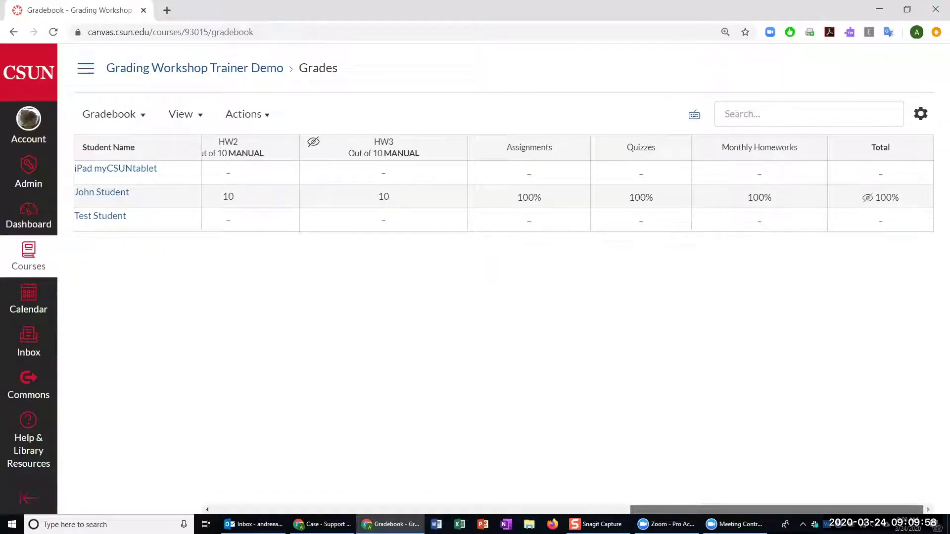
pyautogui.moveTo(760, 509); pyautogui.dragTo(307, 477)
pyautogui.moveTo(525, 509); pyautogui.dragTo(925, 510)
pyautogui.moveTo(639, 510)
pyautogui.mouseDown()
pyautogui.moveTo(549, 510)
pyautogui.moveTo(639, 509)
pyautogui.mouseUp()
pyautogui.moveTo(549, 510); pyautogui.dragTo(329, 480)
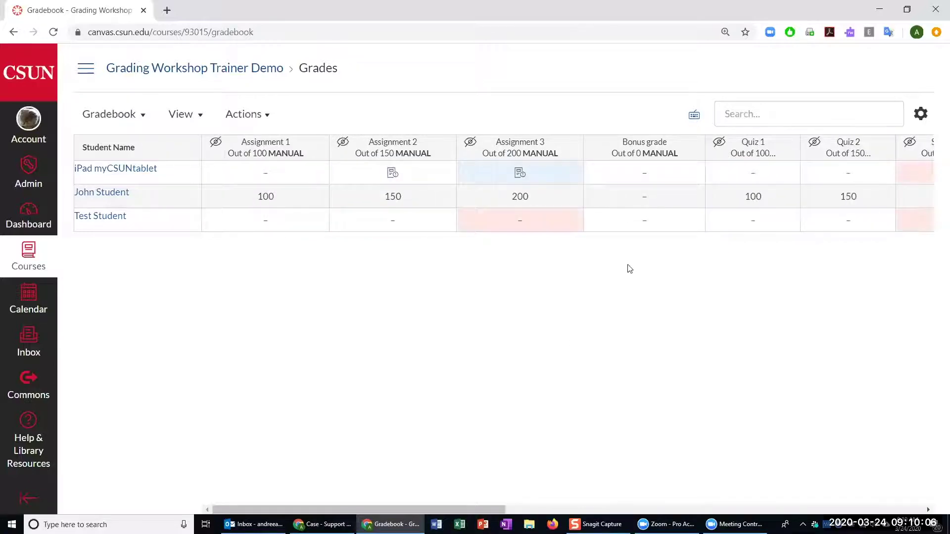
# Enter a Bonus grade of 20 for the student in the second row and check that student's Total.
pyautogui.click(657, 199)
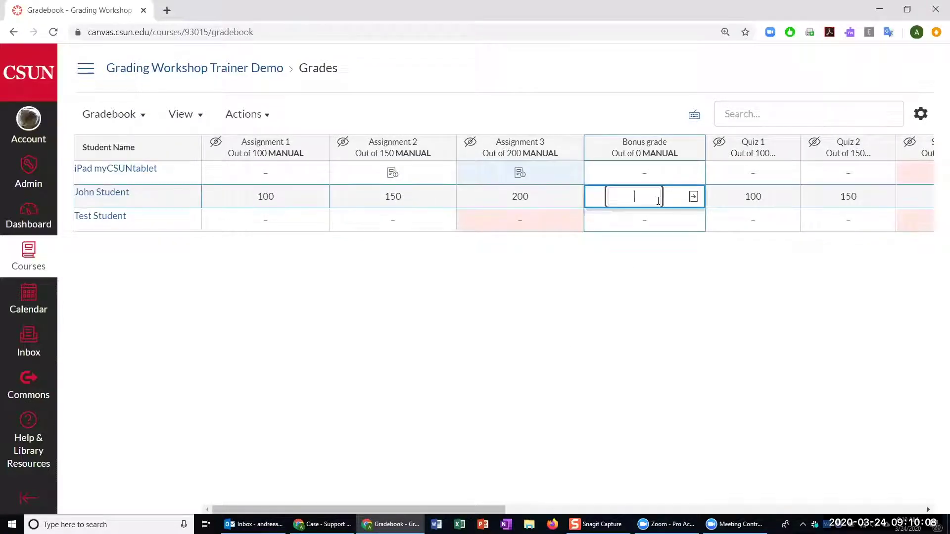
pyautogui.write('20')
pyautogui.click(657, 268)
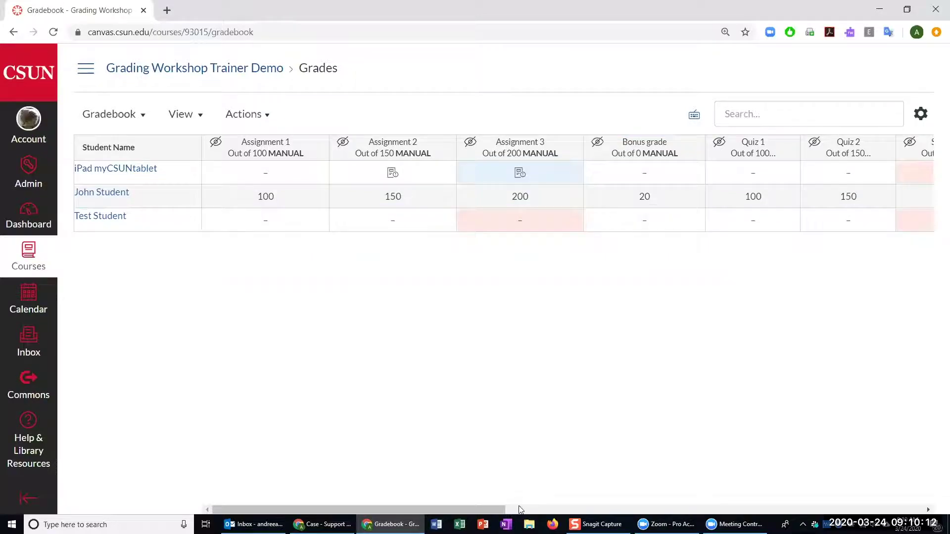
pyautogui.moveTo(521, 512); pyautogui.dragTo(768, 516)
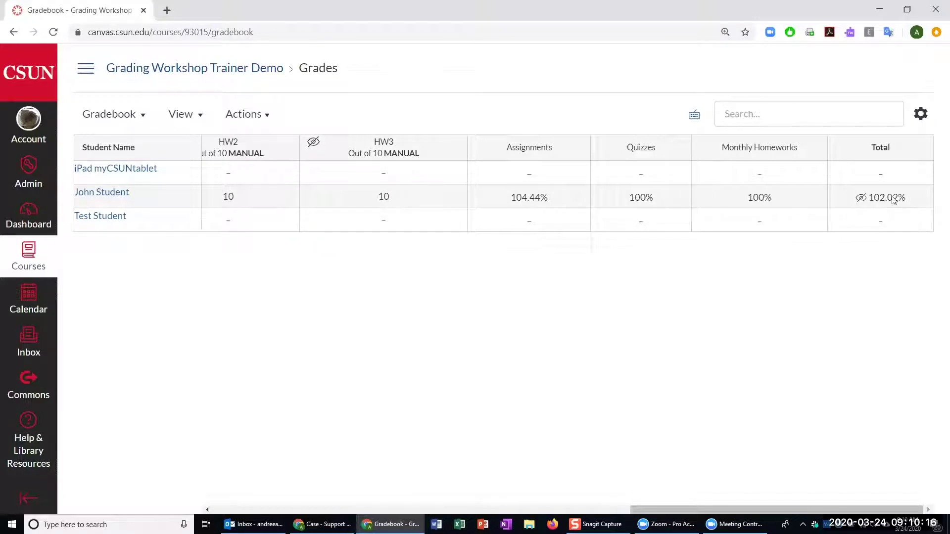
pyautogui.click(870, 197)
# Return to the course's assignments list and look over the Assignments and Quizzes groups.
pyautogui.click(165, 68)
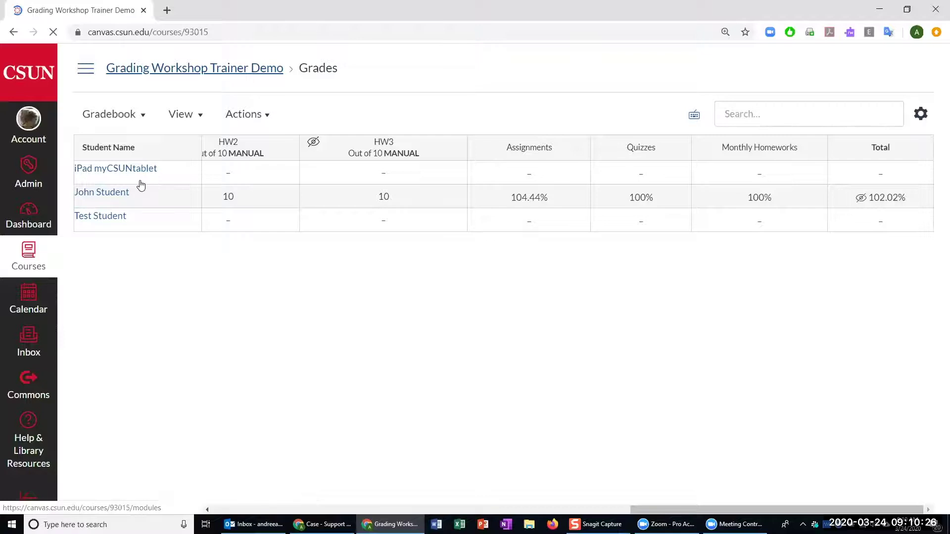
pyautogui.click(133, 215)
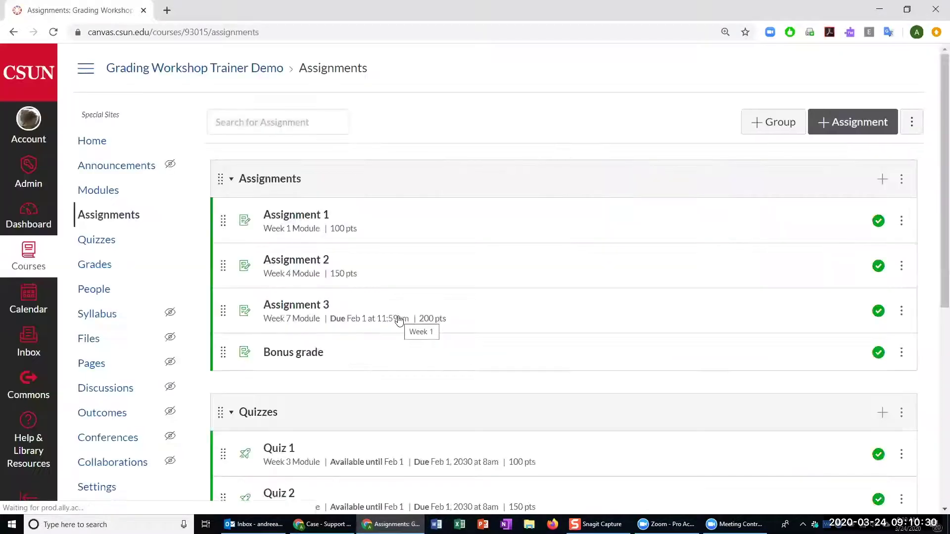
pyautogui.scroll(-1, 399, 319)
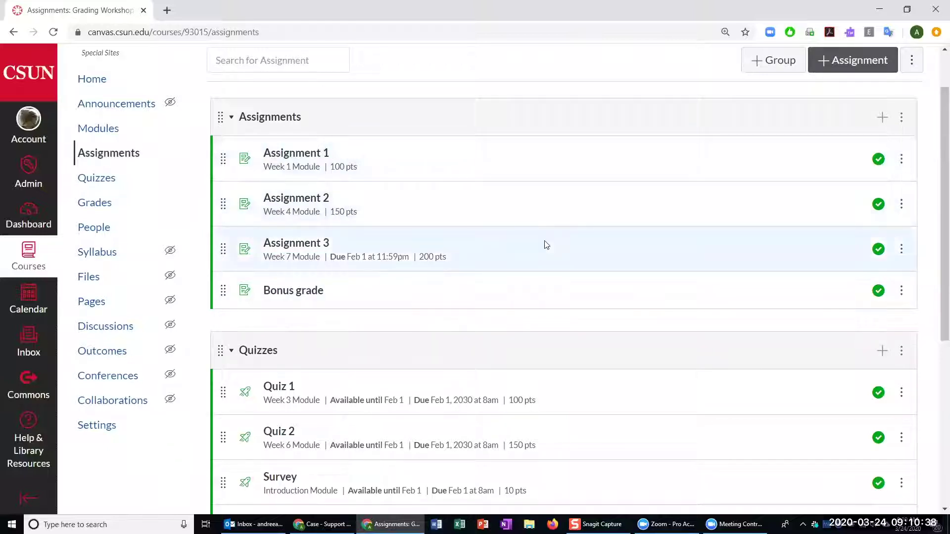
pyautogui.scroll(-2, 544, 244)
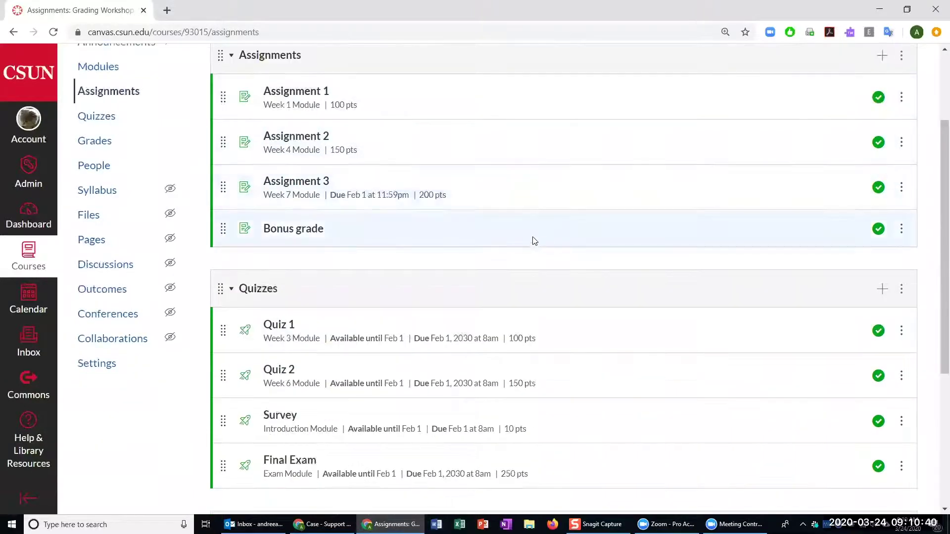
pyautogui.scroll(3, 532, 232)
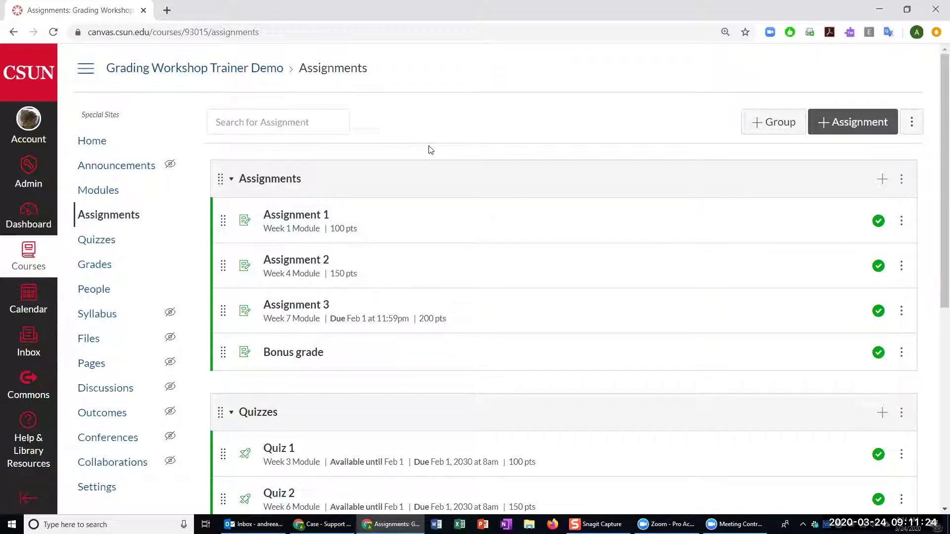
# Open the Bonus grade assignment for editing and review its points, assignment group choices and grade display setting.
pyautogui.click(306, 354)
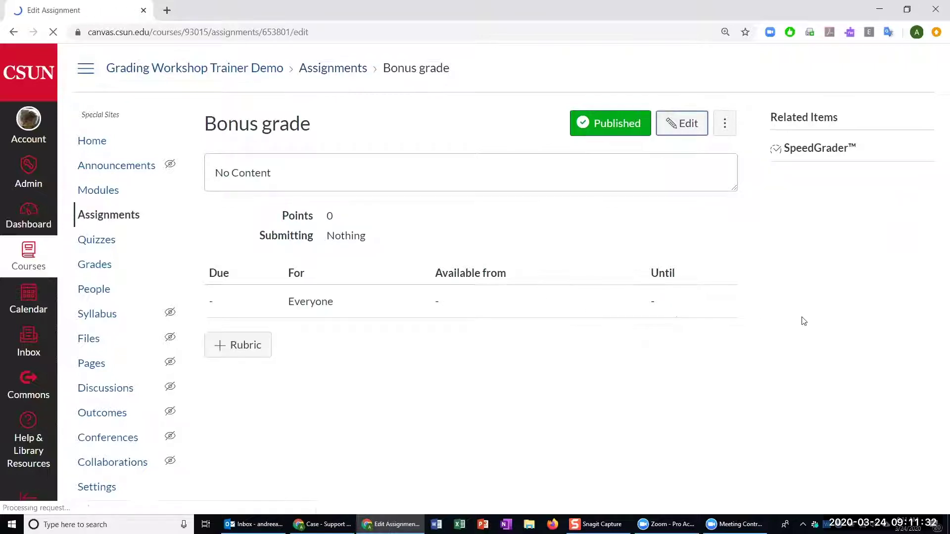
pyautogui.scroll(-6, 792, 300)
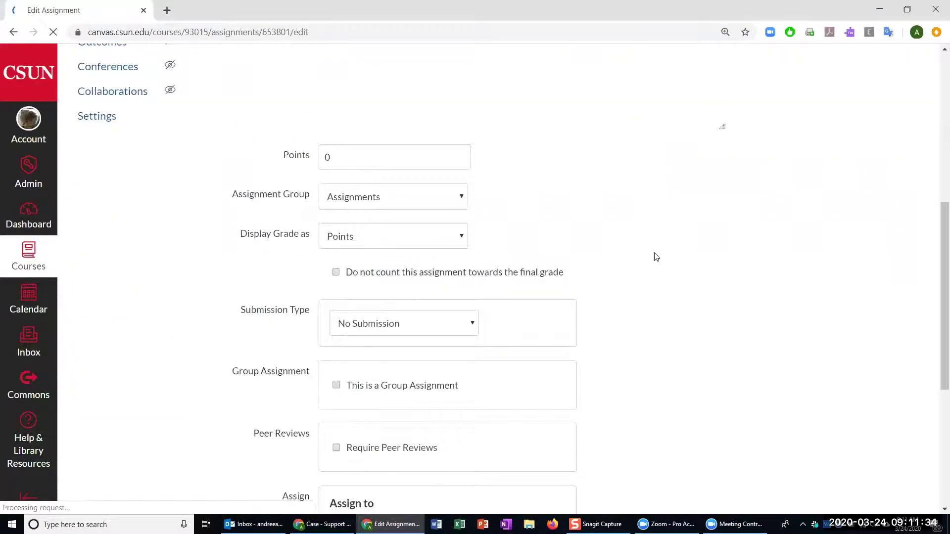
pyautogui.moveTo(280, 133); pyautogui.dragTo(339, 136)
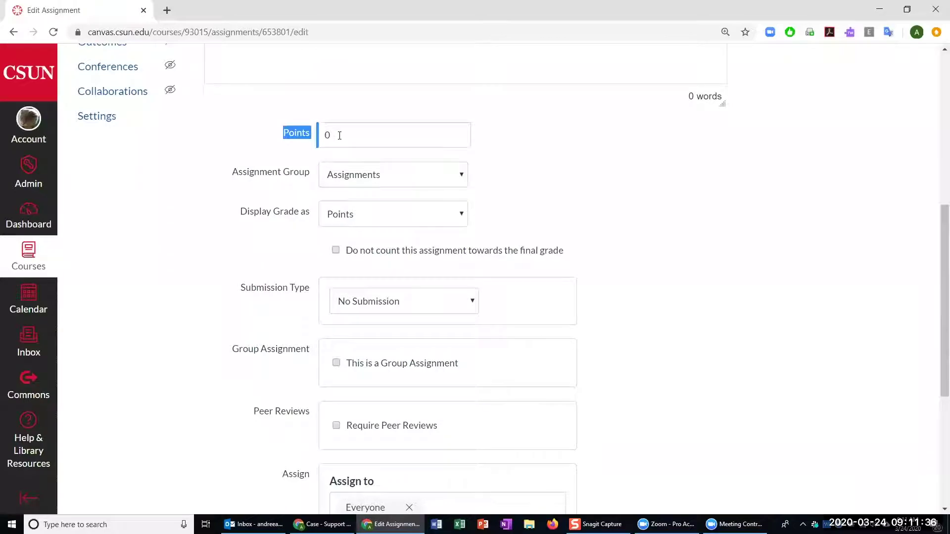
pyautogui.click(207, 178)
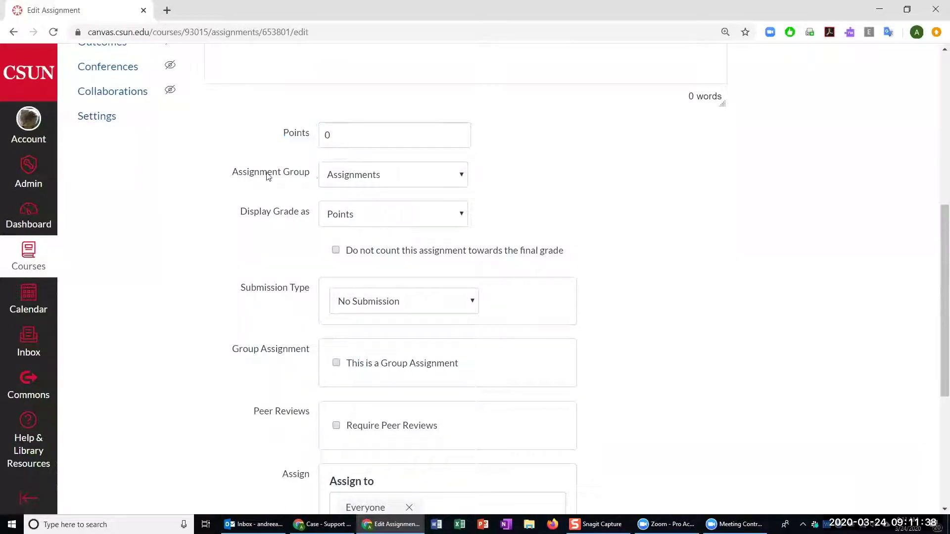
pyautogui.moveTo(266, 176); pyautogui.dragTo(314, 174)
pyautogui.click(401, 180)
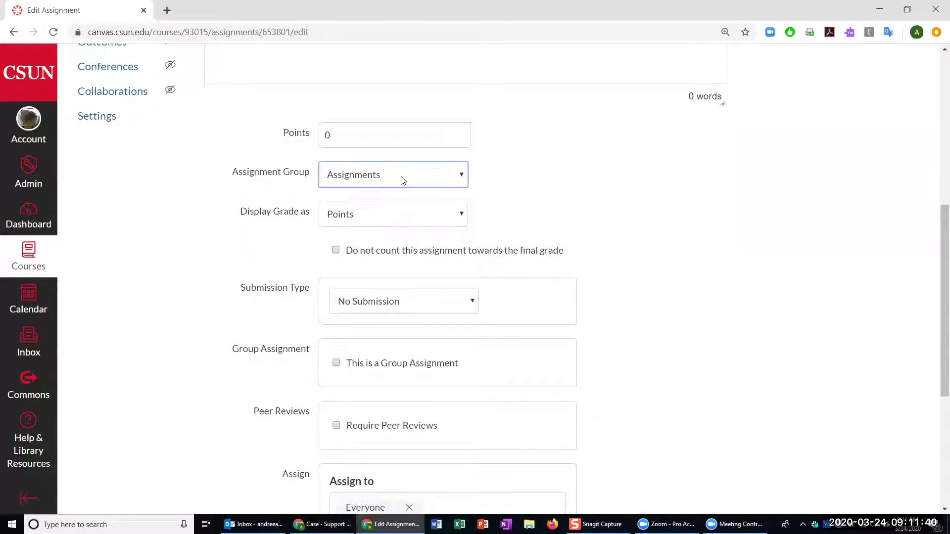
pyautogui.click(368, 181)
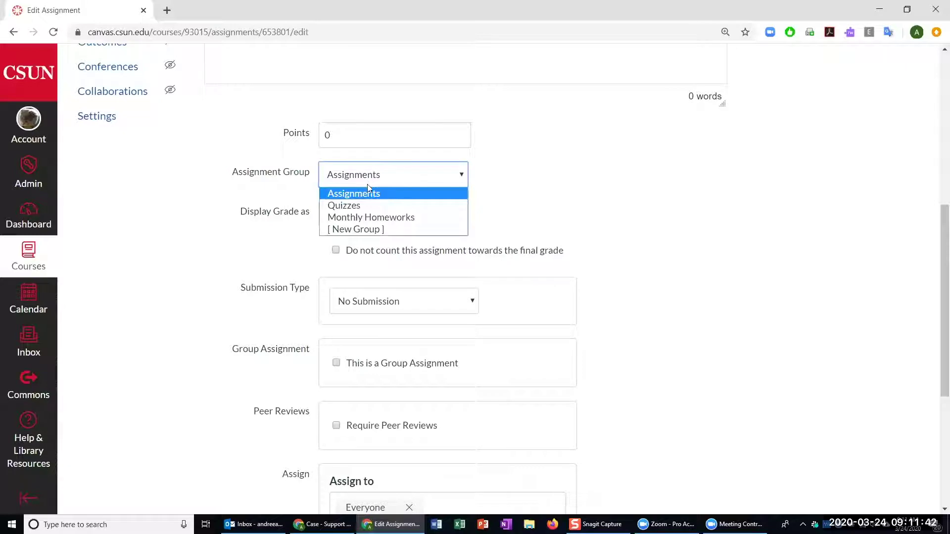
pyautogui.click(589, 182)
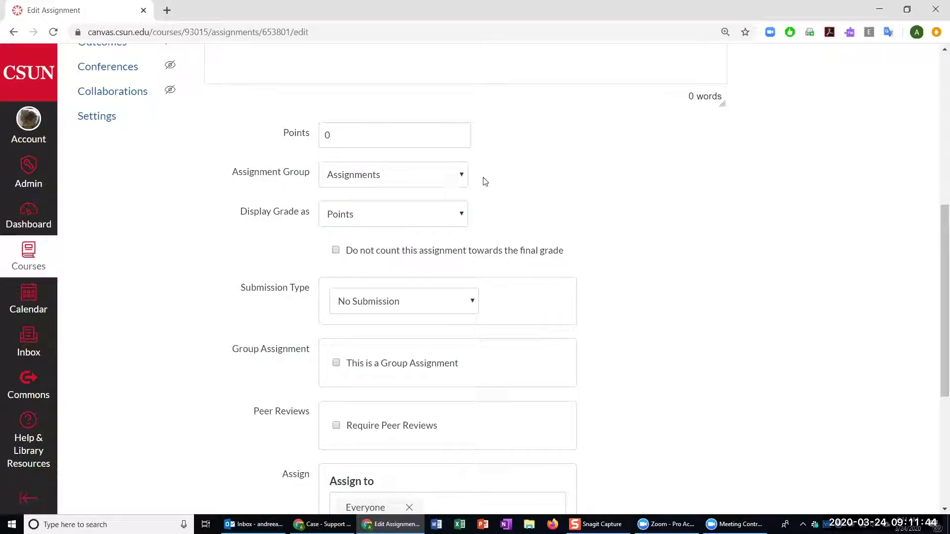
pyautogui.moveTo(234, 213); pyautogui.dragTo(312, 213)
pyautogui.click(306, 219)
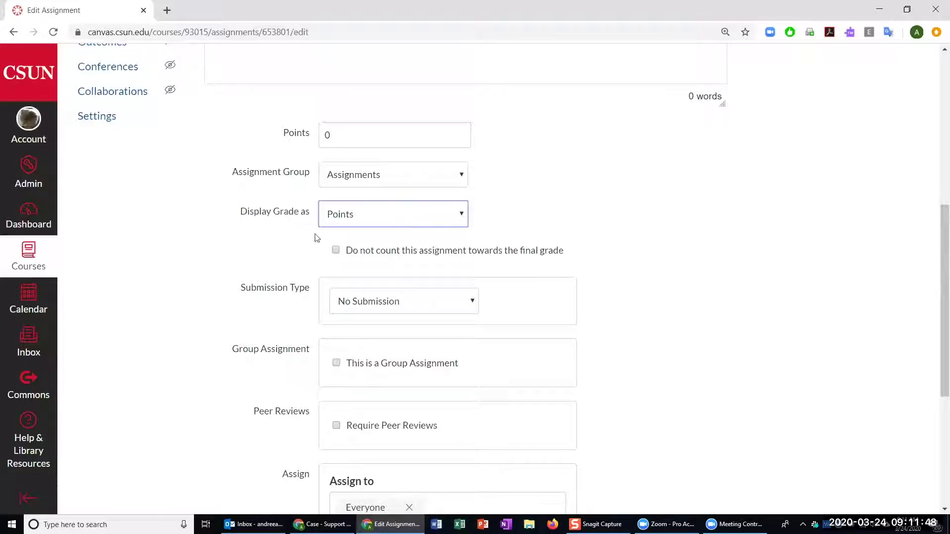
# Review the Bonus grade assignment's submission type, group, peer review, and due and availability date settings.
pyautogui.scroll(-1, 295, 257)
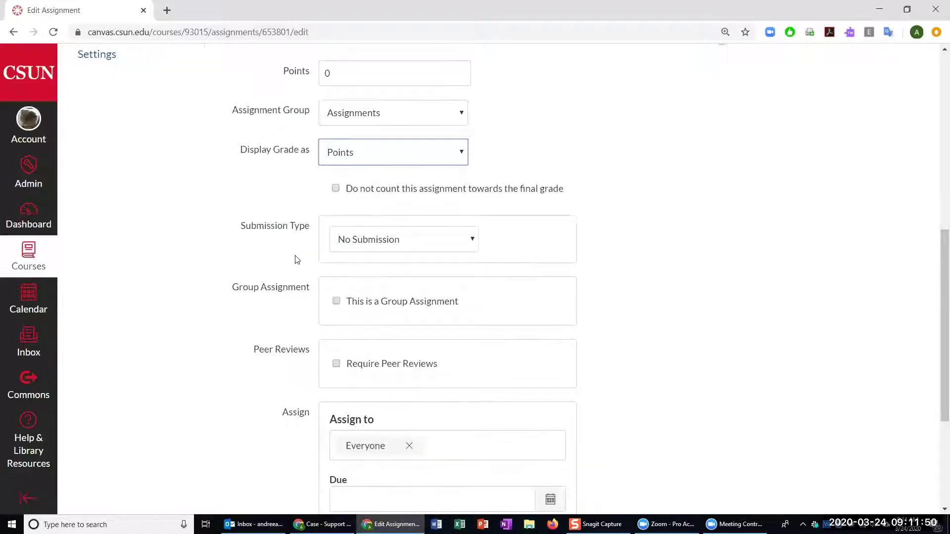
pyautogui.moveTo(236, 231); pyautogui.dragTo(311, 228)
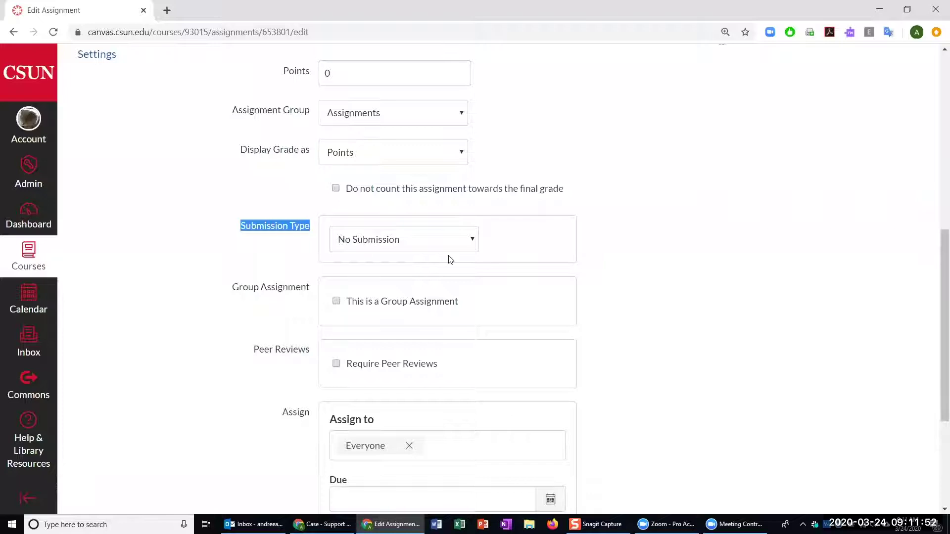
pyautogui.click(249, 229)
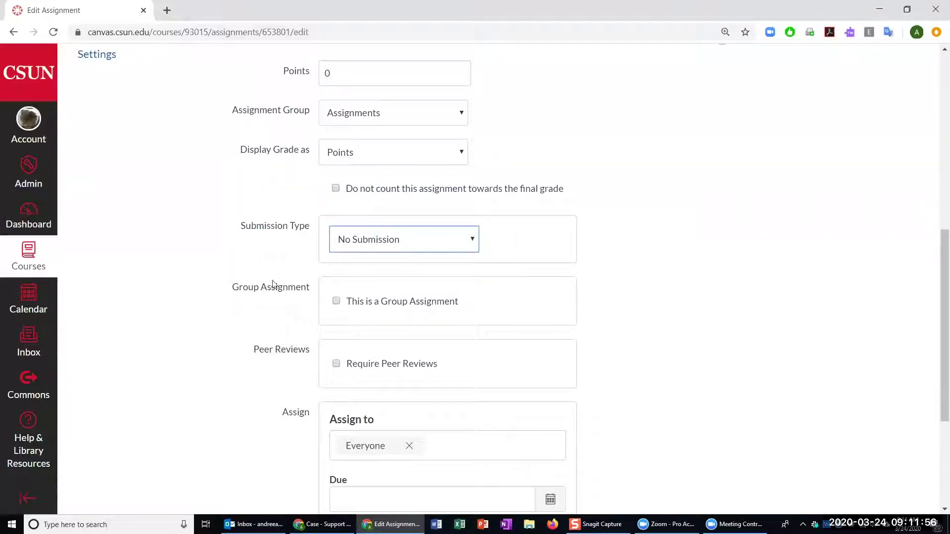
pyautogui.scroll(-1, 360, 421)
pyautogui.scroll(-2, 357, 418)
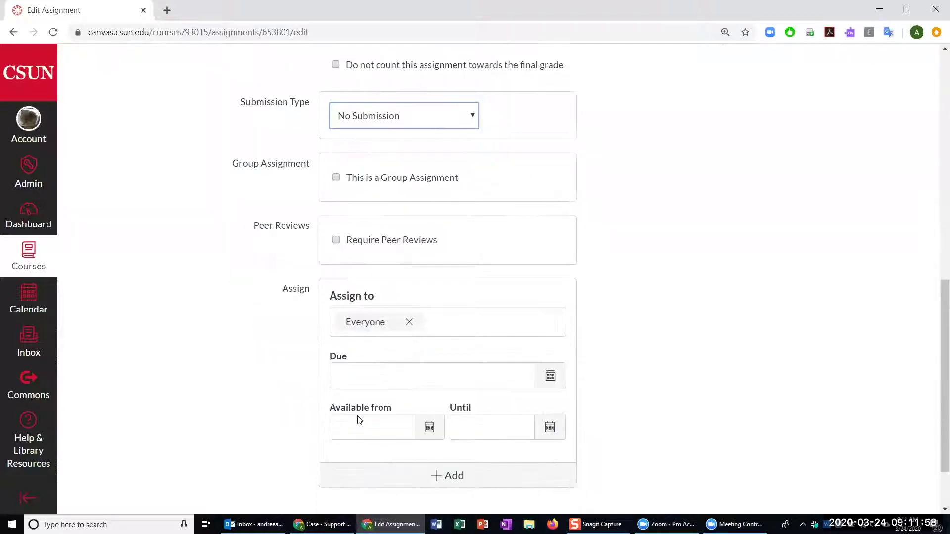
# Recheck the Bonus grade assignment's points and grading options and save the assignment.
pyautogui.scroll(5, 356, 403)
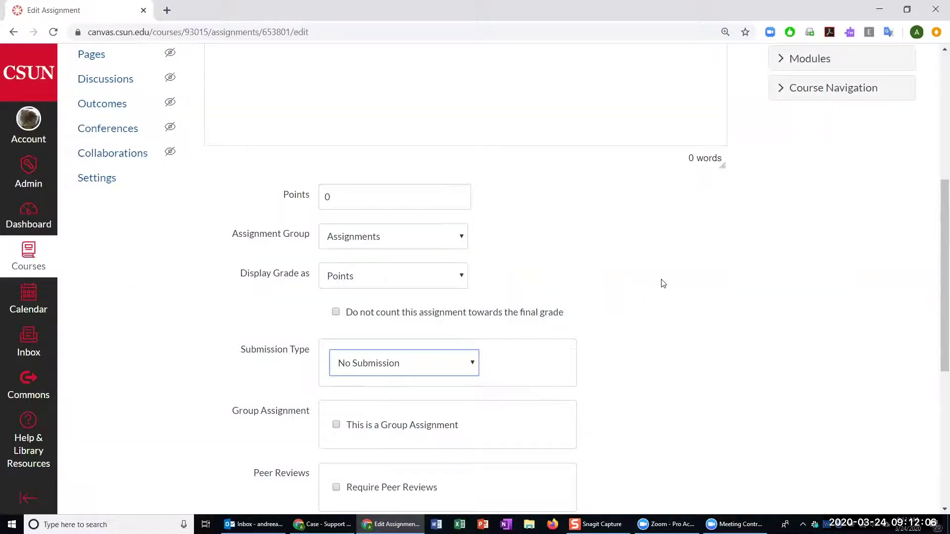
pyautogui.scroll(-5, 663, 283)
pyautogui.click(688, 474)
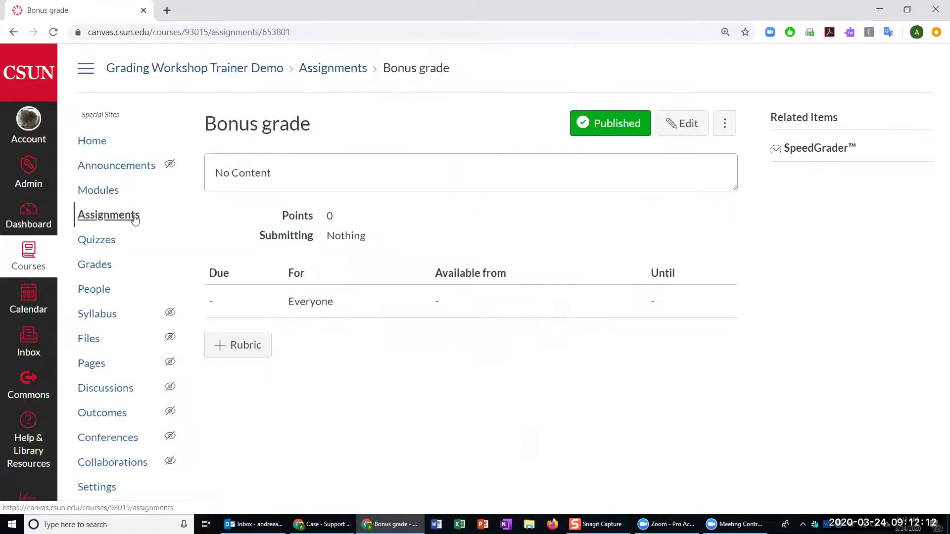
# Open Assignment 2 from the course's assignments list and look over its details and Advanced Rubric.
pyautogui.click(121, 219)
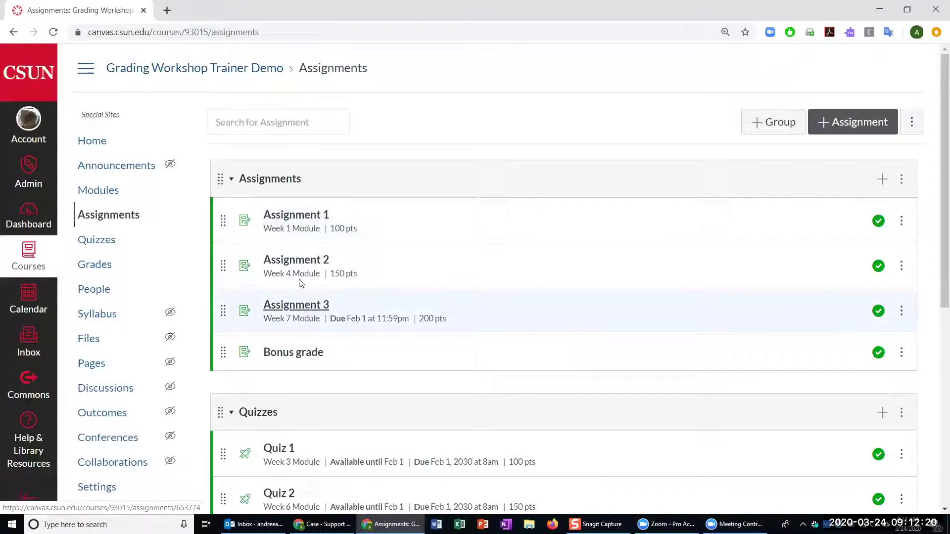
pyautogui.click(308, 268)
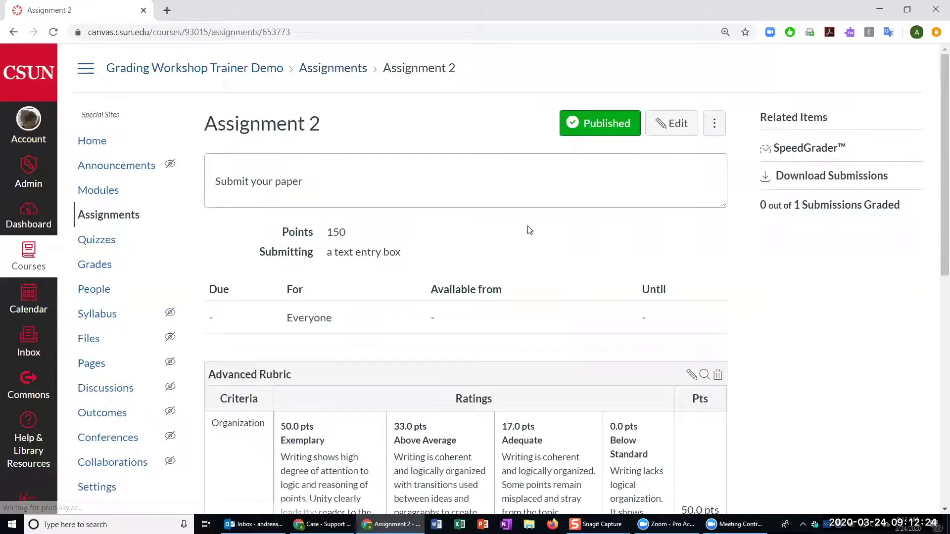
pyautogui.scroll(-6, 528, 230)
pyautogui.scroll(-3, 528, 229)
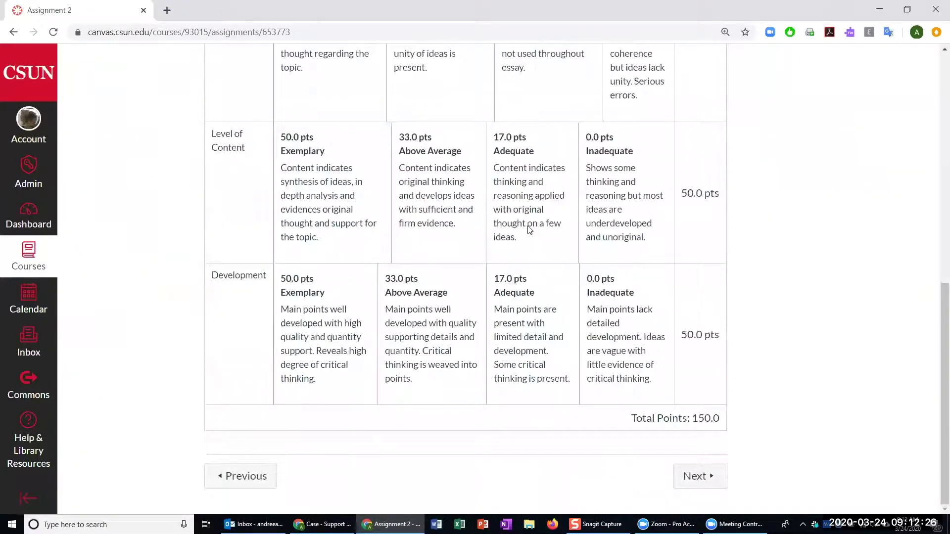
pyautogui.scroll(6, 528, 229)
pyautogui.scroll(-6, 574, 258)
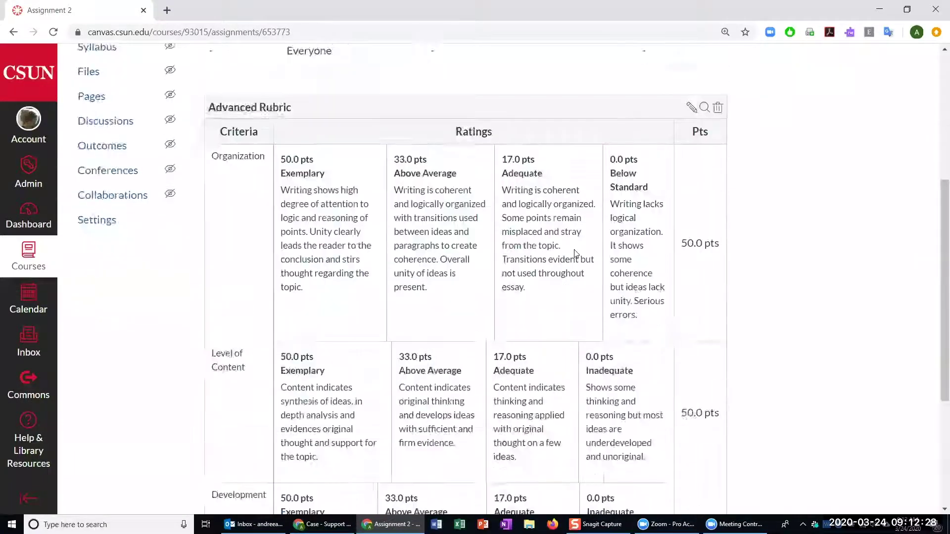
pyautogui.scroll(5, 576, 273)
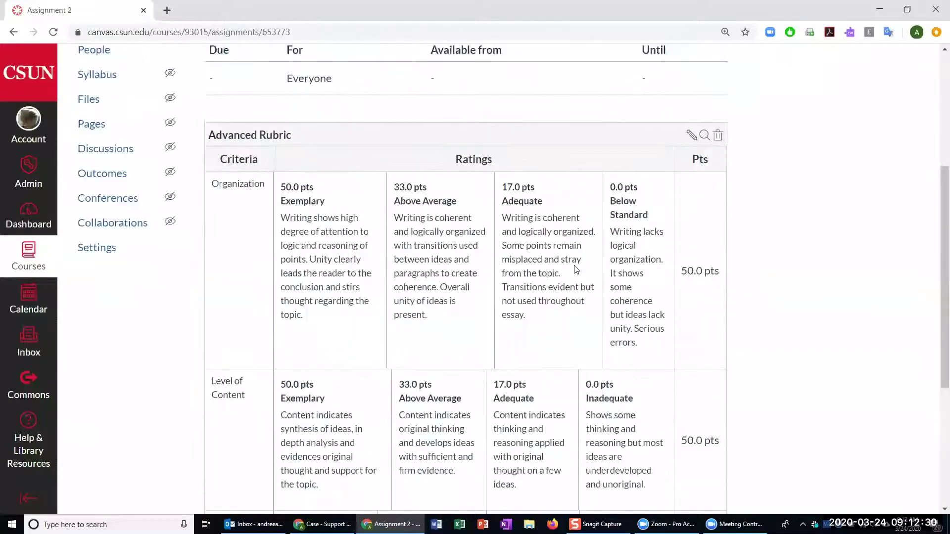
pyautogui.scroll(-5, 486, 319)
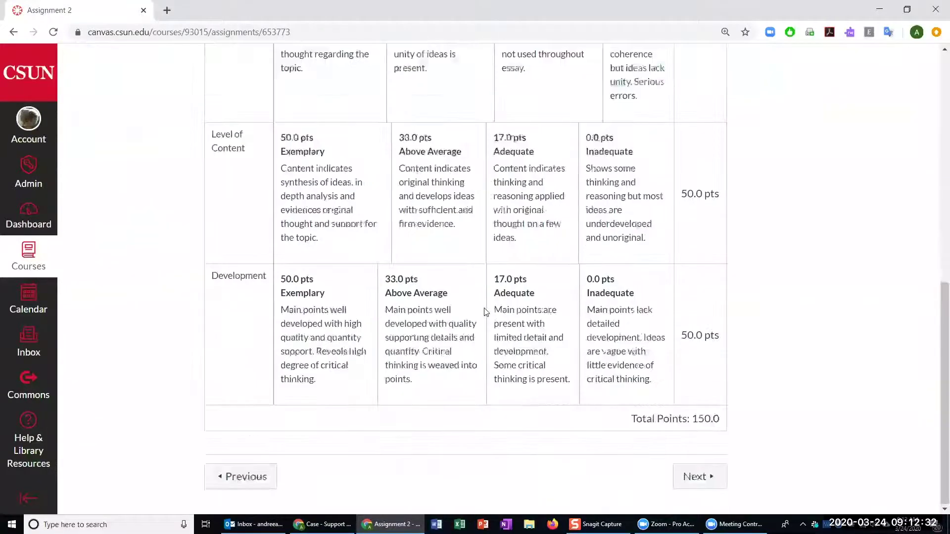
pyautogui.scroll(5, 486, 312)
pyautogui.scroll(5, 486, 311)
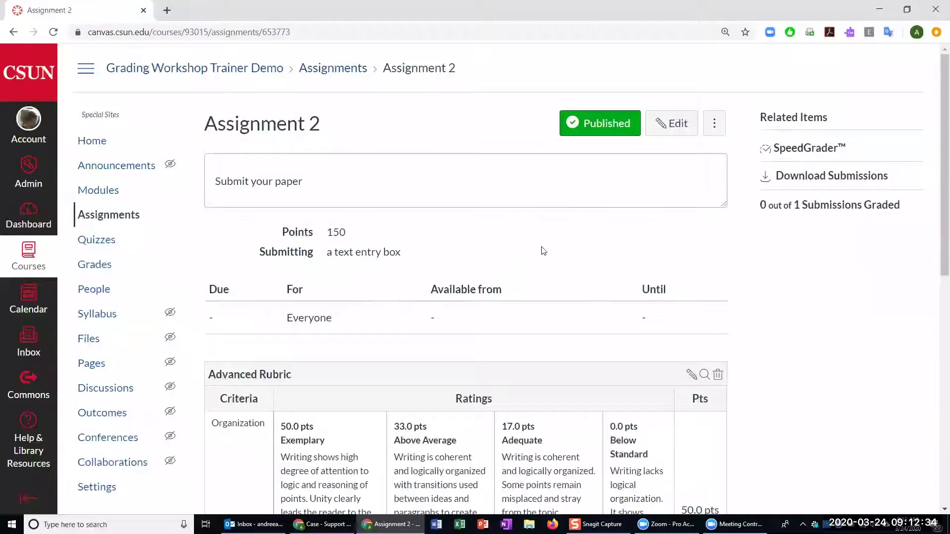
# Examine the Advanced Rubric's criteria and ratings, focusing on the description of the Adequate rating for Organization.
pyautogui.scroll(-5, 545, 250)
pyautogui.scroll(-1, 532, 256)
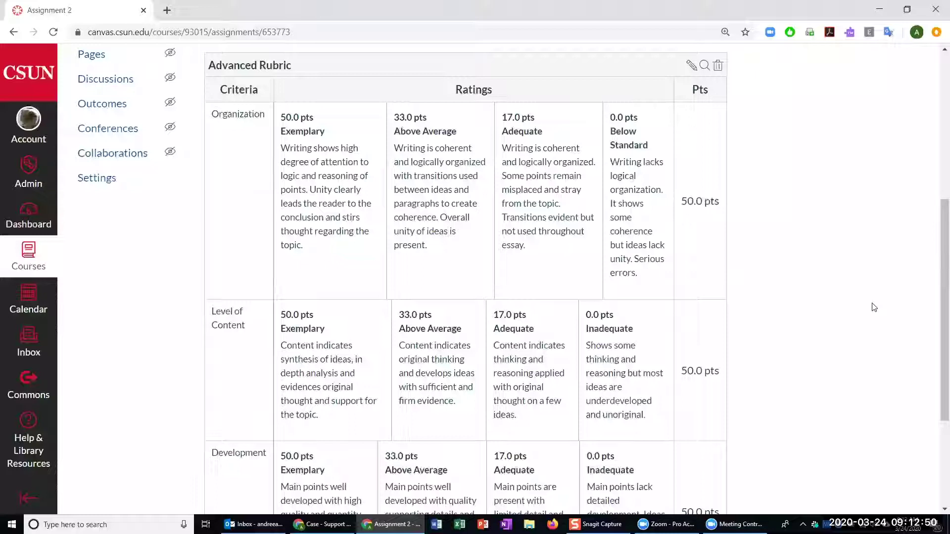
pyautogui.scroll(-3, 674, 355)
pyautogui.scroll(3, 733, 350)
pyautogui.scroll(-1, 762, 350)
pyautogui.scroll(1, 764, 354)
pyautogui.moveTo(534, 250); pyautogui.dragTo(501, 149)
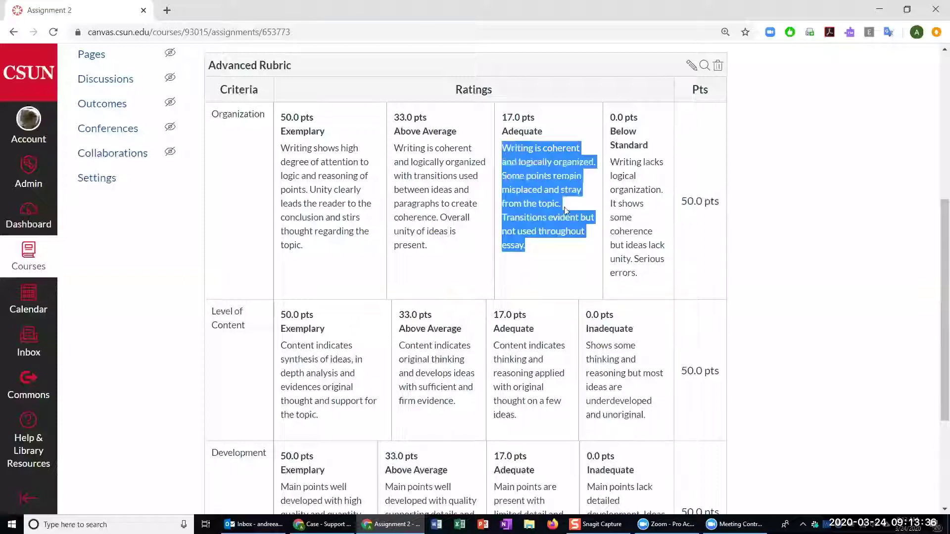
pyautogui.click(501, 148)
pyautogui.moveTo(541, 153); pyautogui.dragTo(579, 184)
pyautogui.click(578, 195)
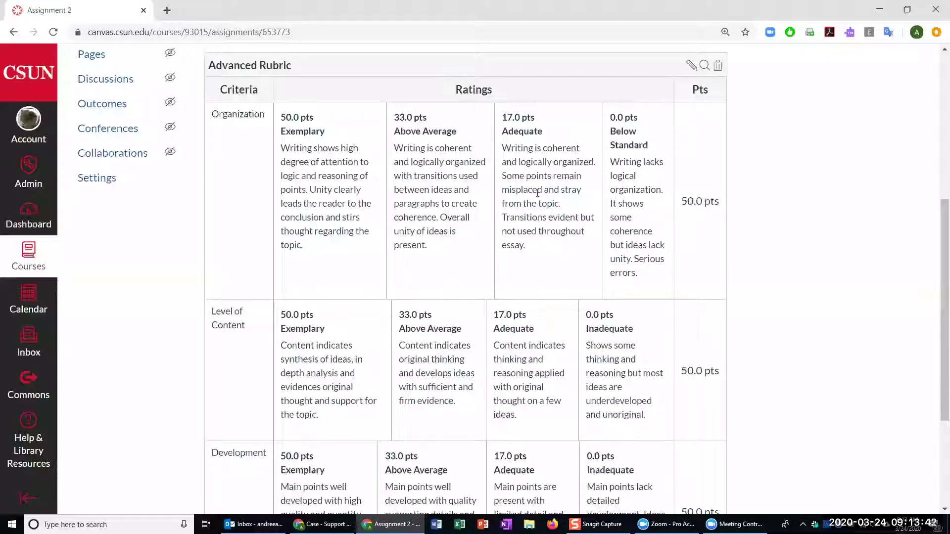
pyautogui.moveTo(502, 193); pyautogui.dragTo(586, 207)
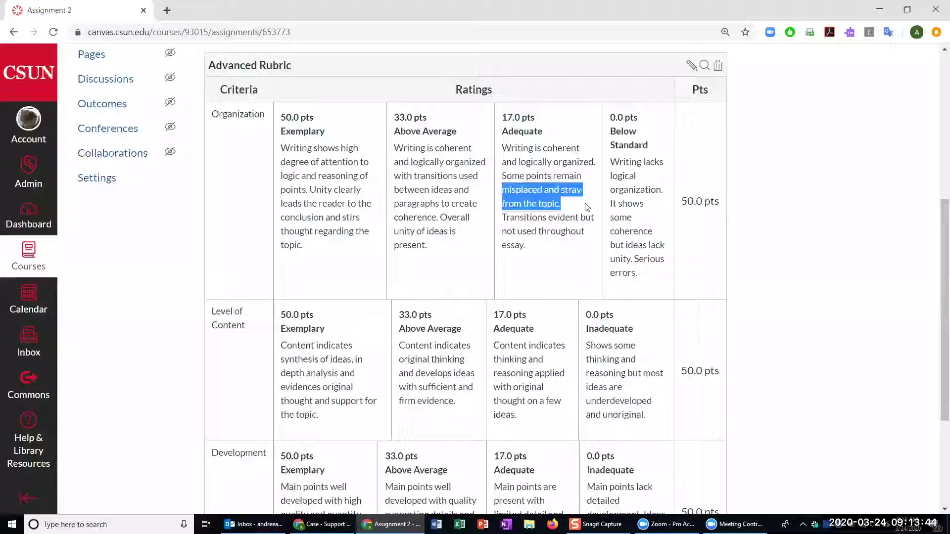
pyautogui.click(530, 256)
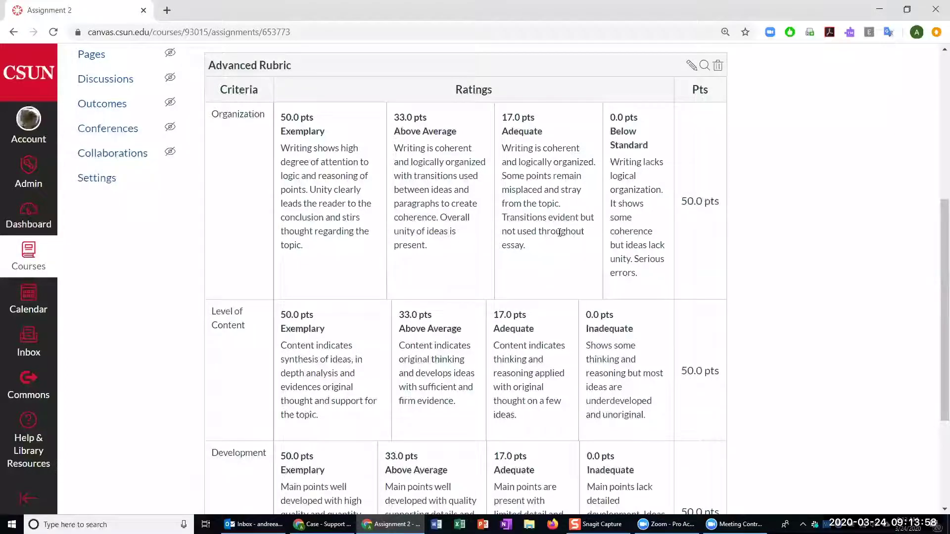
# Open Assignment 2's submission in SpeedGrader, display the grading rubric and widen the grading pane to about half the window.
pyautogui.scroll(-5, 558, 247)
pyautogui.scroll(10, 561, 254)
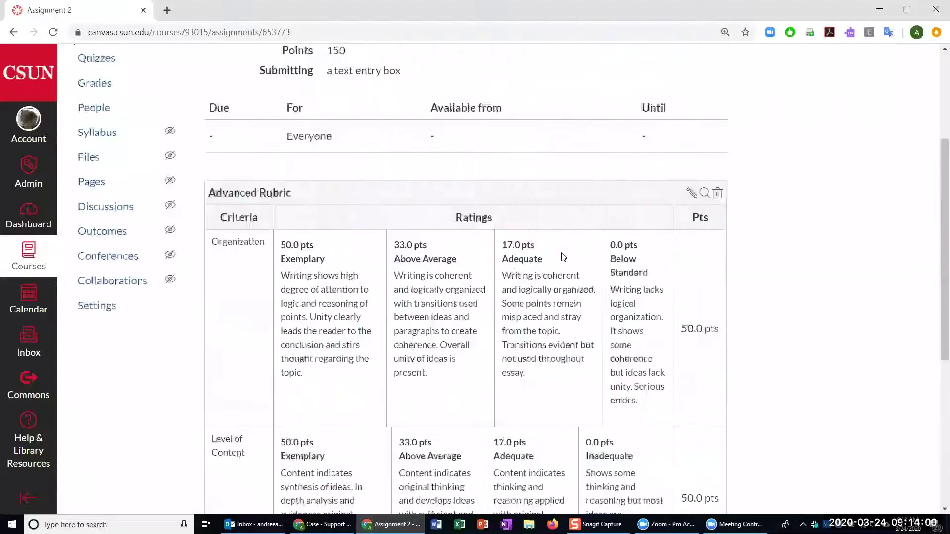
pyautogui.scroll(-3, 520, 366)
pyautogui.scroll(3, 540, 361)
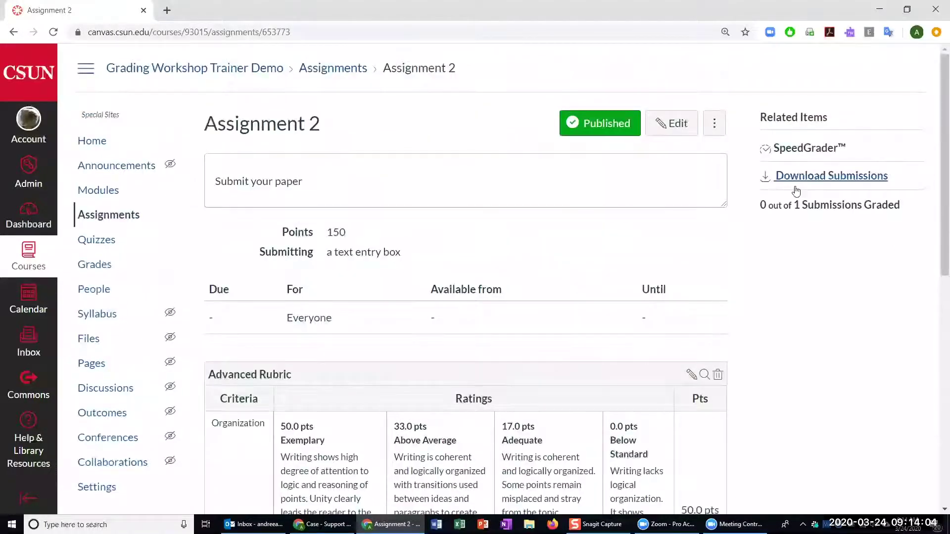
pyautogui.click(812, 149)
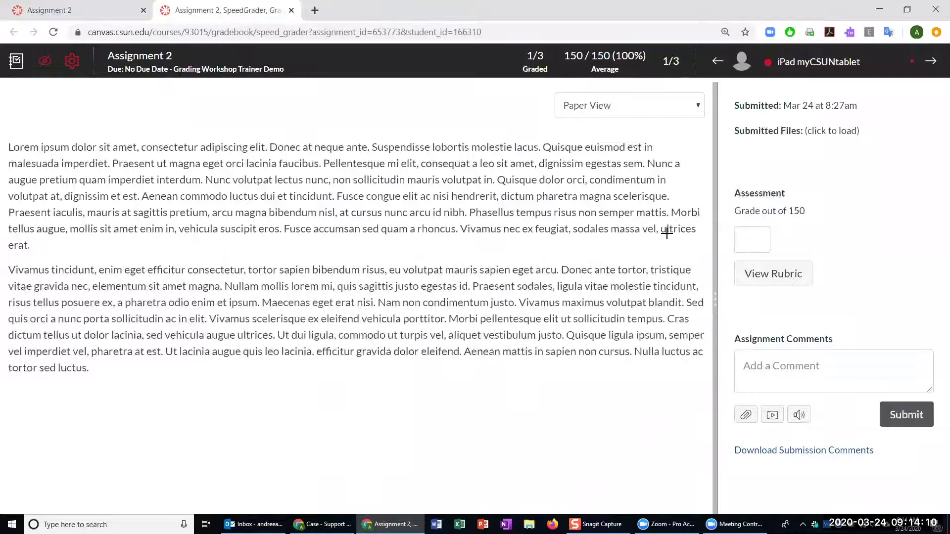
pyautogui.moveTo(667, 232); pyautogui.dragTo(613, 239)
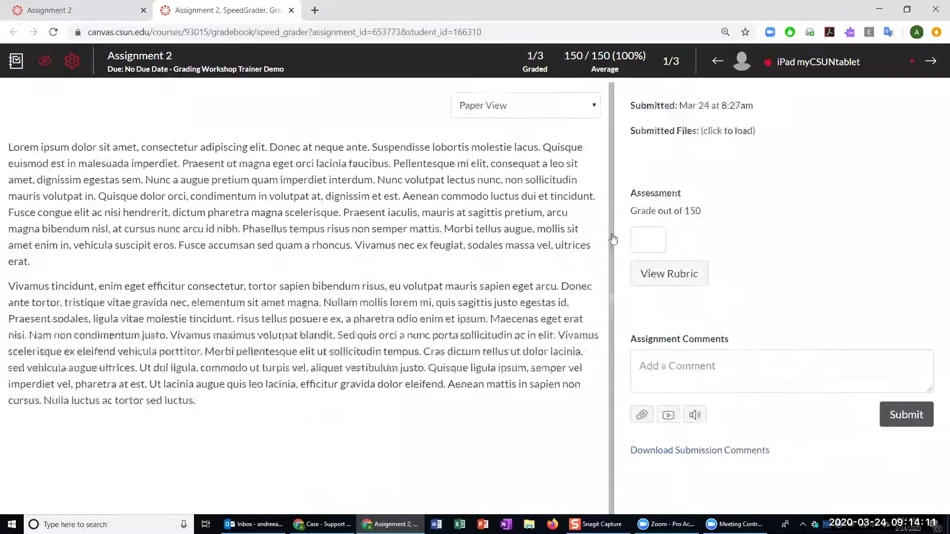
pyautogui.click(659, 285)
pyautogui.moveTo(614, 290); pyautogui.dragTo(403, 261)
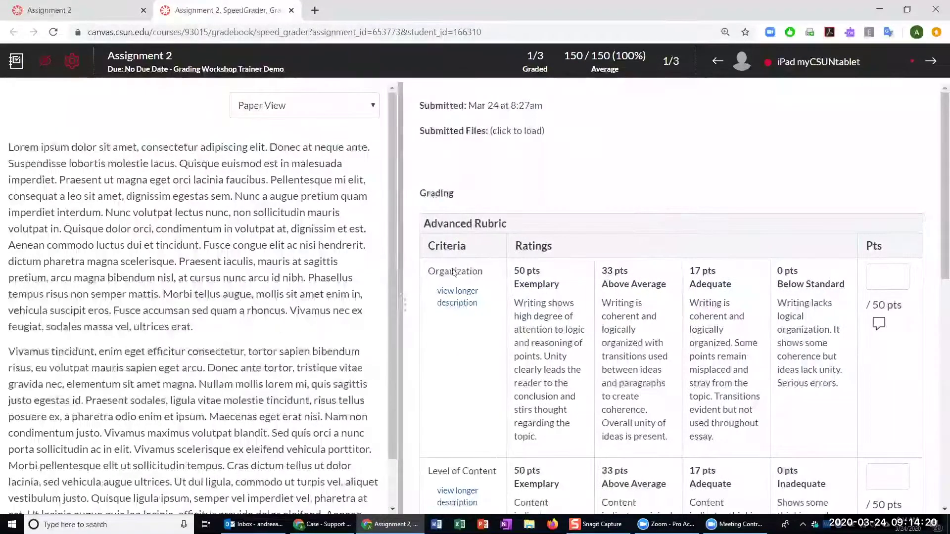
# Rate Organization as Above Average (33 pts) and both Level of Content and Development as Adequate (17 pts) in the rubric.
pyautogui.scroll(-2, 795, 313)
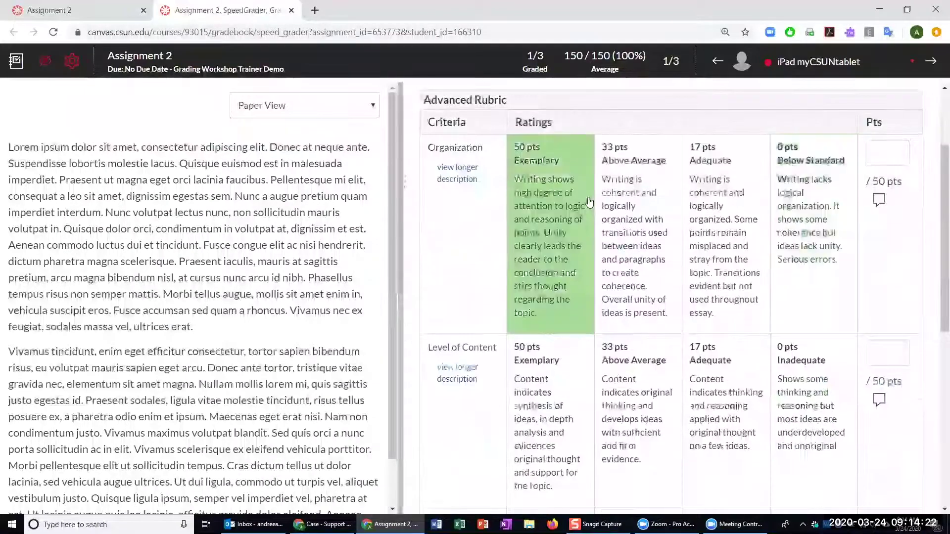
pyautogui.scroll(-7, 658, 349)
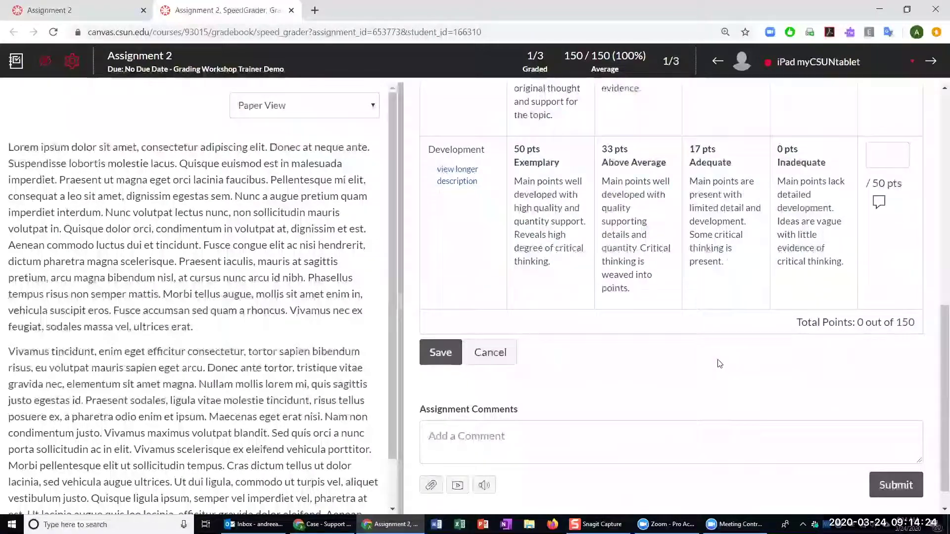
pyautogui.scroll(10, 722, 368)
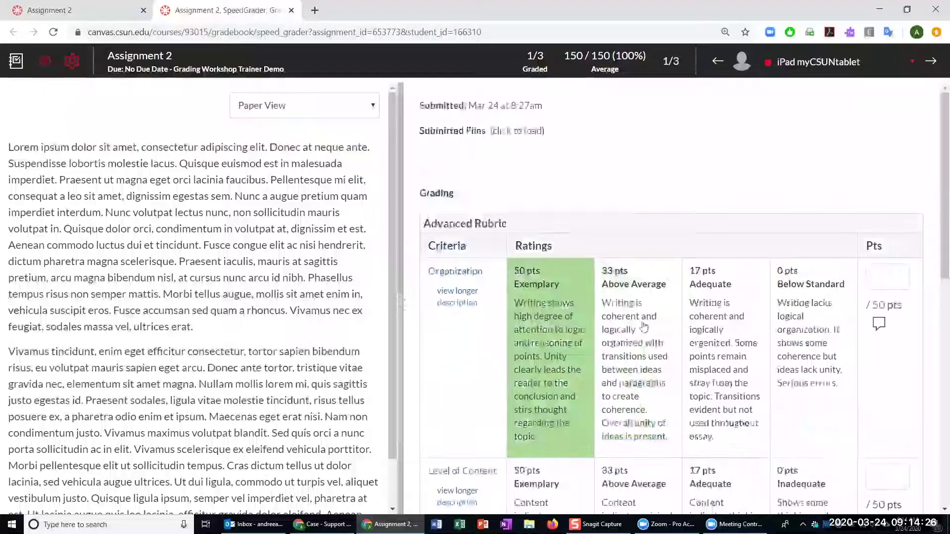
pyautogui.click(663, 393)
pyautogui.scroll(-4, 663, 386)
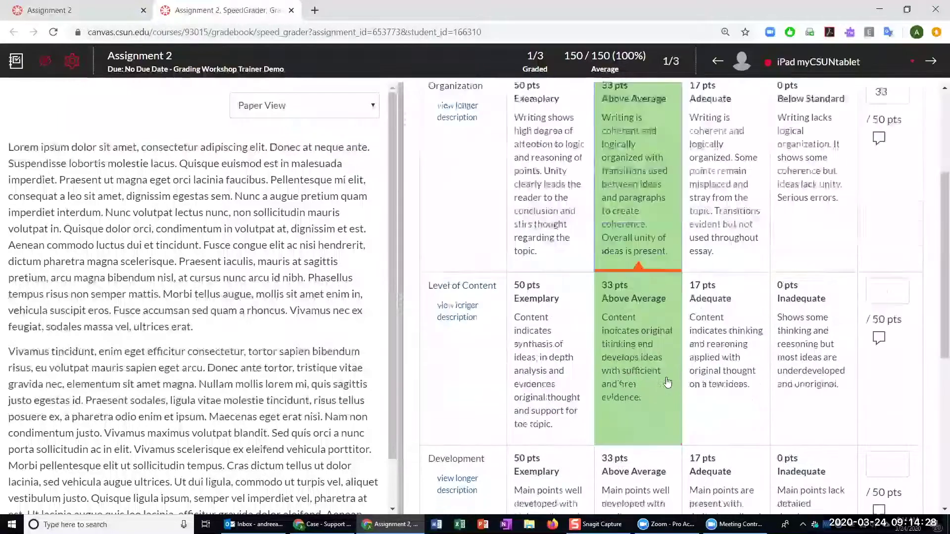
pyautogui.scroll(-3, 646, 368)
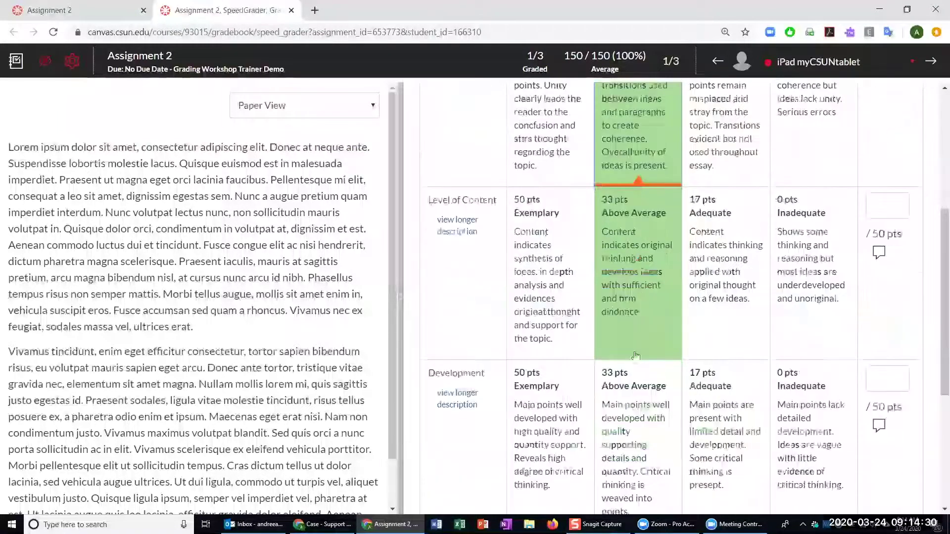
pyautogui.click(700, 257)
pyautogui.scroll(-3, 530, 356)
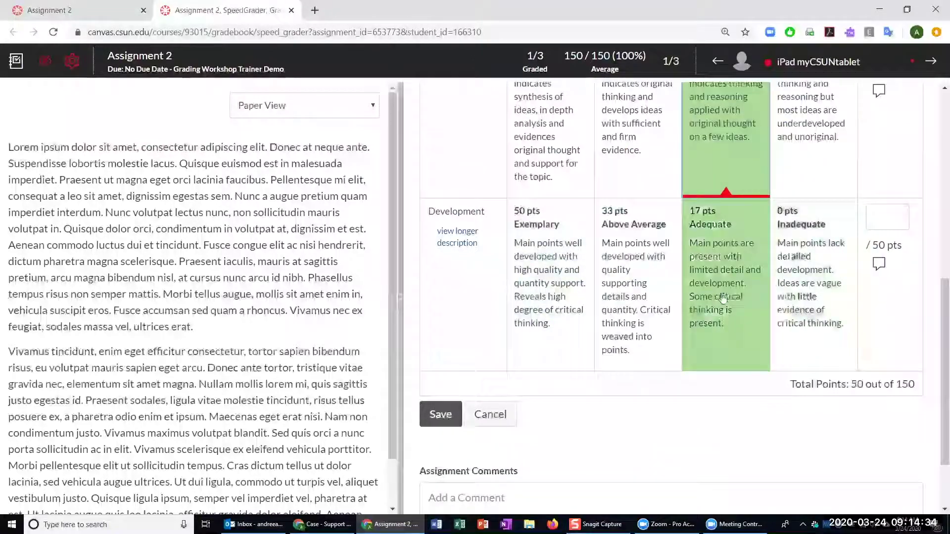
pyautogui.click(702, 299)
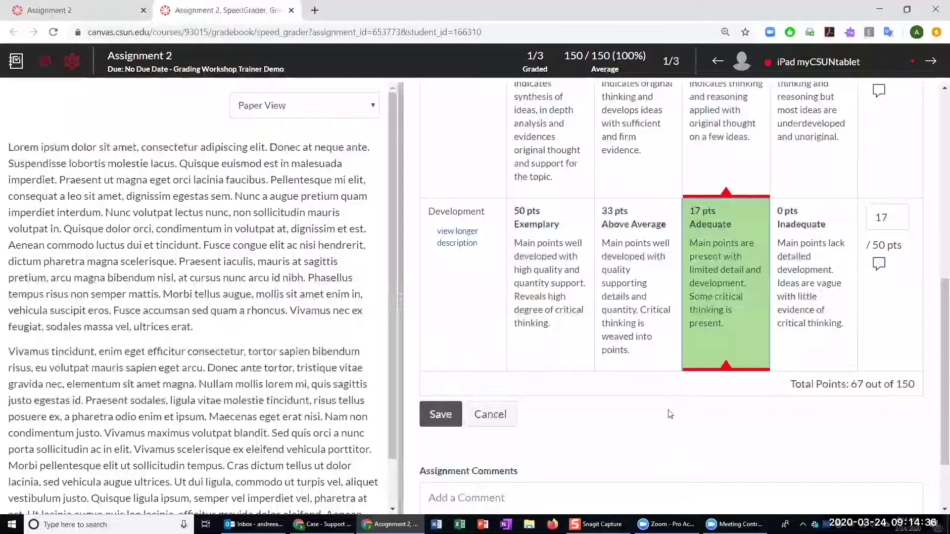
# Add the comment "Great job organizing your essay" to the rubric's Organization criterion.
pyautogui.scroll(8, 725, 392)
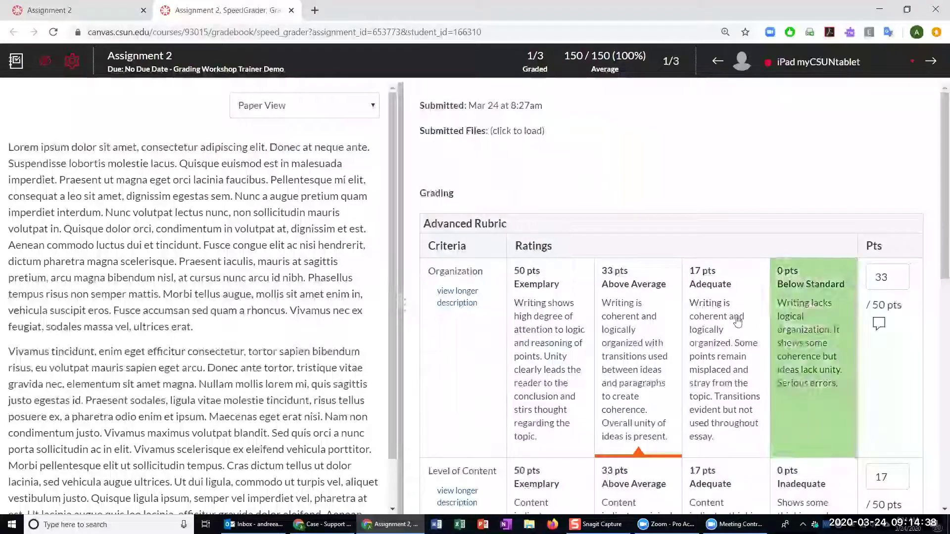
pyautogui.scroll(-3, 743, 318)
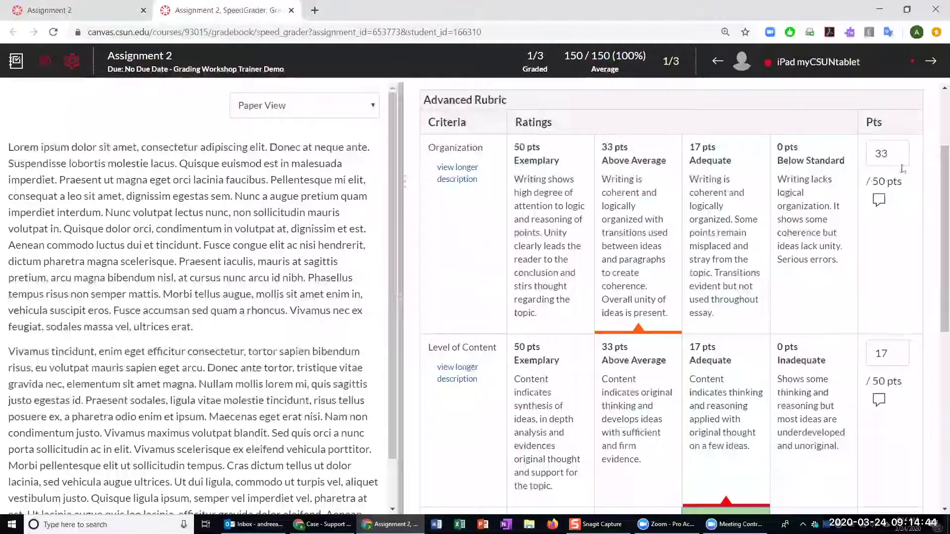
pyautogui.click(879, 203)
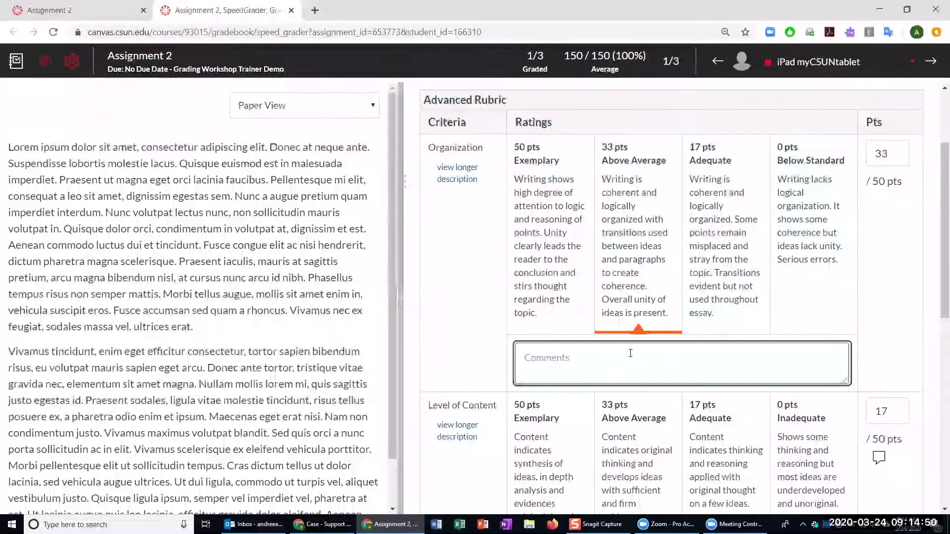
pyautogui.write('Grea')
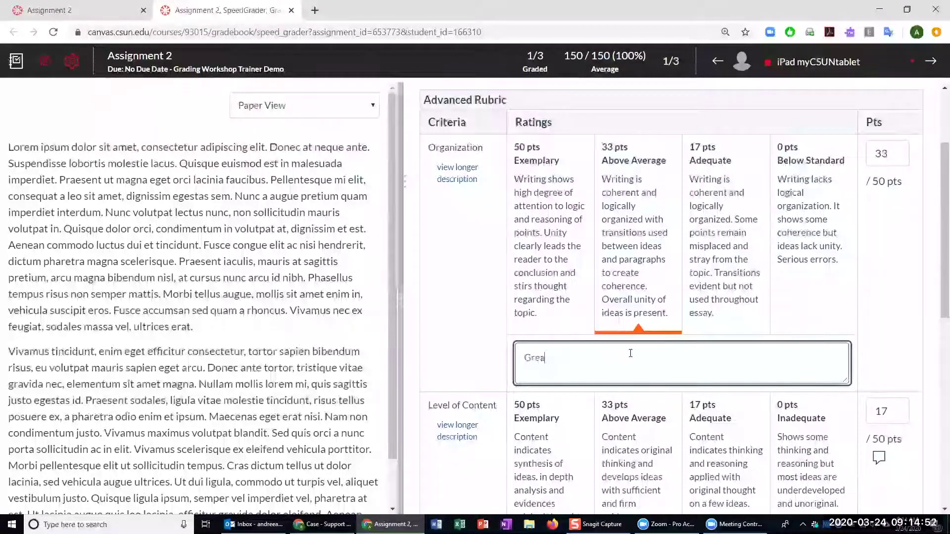
pyautogui.write('t job organiz')
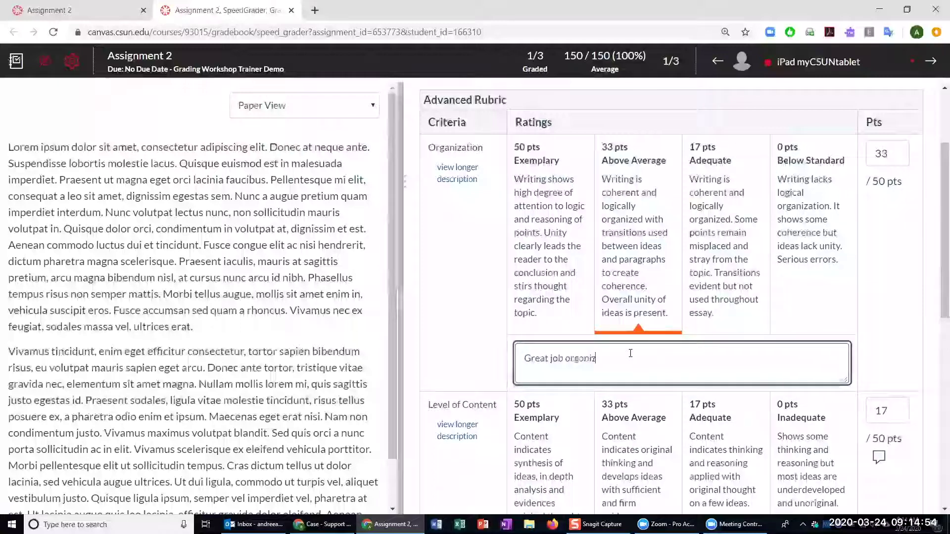
pyautogui.write('ing your essay')
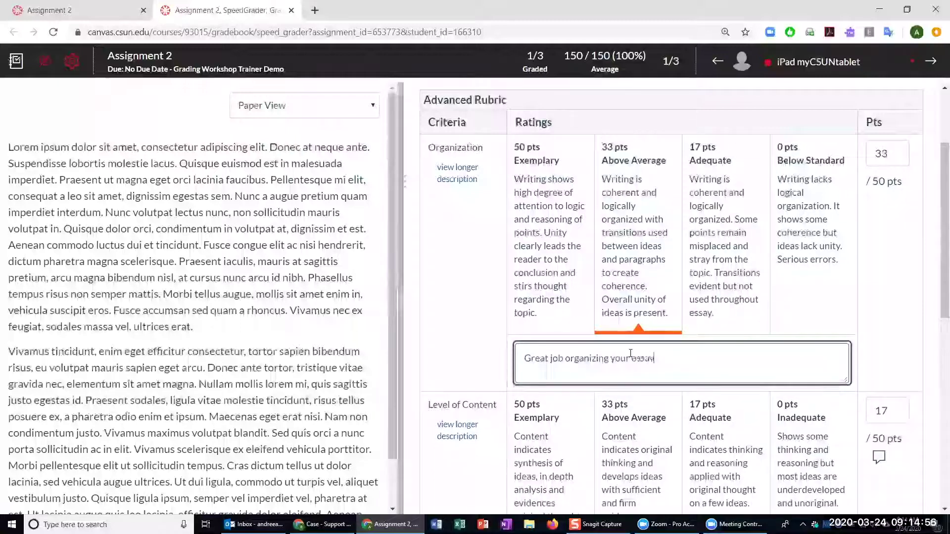
pyautogui.click(876, 360)
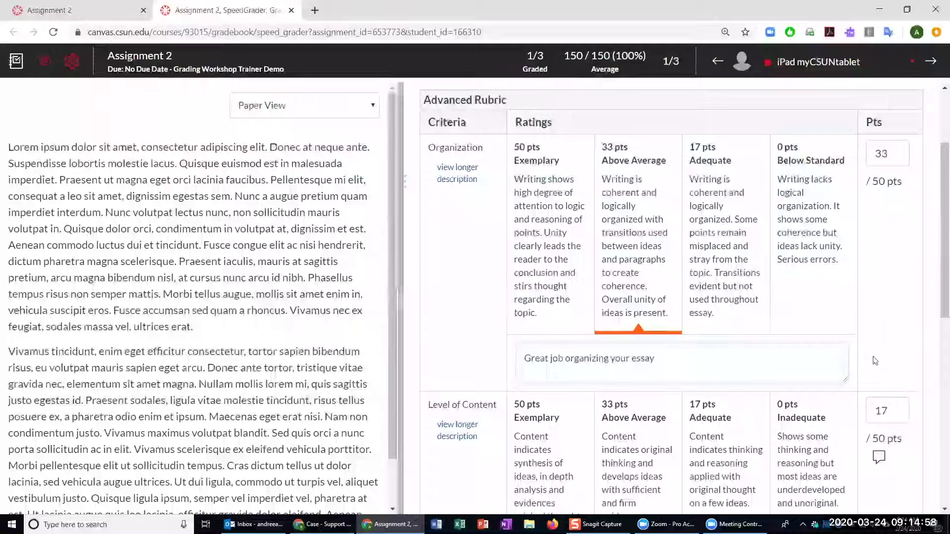
# Save the rubric assessment and review the resulting grade and criterion ratings.
pyautogui.scroll(-8, 657, 285)
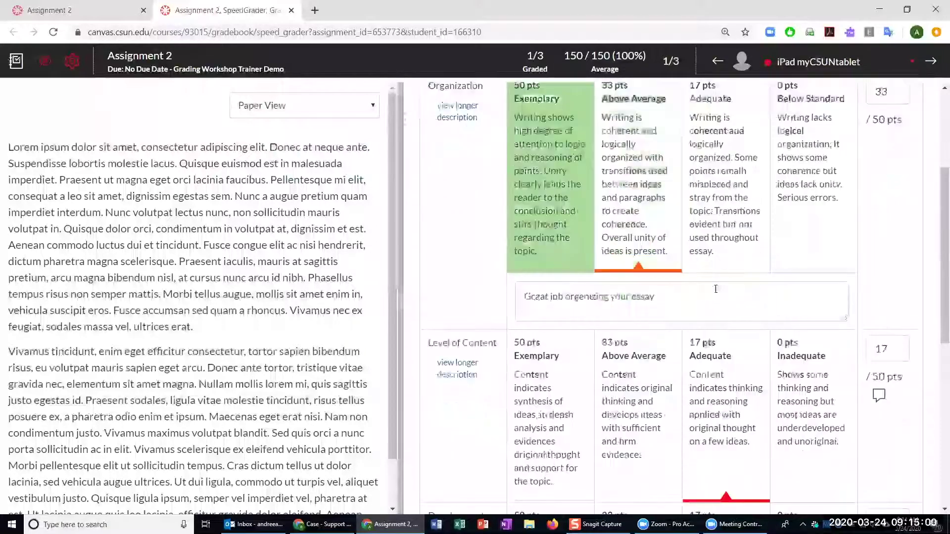
pyautogui.scroll(-2, 739, 301)
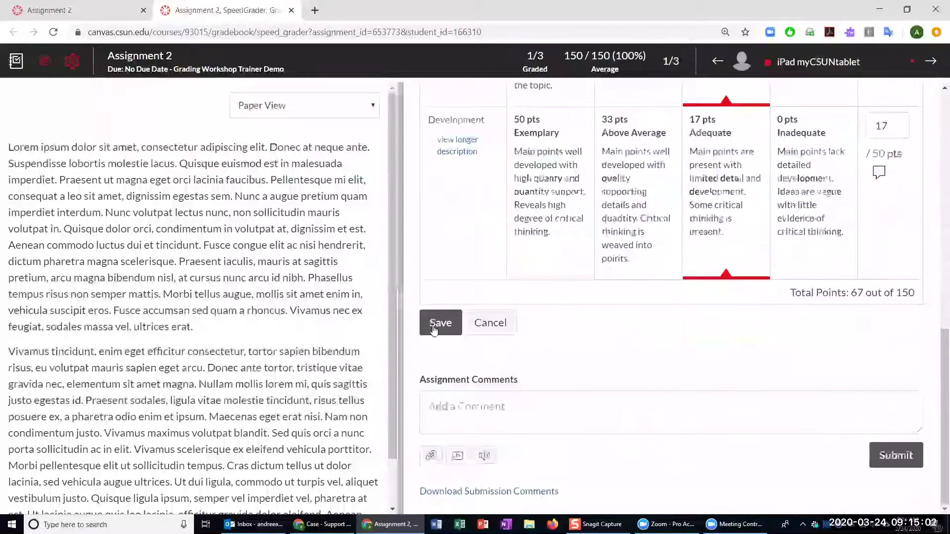
pyautogui.click(441, 324)
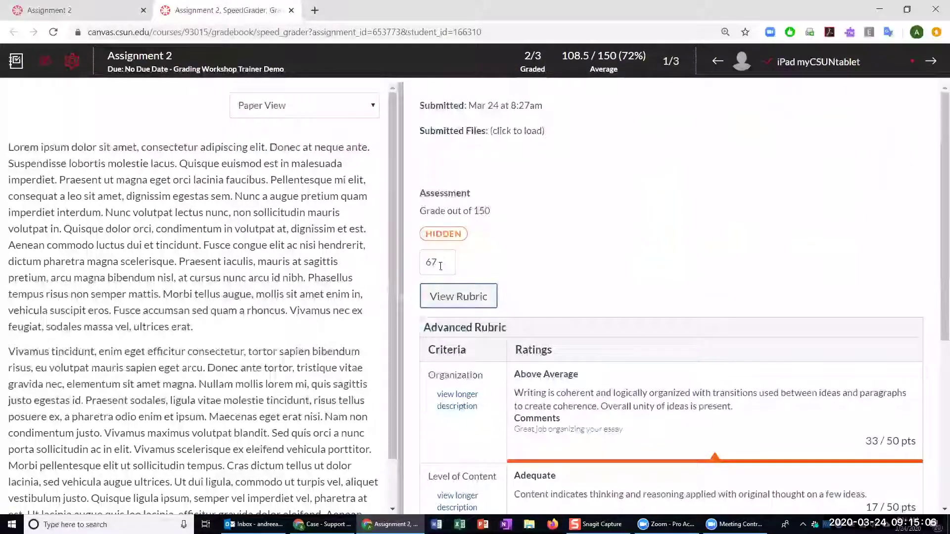
pyautogui.scroll(-3, 706, 280)
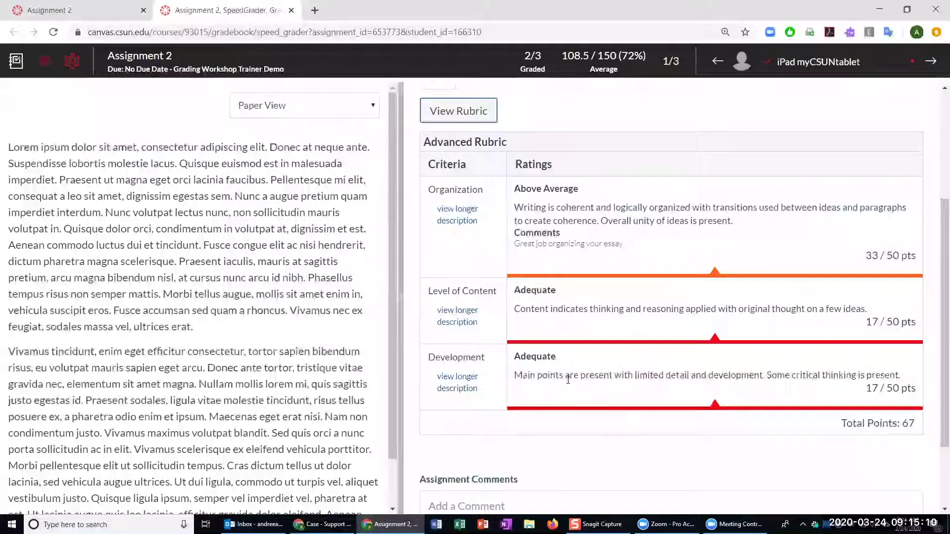
pyautogui.scroll(2, 567, 327)
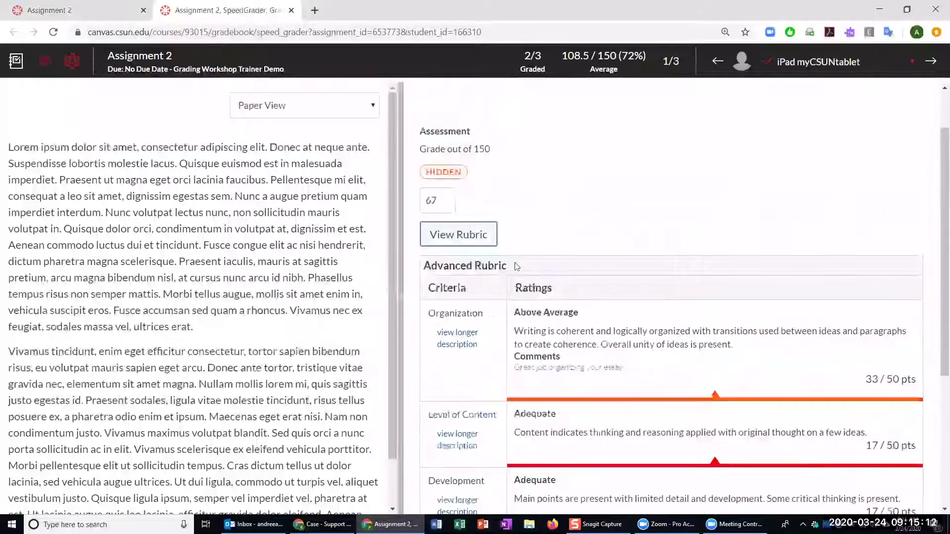
pyautogui.scroll(-2, 628, 272)
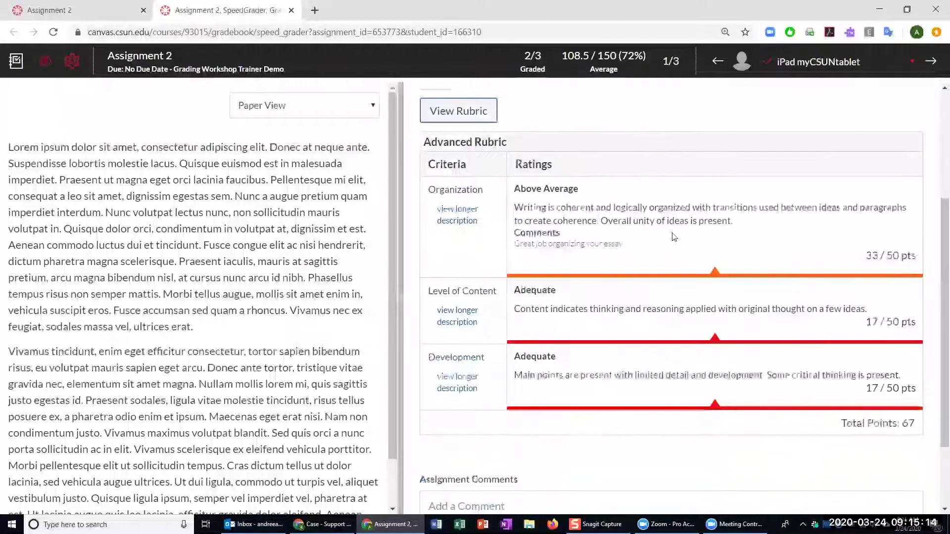
pyautogui.tripleClick(705, 220)
pyautogui.click(609, 208)
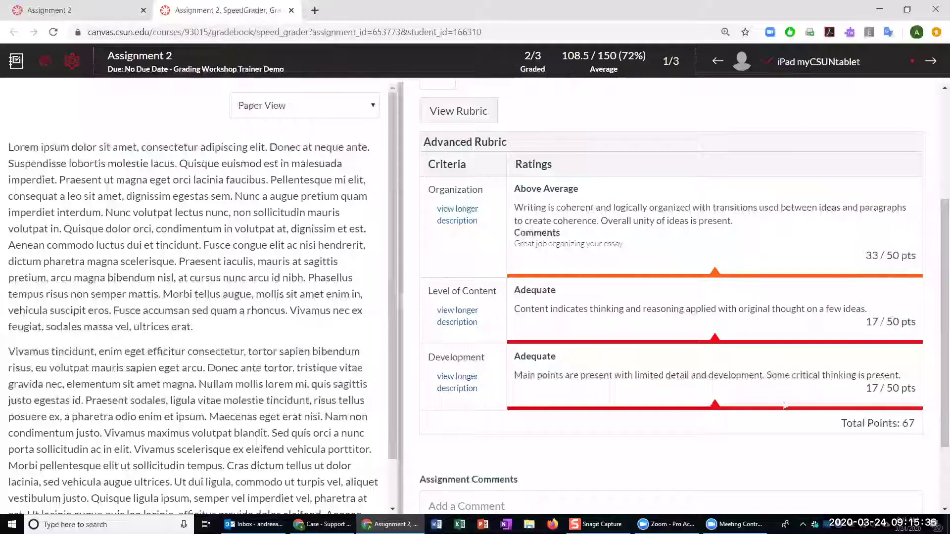
# Reopen the rubric for the submission and enter 30 points for the Organization criterion.
pyautogui.scroll(3, 783, 406)
pyautogui.click(448, 239)
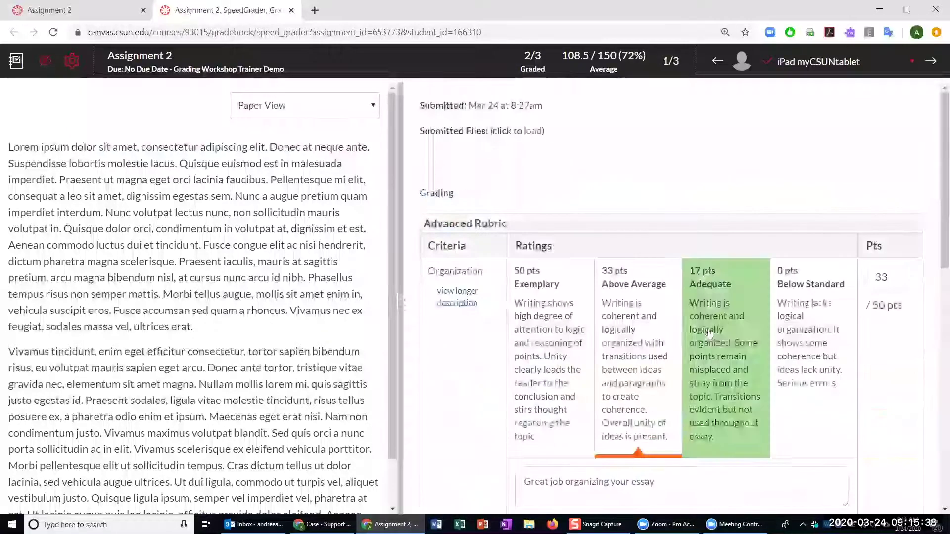
pyautogui.click(831, 276)
pyautogui.write('3')
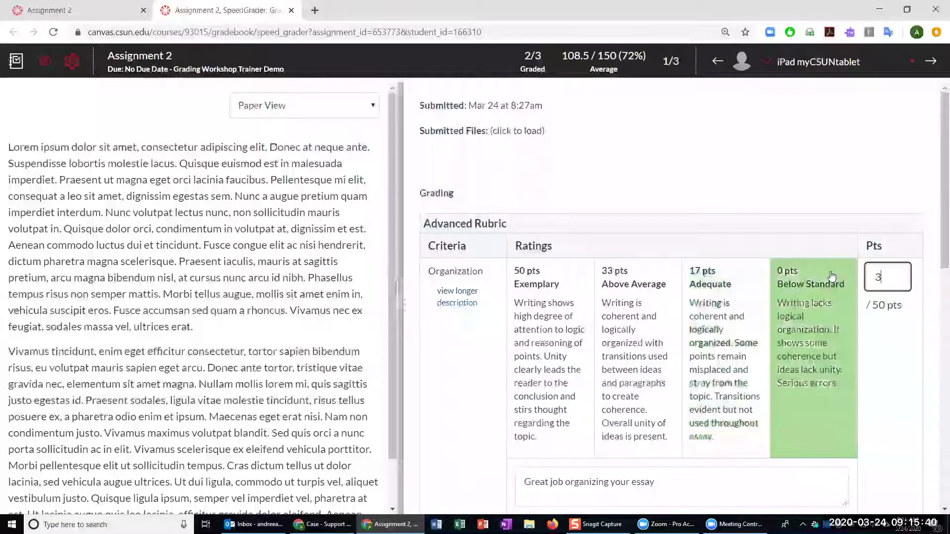
pyautogui.write('0')
pyautogui.scroll(-4, 653, 247)
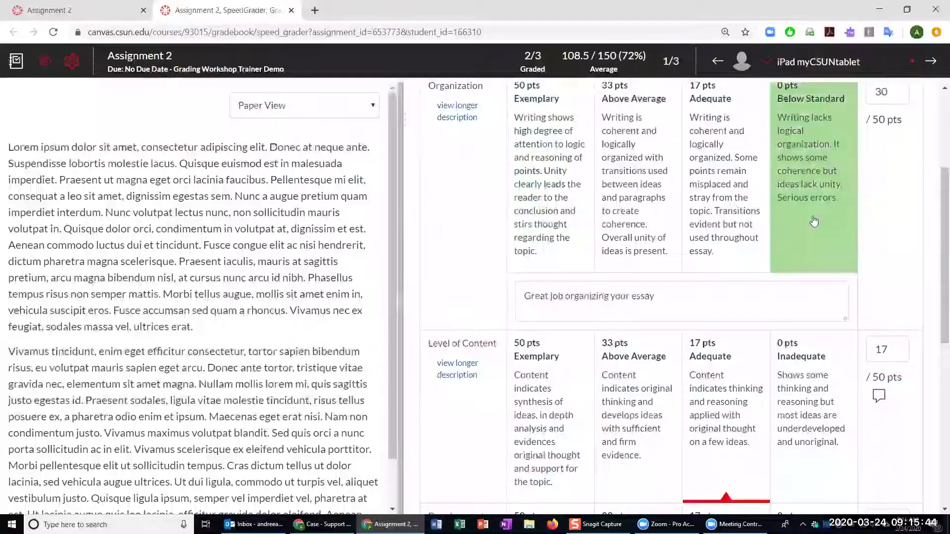
pyautogui.scroll(3, 814, 221)
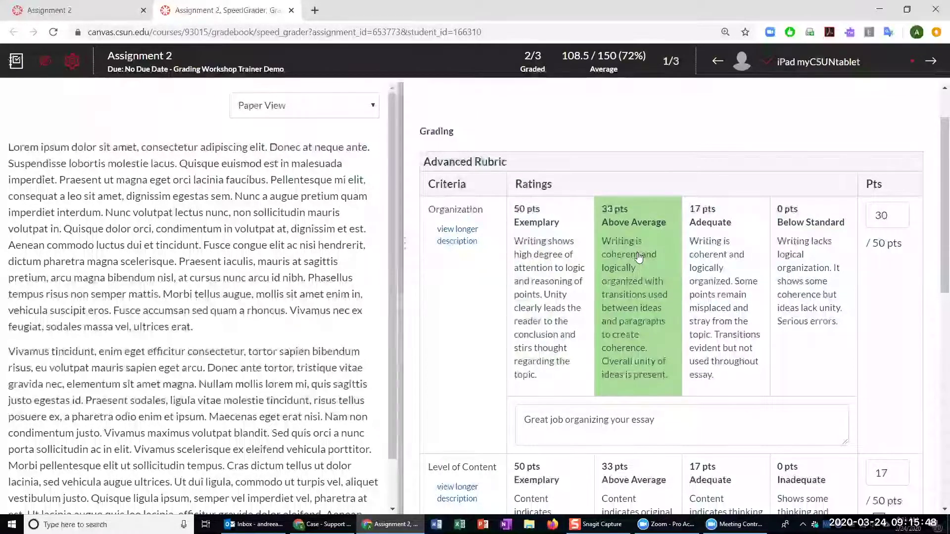
# Rate Organization as Above Average (33 pts) again and save the rubric assessment.
pyautogui.click(800, 228)
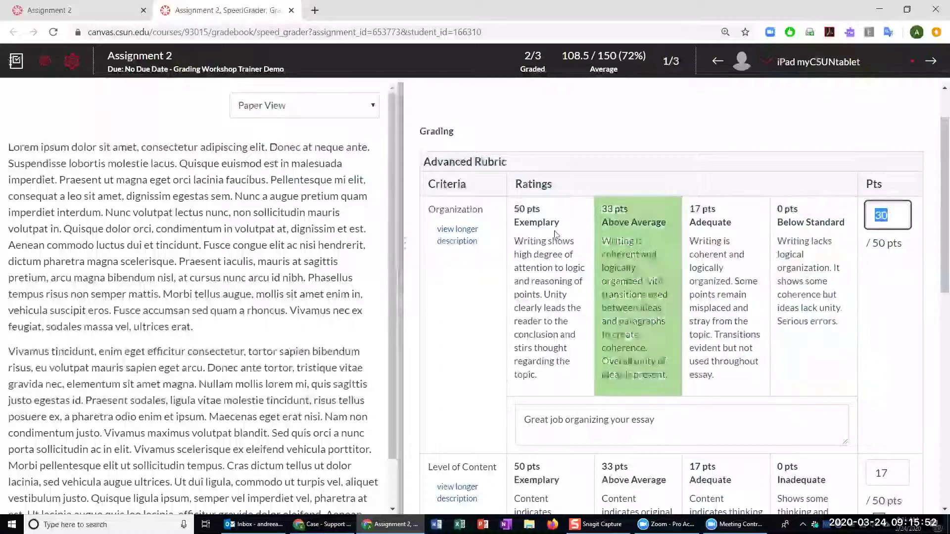
pyautogui.moveTo(514, 185); pyautogui.dragTo(562, 185)
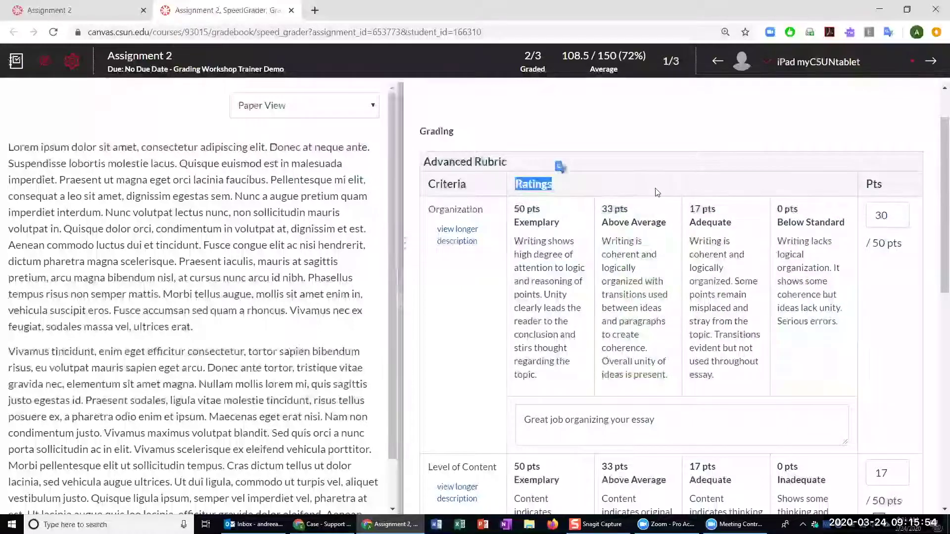
pyautogui.click(639, 281)
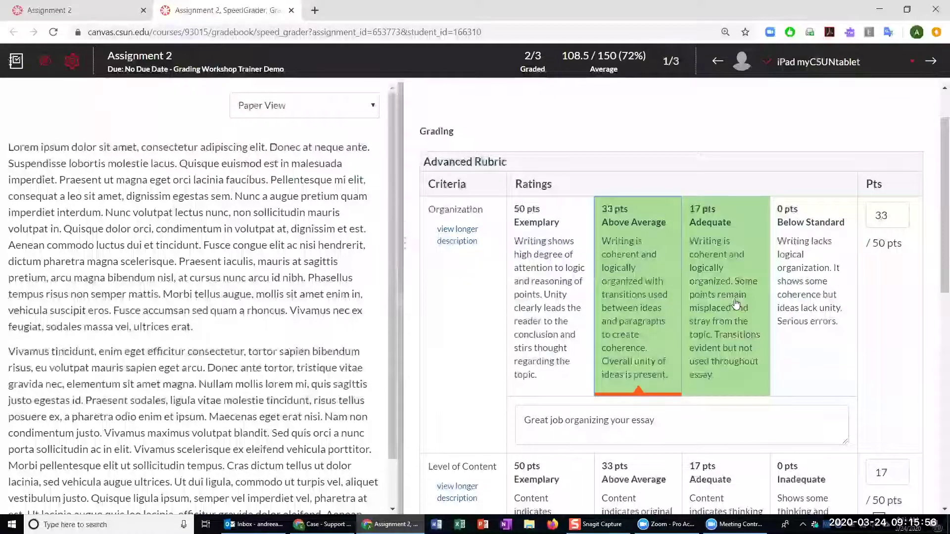
pyautogui.scroll(-5, 732, 303)
pyautogui.scroll(-5, 694, 309)
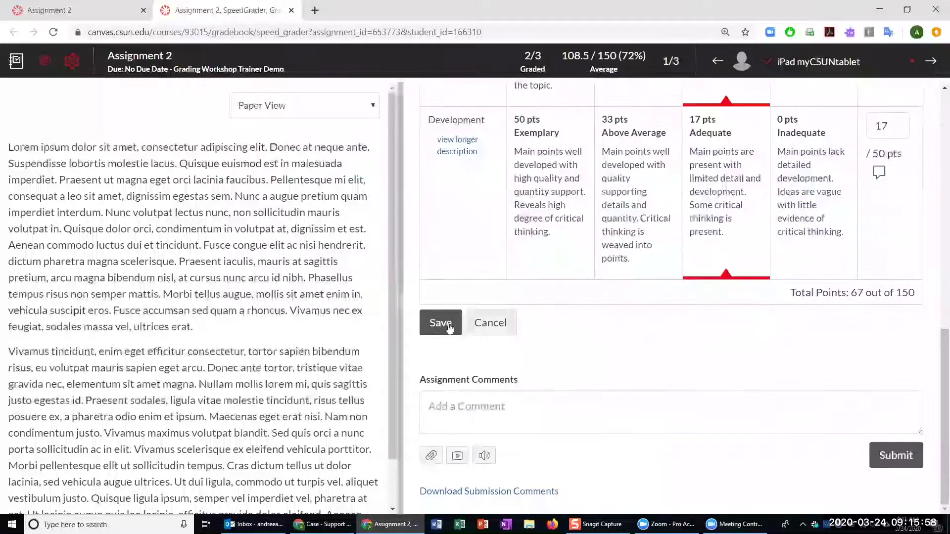
pyautogui.click(440, 323)
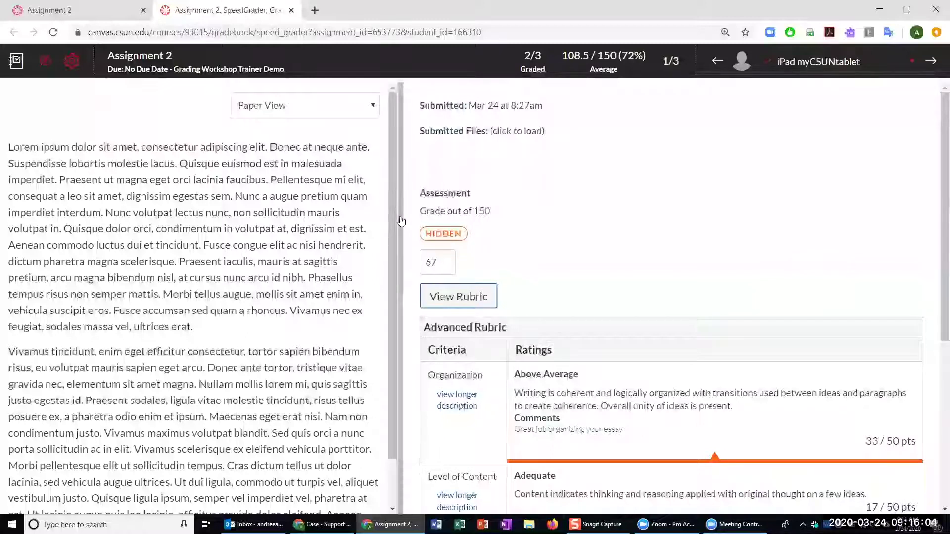
# Widen the submission pane slightly and review the saved grade, the criterion ratings and the Organization comment.
pyautogui.moveTo(400, 221); pyautogui.dragTo(425, 227)
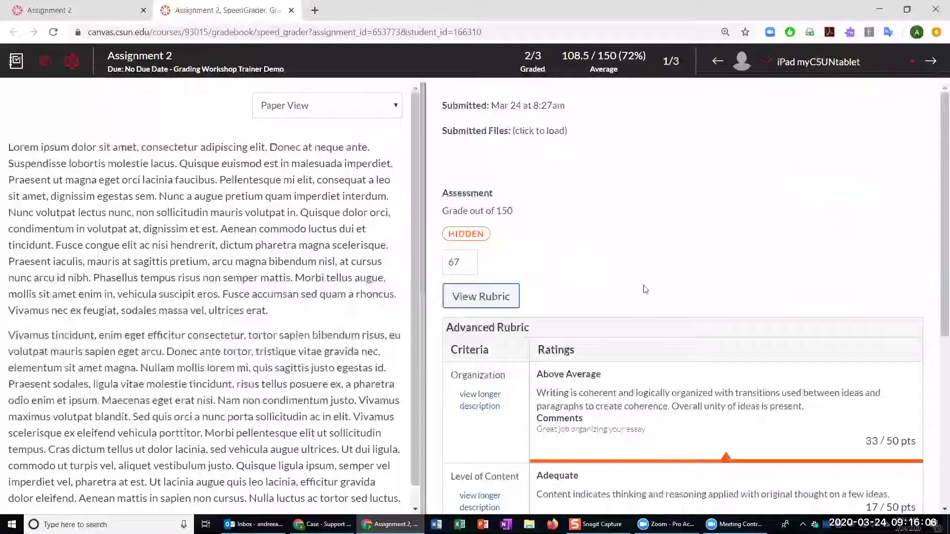
pyautogui.scroll(-5, 702, 188)
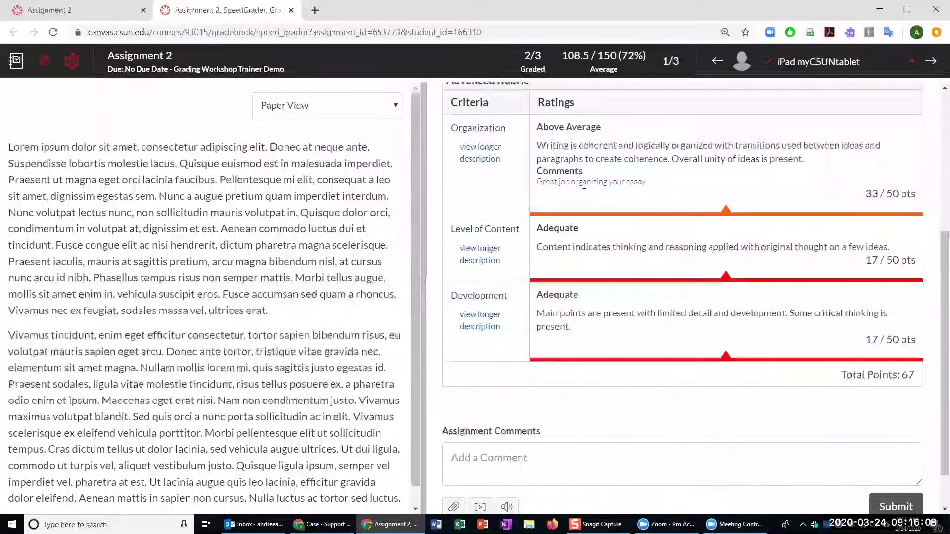
pyautogui.moveTo(648, 188); pyautogui.dragTo(536, 184)
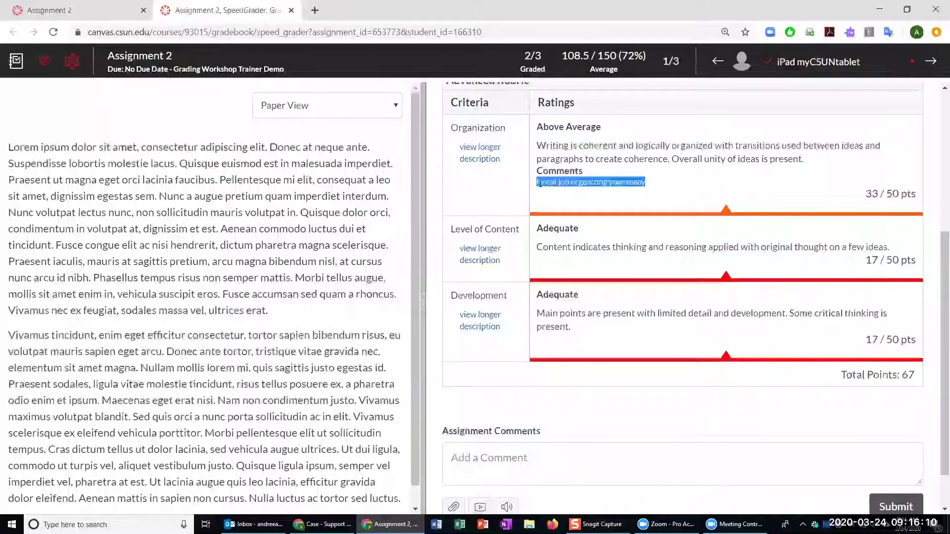
pyautogui.click(691, 280)
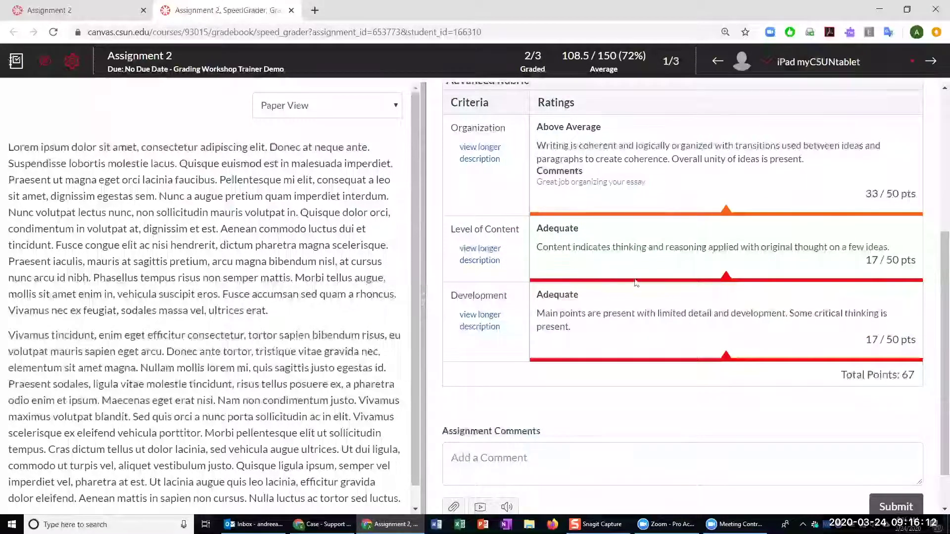
pyautogui.scroll(4, 636, 283)
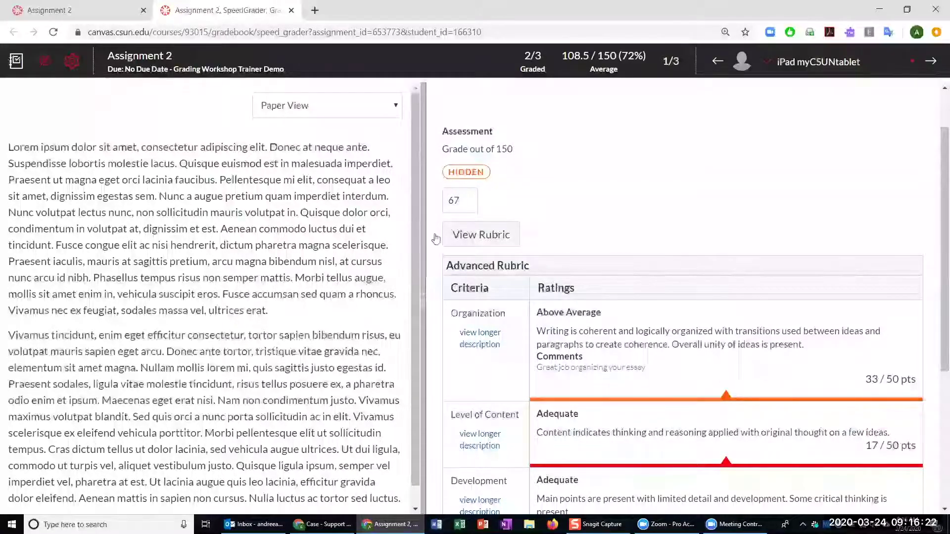
pyautogui.scroll(-5, 693, 273)
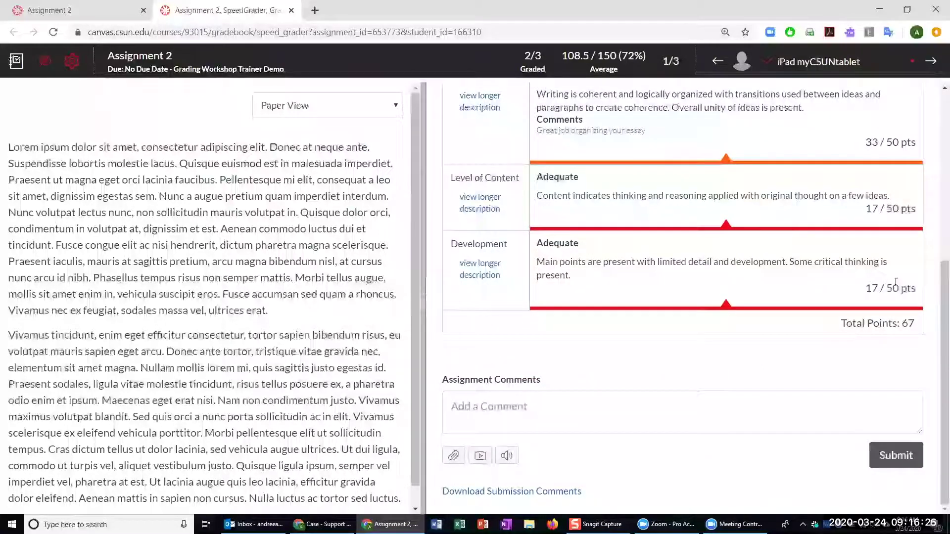
pyautogui.scroll(3, 842, 316)
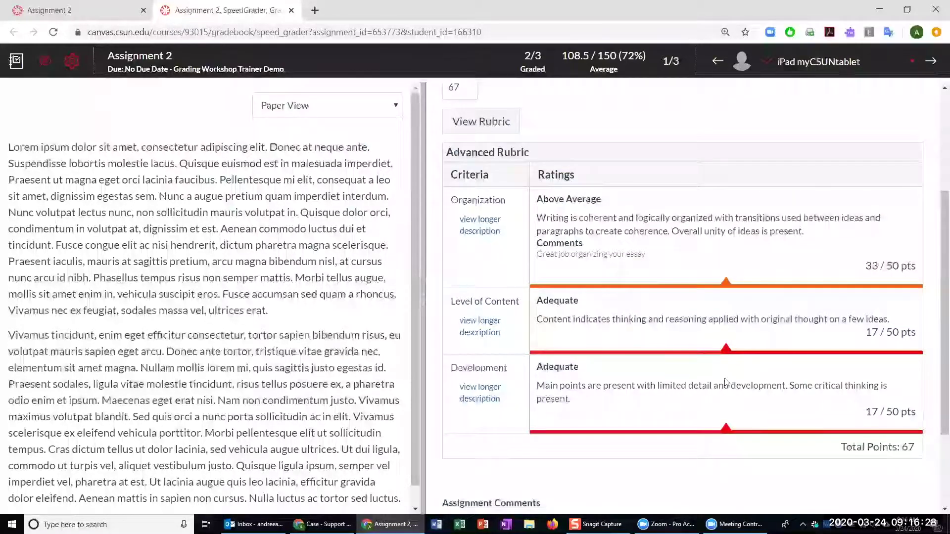
pyautogui.scroll(-3, 725, 382)
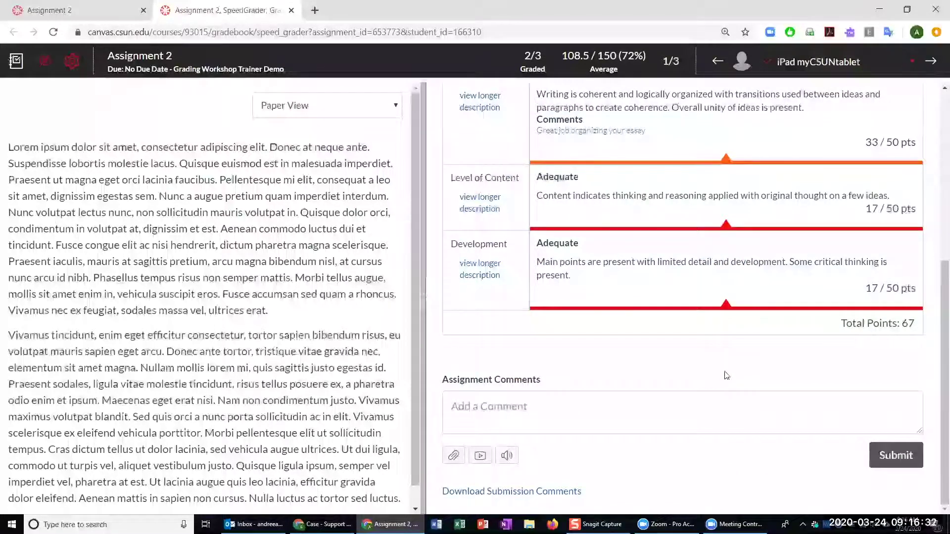
pyautogui.scroll(7, 720, 372)
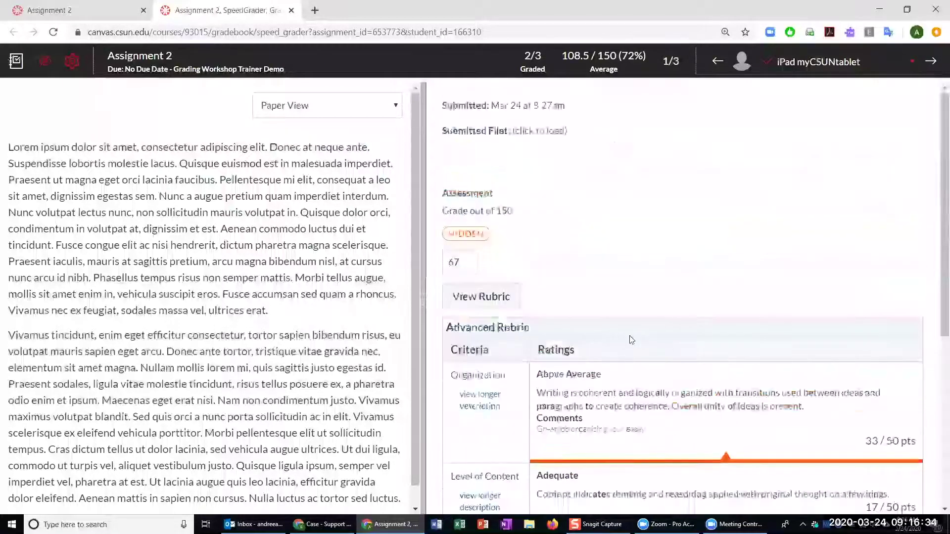
# Narrow the grading pane to a little less than half the window and look over the rubric results and assignment comments.
pyautogui.moveTo(428, 308); pyautogui.dragTo(515, 311)
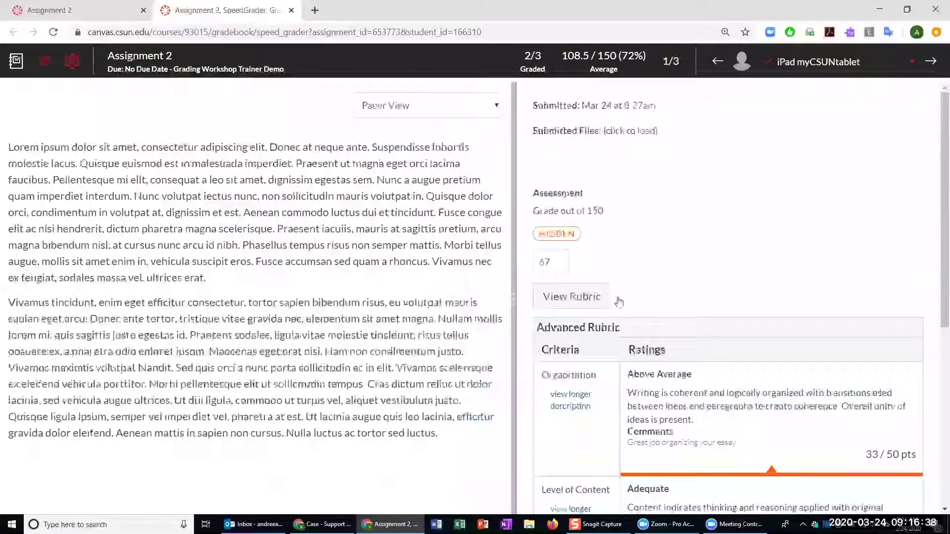
pyautogui.scroll(-7, 791, 298)
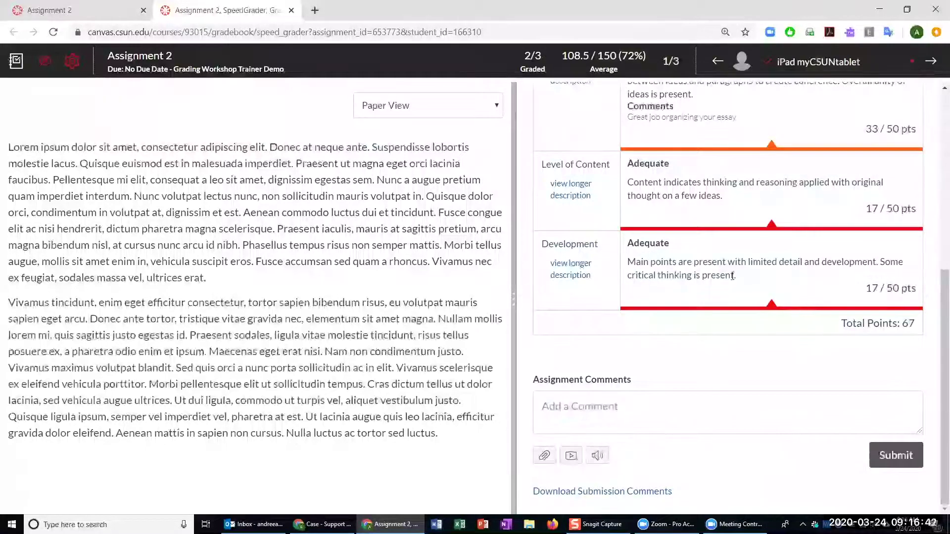
pyautogui.scroll(3, 732, 275)
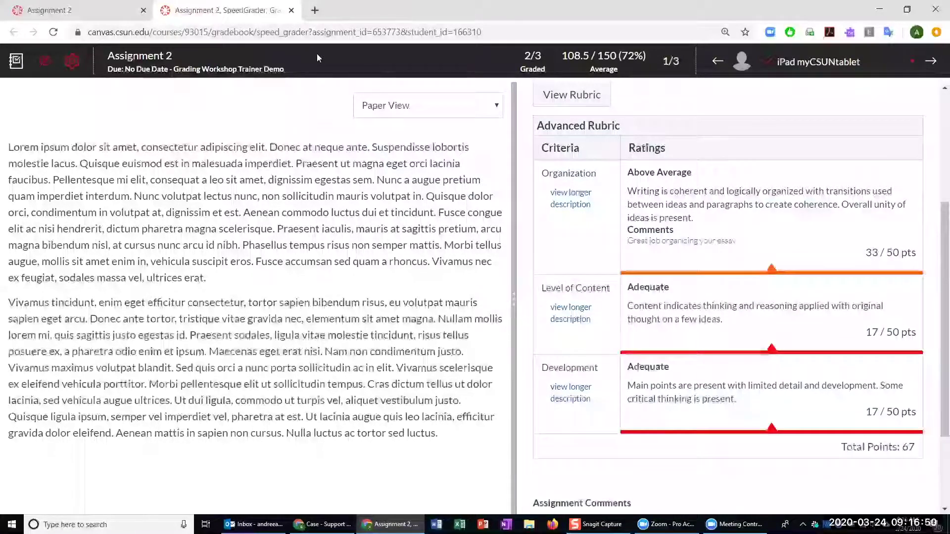
pyautogui.scroll(-2, 620, 182)
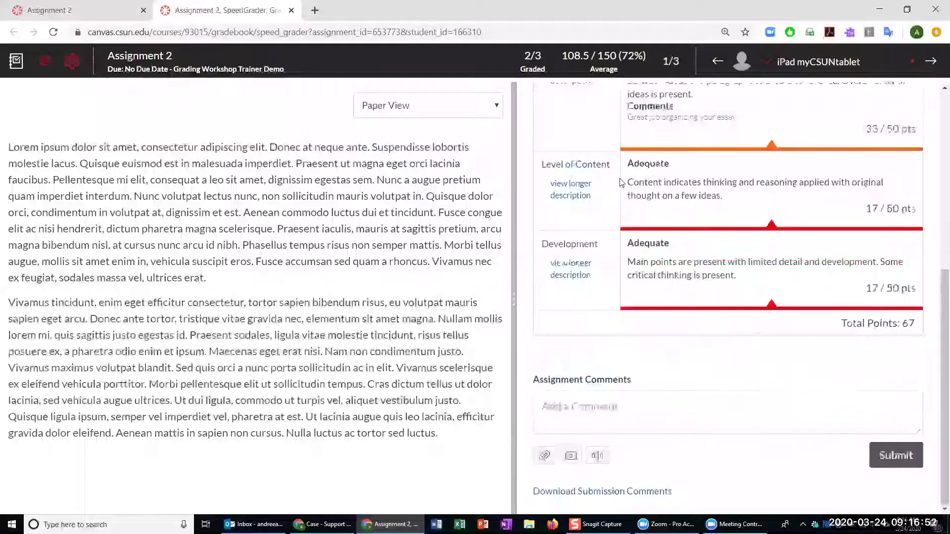
# Close SpeedGrader and examine the Advanced Rubric's criteria, ratings and points on the Assignment 2 page.
pyautogui.click(292, 10)
pyautogui.scroll(-8, 616, 188)
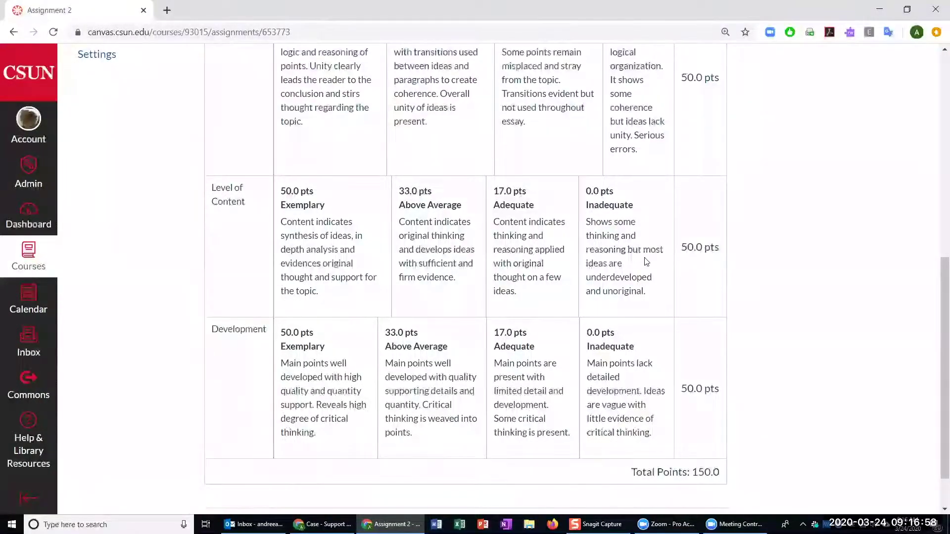
pyautogui.scroll(5, 634, 250)
pyautogui.scroll(-1, 687, 290)
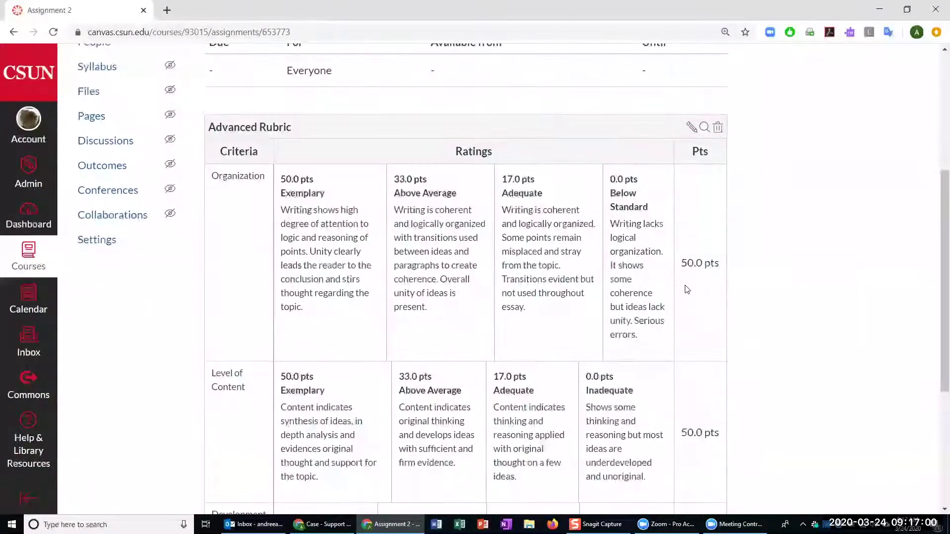
pyautogui.scroll(-5, 687, 289)
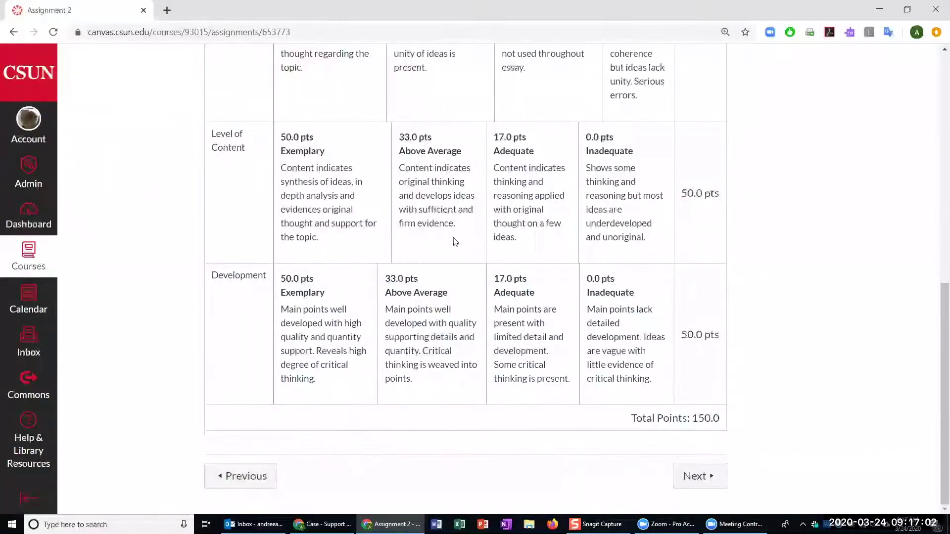
pyautogui.scroll(4, 462, 240)
pyautogui.scroll(6, 474, 242)
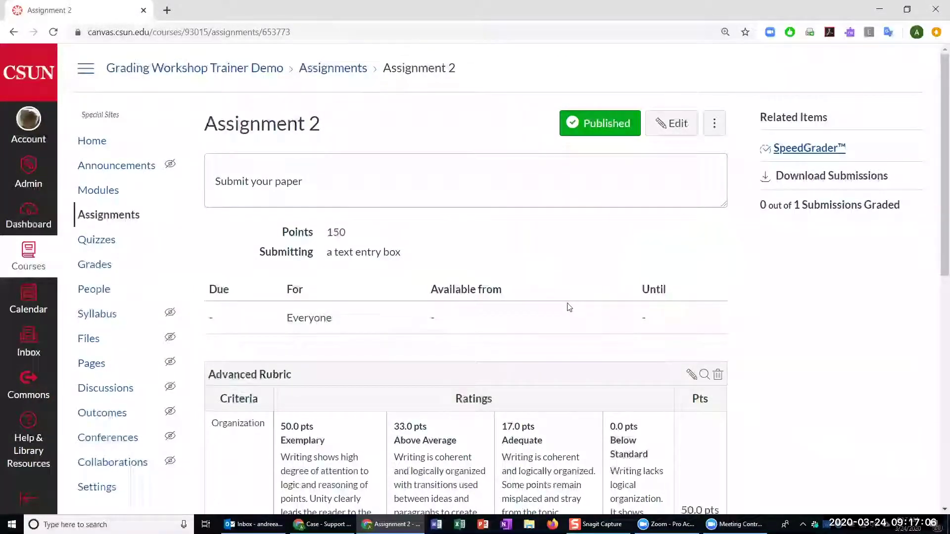
# Open Assignment 1 from the course's assignments list and start adding a rubric to it.
pyautogui.click(101, 216)
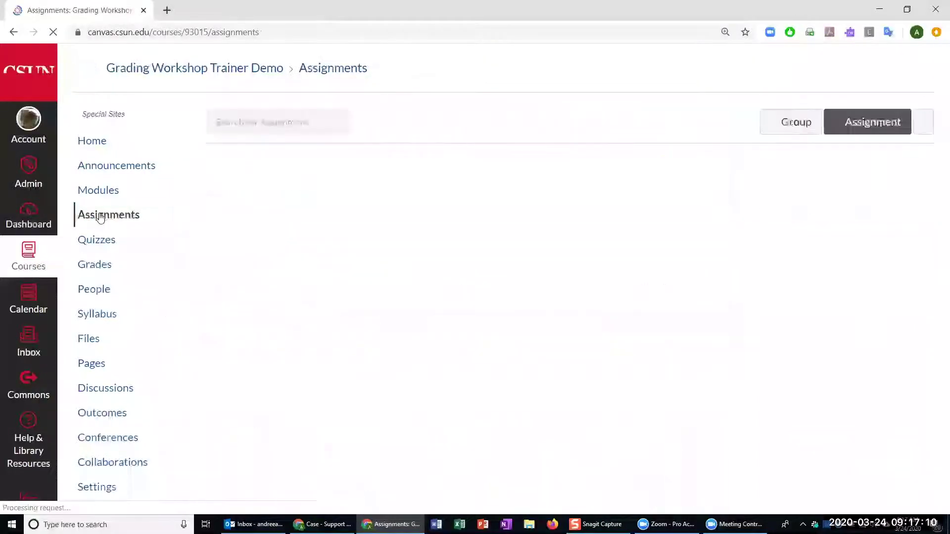
pyautogui.click(292, 215)
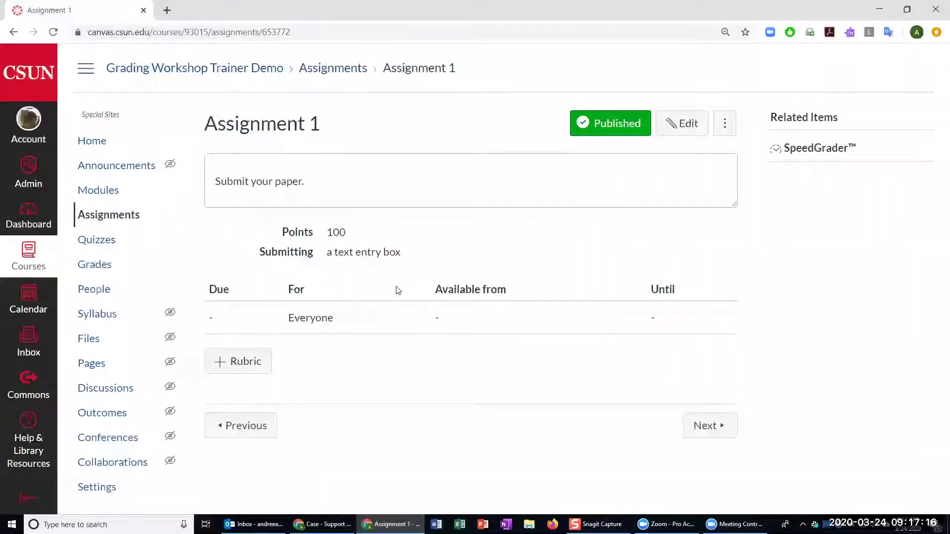
pyautogui.click(246, 368)
pyautogui.scroll(-5, 220, 189)
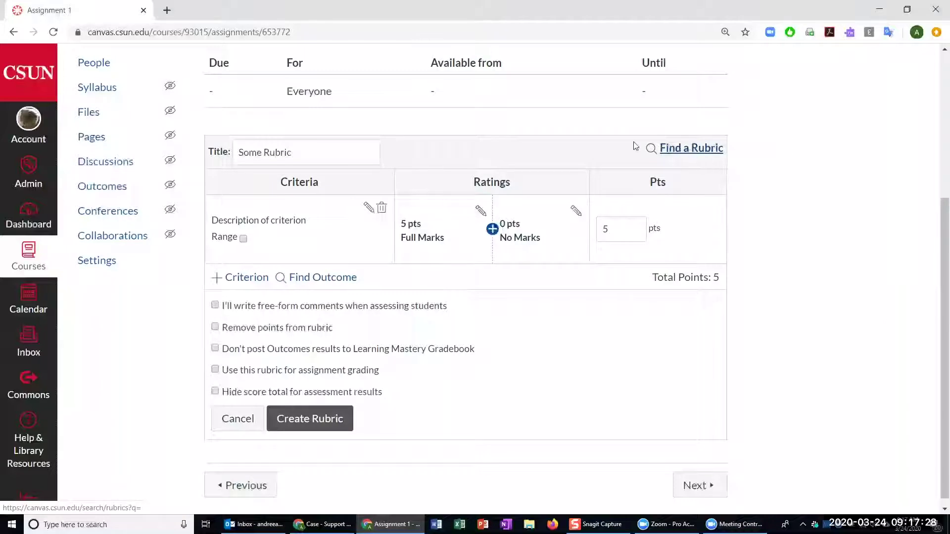
# Find the existing Simple Rubric in the Grading Workshop Trainer Demo course and attach it to Assignment 1.
pyautogui.tripleClick(612, 146)
pyautogui.click(673, 159)
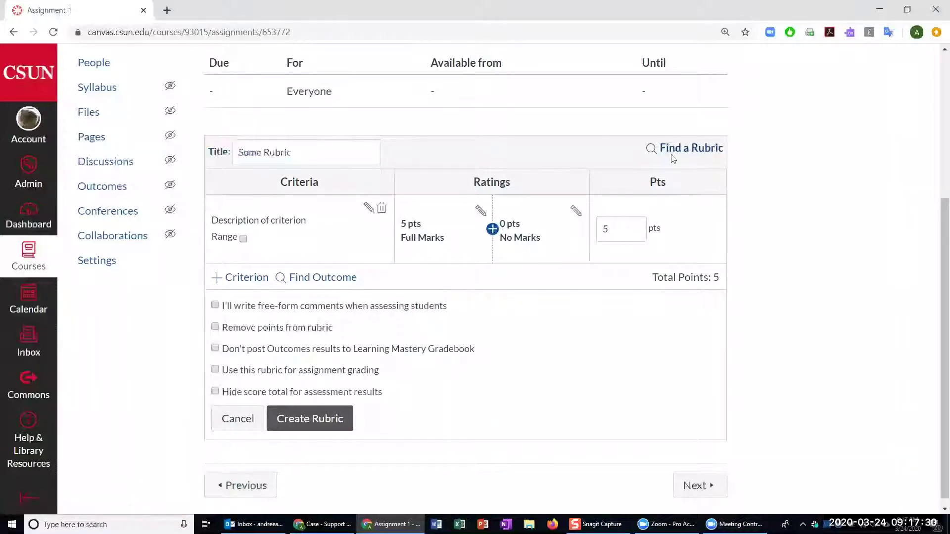
pyautogui.click(698, 148)
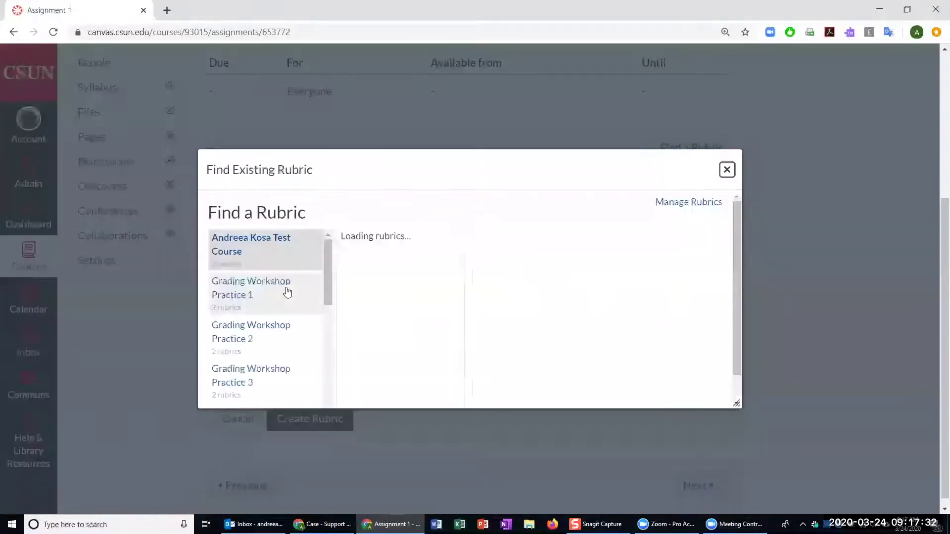
pyautogui.scroll(-6, 287, 292)
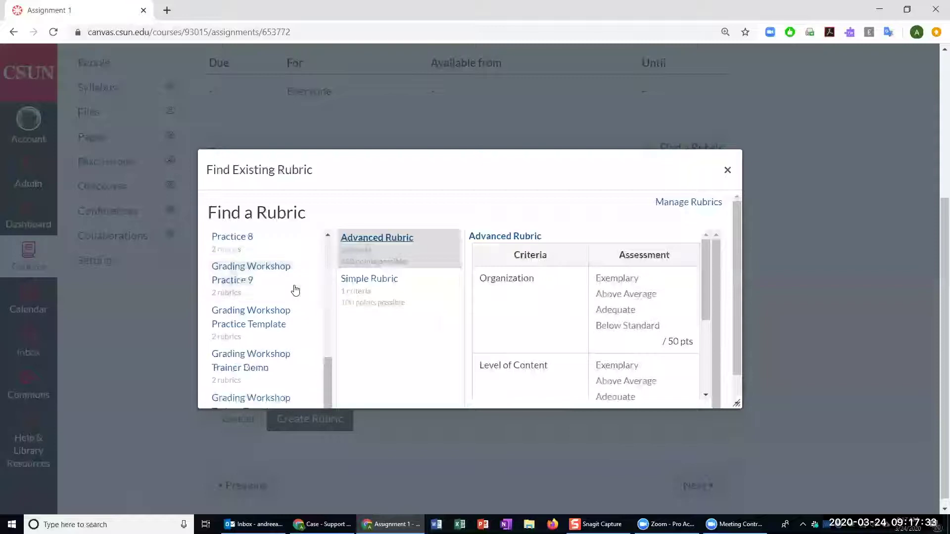
pyautogui.click(284, 356)
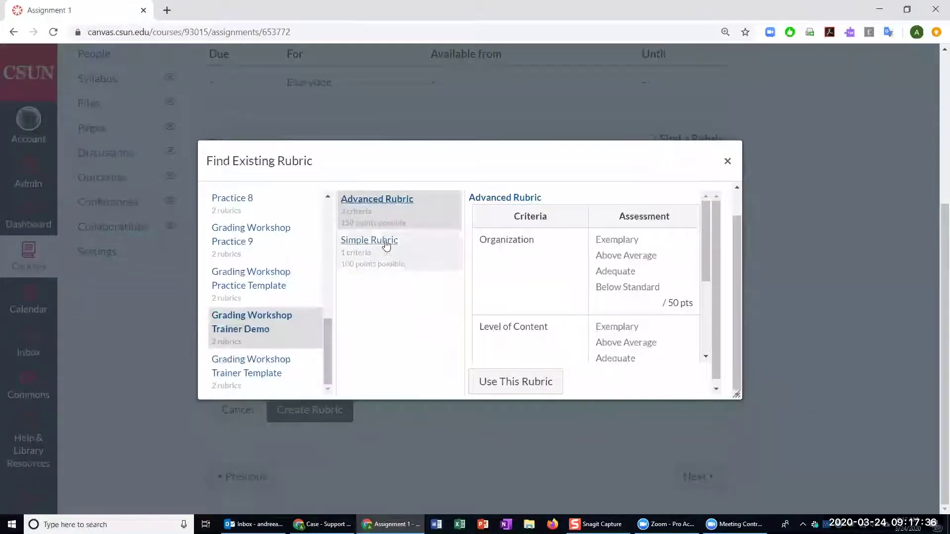
pyautogui.click(386, 246)
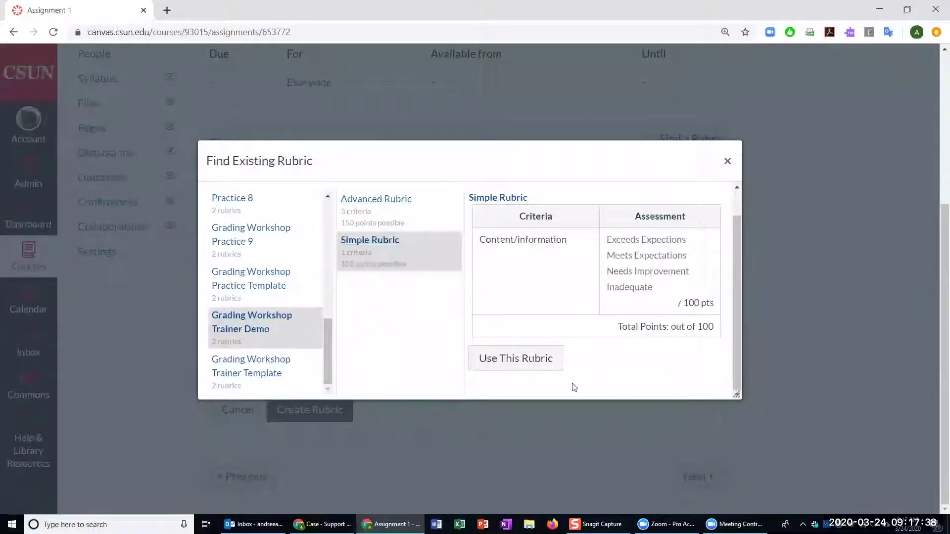
pyautogui.click(545, 363)
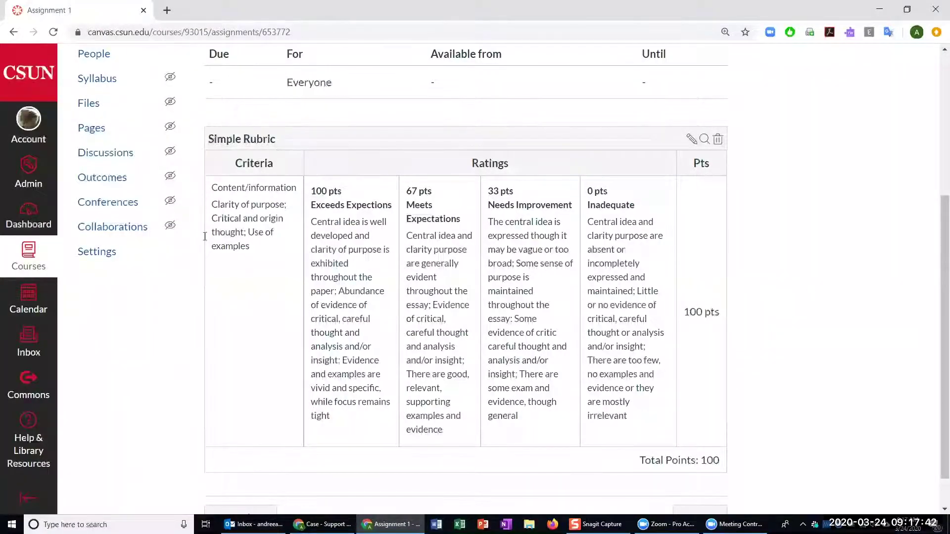
# Edit the attached Simple Rubric so that it is used for assignment grading, and update it.
pyautogui.scroll(-1, 739, 297)
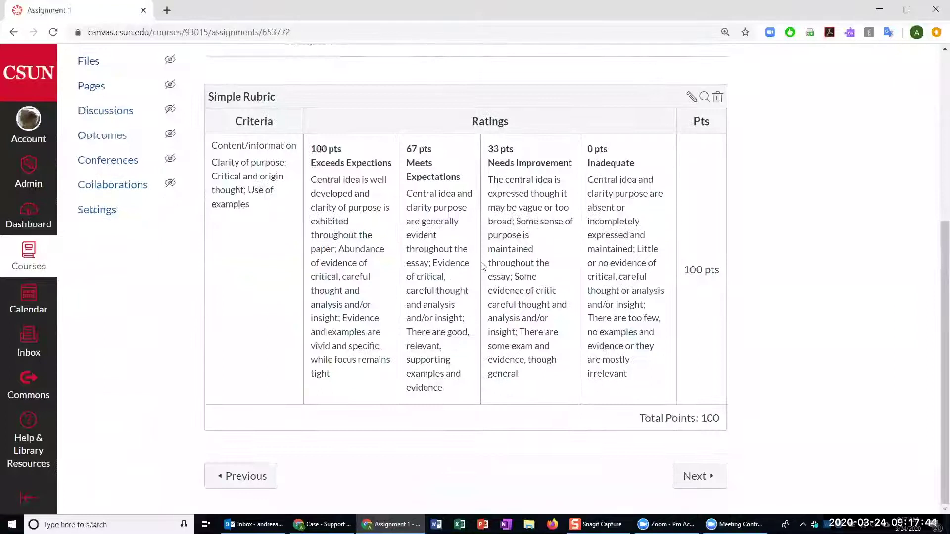
pyautogui.moveTo(211, 97); pyautogui.dragTo(361, 120)
pyautogui.click(527, 125)
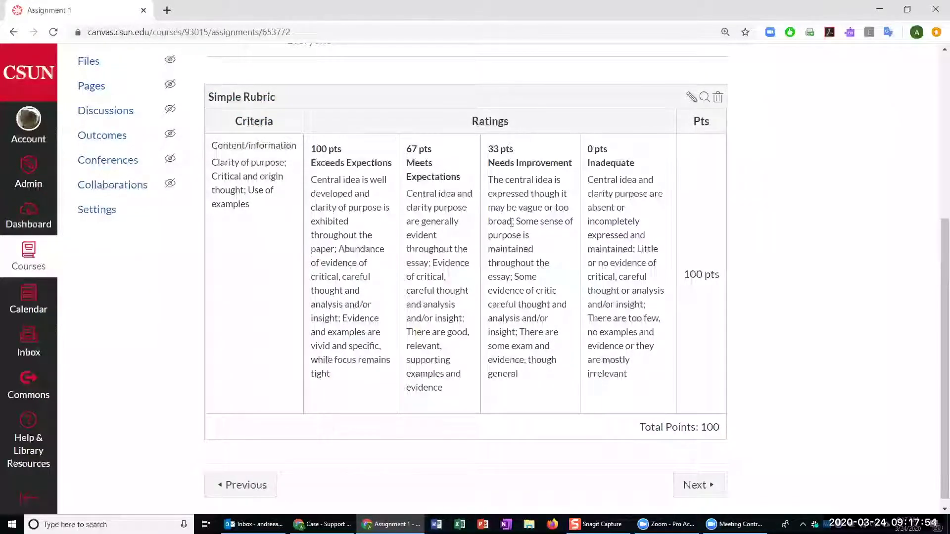
pyautogui.click(691, 99)
pyautogui.scroll(-1, 114, 161)
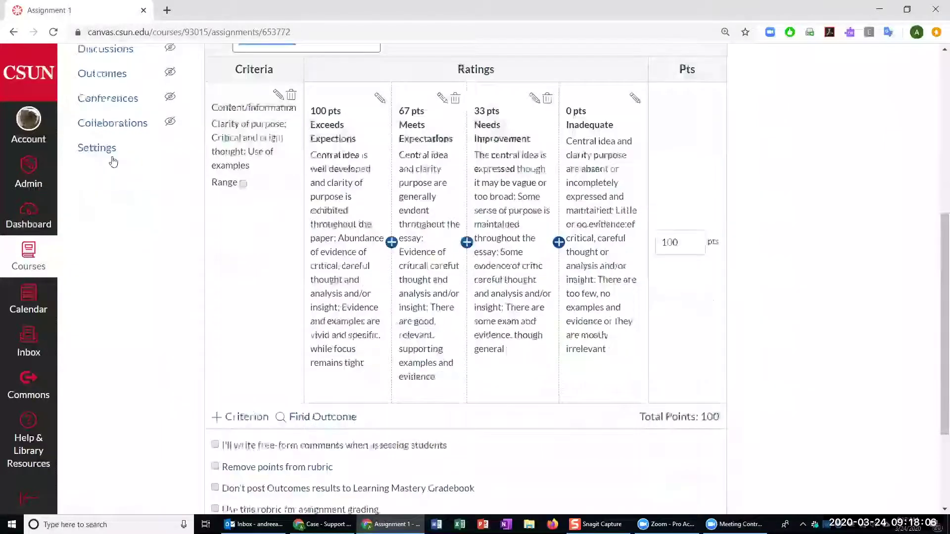
pyautogui.scroll(-3, 687, 195)
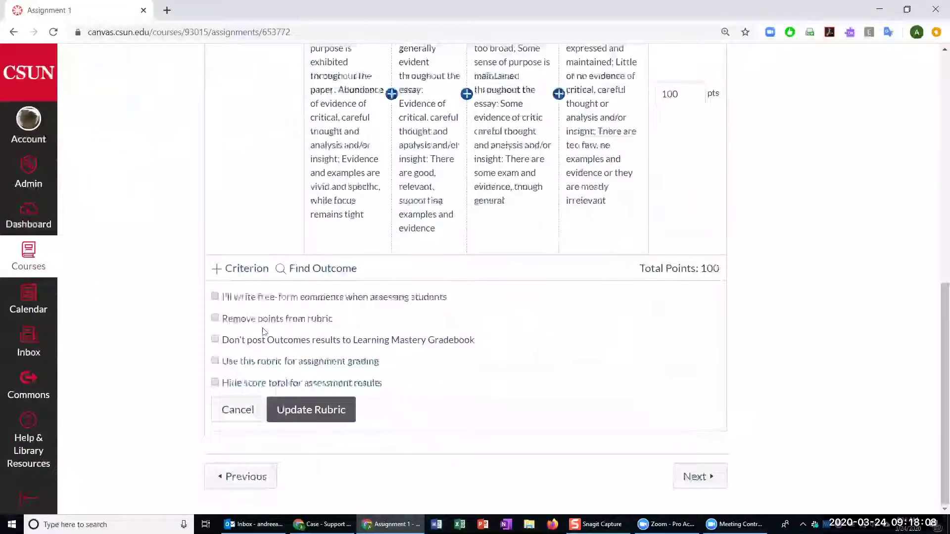
pyautogui.moveTo(394, 366); pyautogui.dragTo(221, 365)
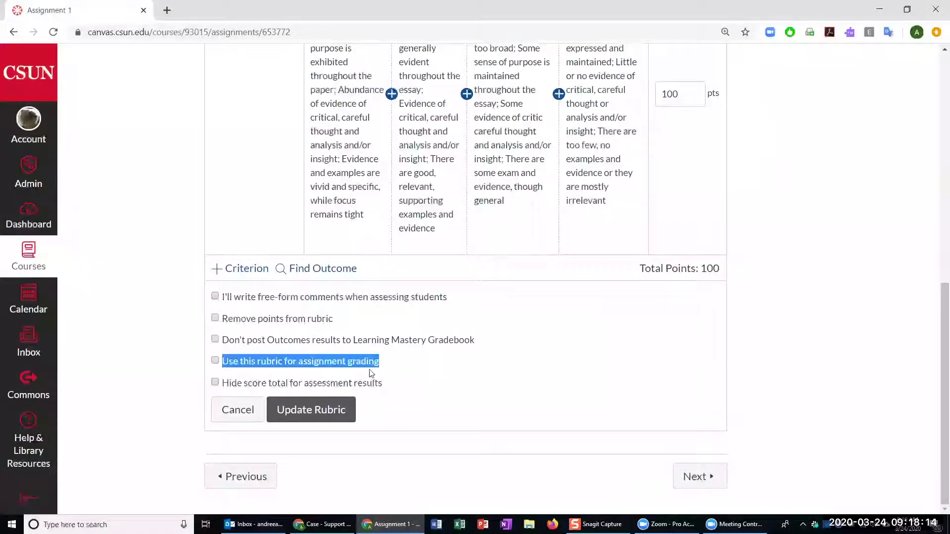
pyautogui.click(215, 360)
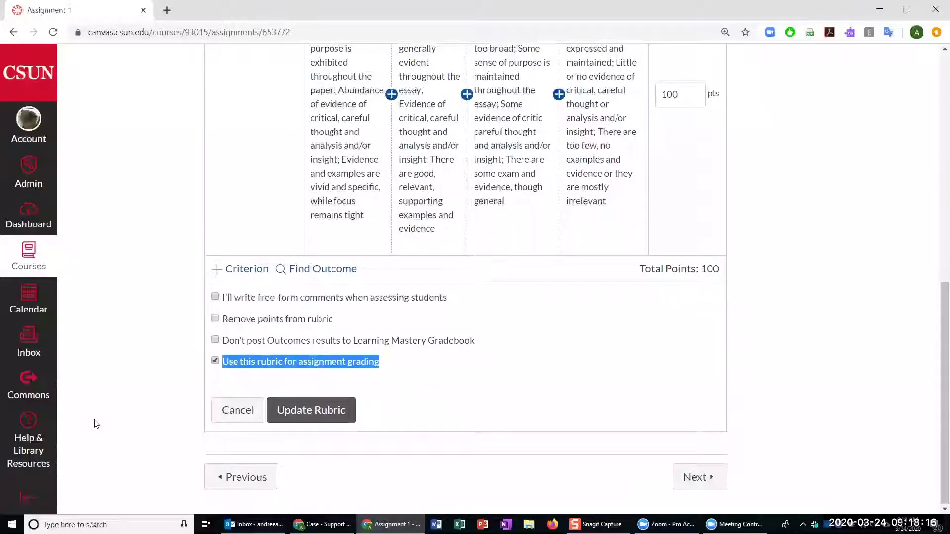
pyautogui.click(302, 417)
# Compare Assignment 1's points and submission type with the Simple Rubric's ratings and total points.
pyautogui.scroll(6, 466, 384)
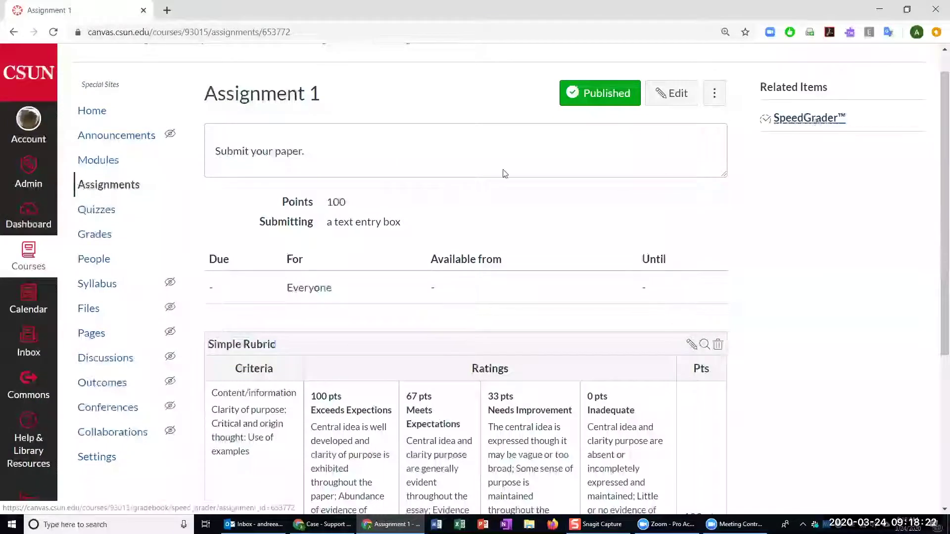
pyautogui.scroll(-5, 460, 346)
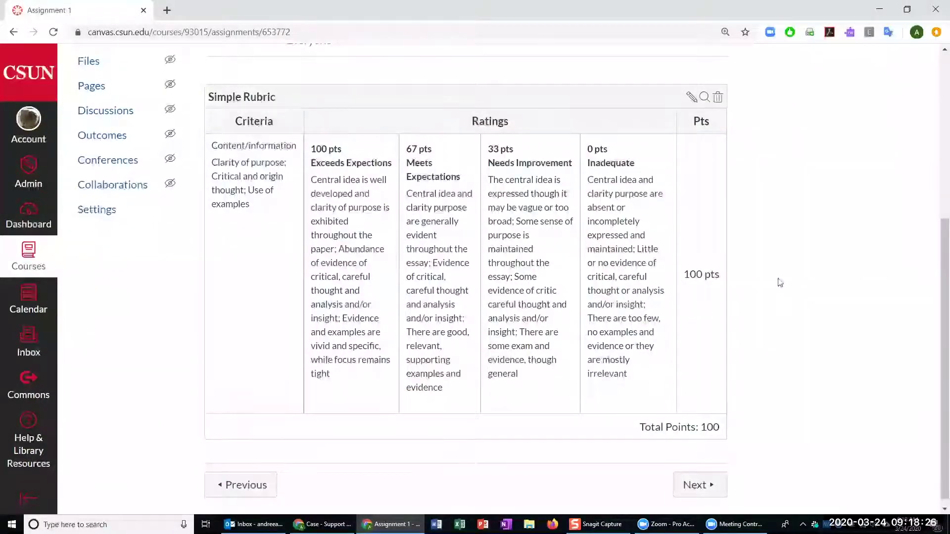
pyautogui.scroll(5, 614, 321)
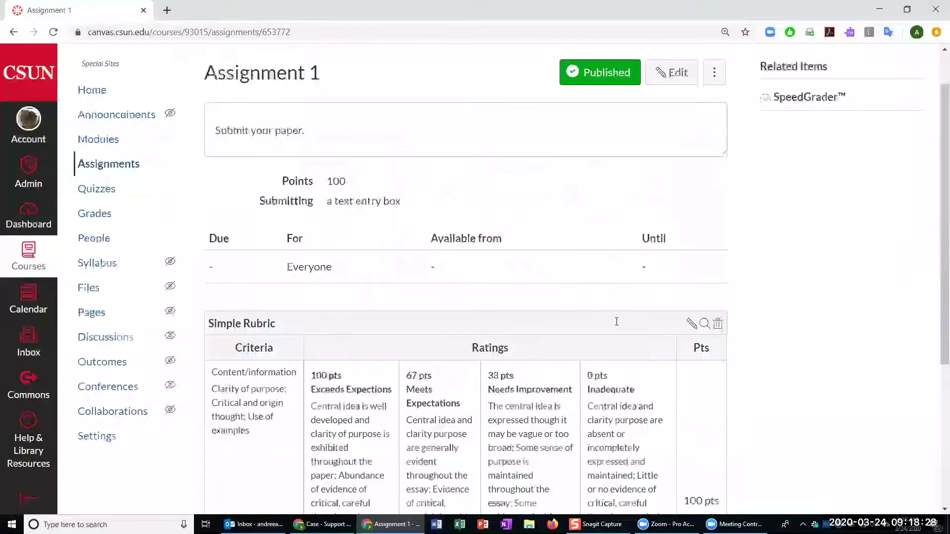
pyautogui.moveTo(292, 197); pyautogui.dragTo(454, 233)
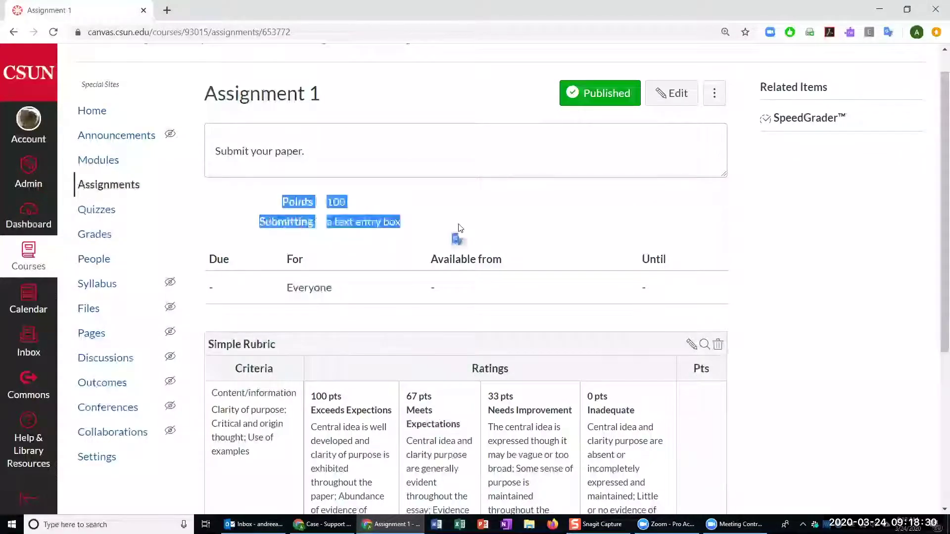
pyautogui.click(661, 218)
pyautogui.scroll(-4, 664, 282)
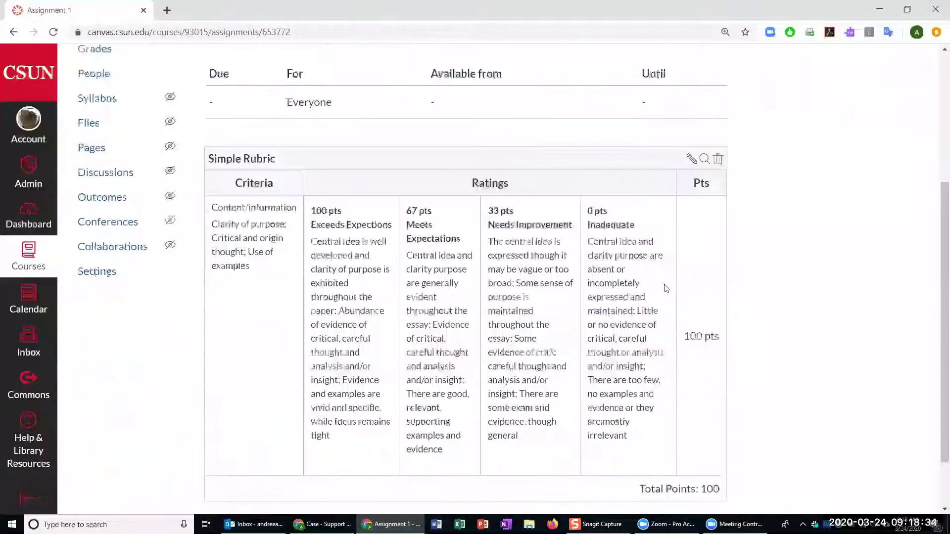
pyautogui.scroll(5, 666, 289)
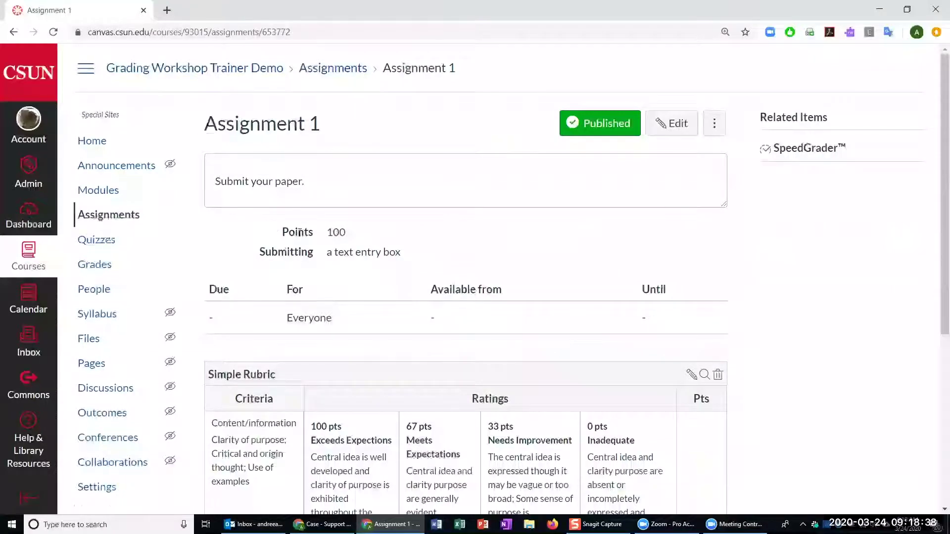
pyautogui.scroll(-1, 300, 232)
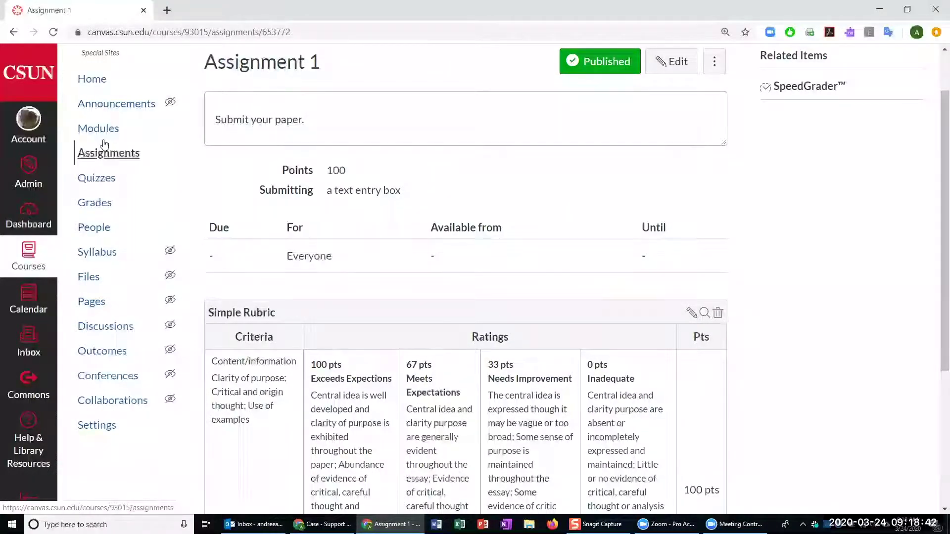
# Open the course's assignments list and look through the Assignments, Quizzes and Monthly Homeworks groups with their items.
pyautogui.scroll(1, 104, 144)
pyautogui.click(106, 214)
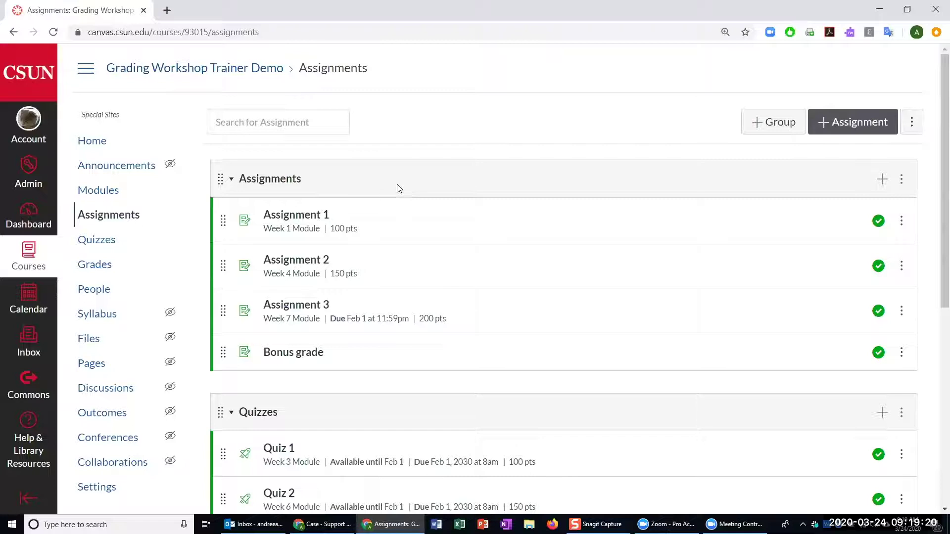
pyautogui.scroll(-6, 399, 188)
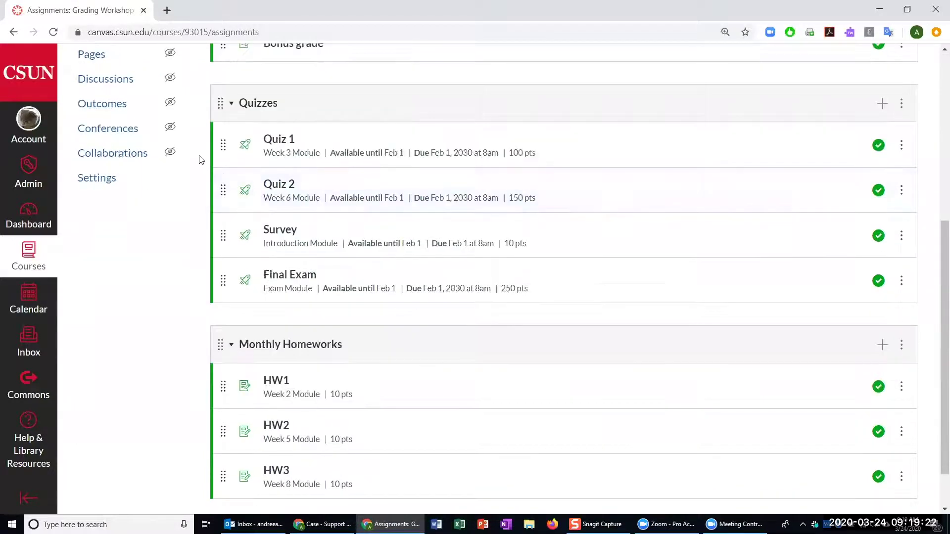
pyautogui.scroll(6, 626, 207)
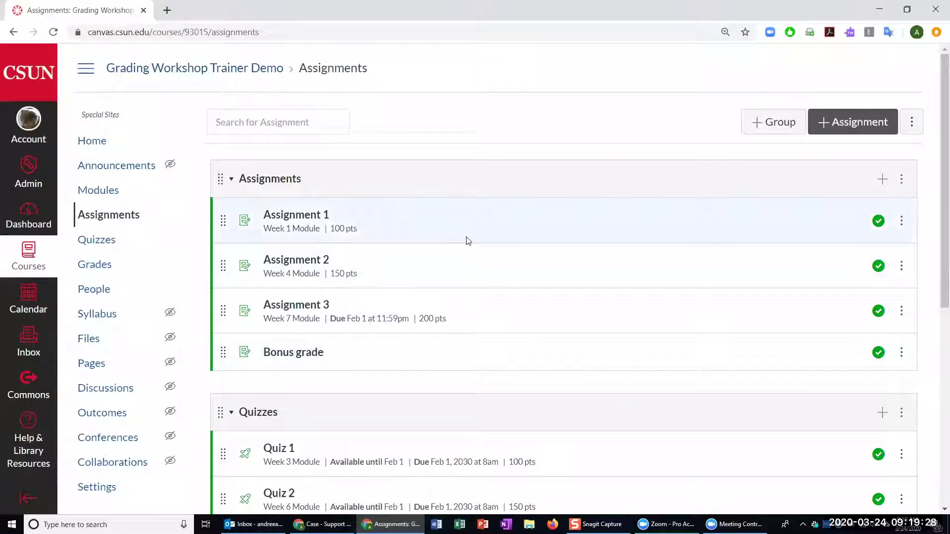
pyautogui.scroll(-7, 465, 228)
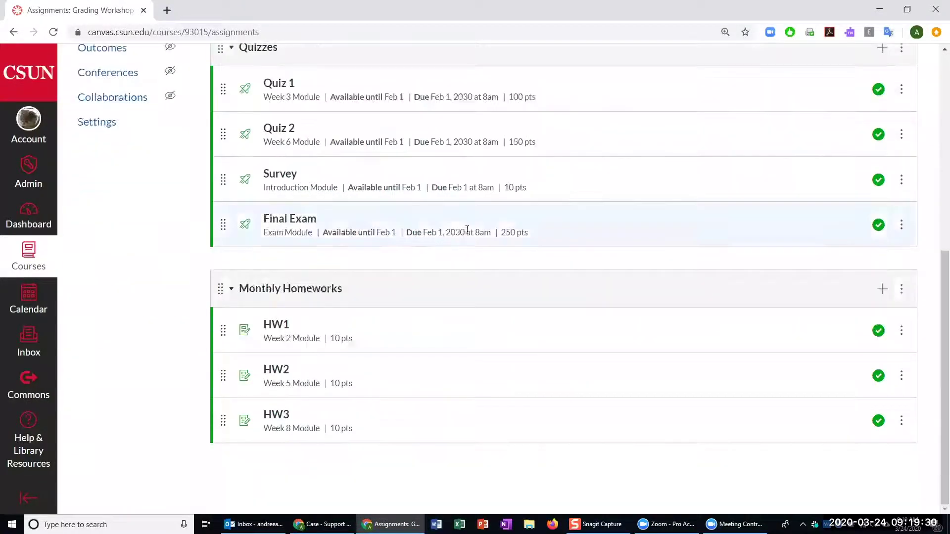
pyautogui.scroll(7, 543, 235)
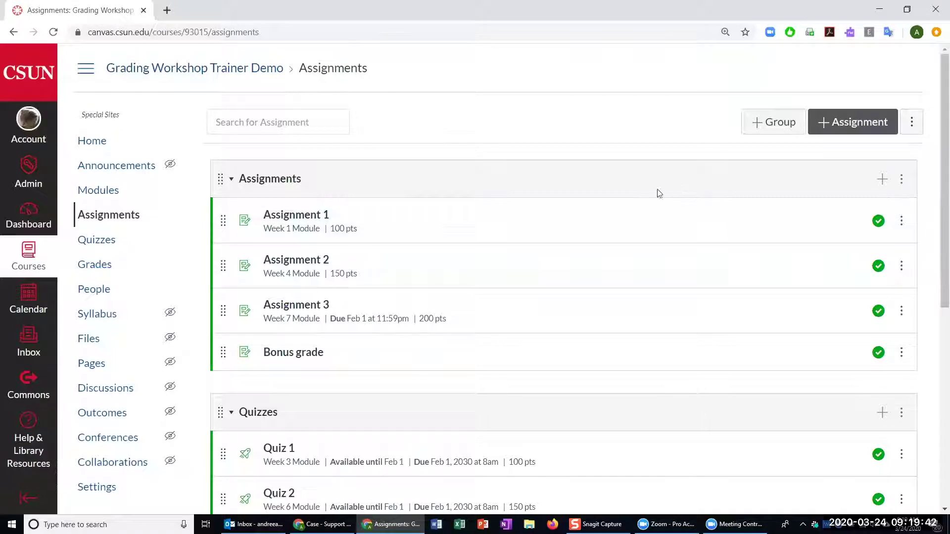
pyautogui.scroll(-5, 634, 206)
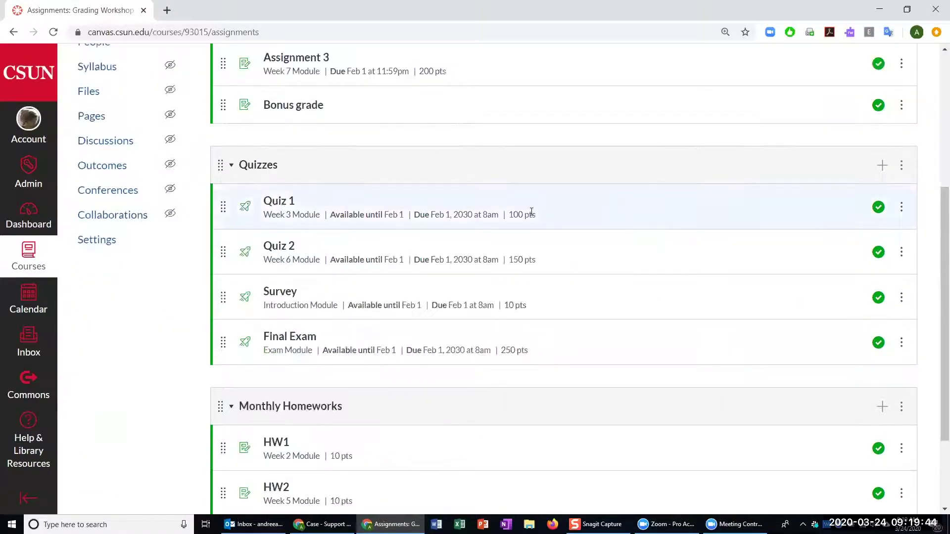
pyautogui.scroll(-3, 503, 201)
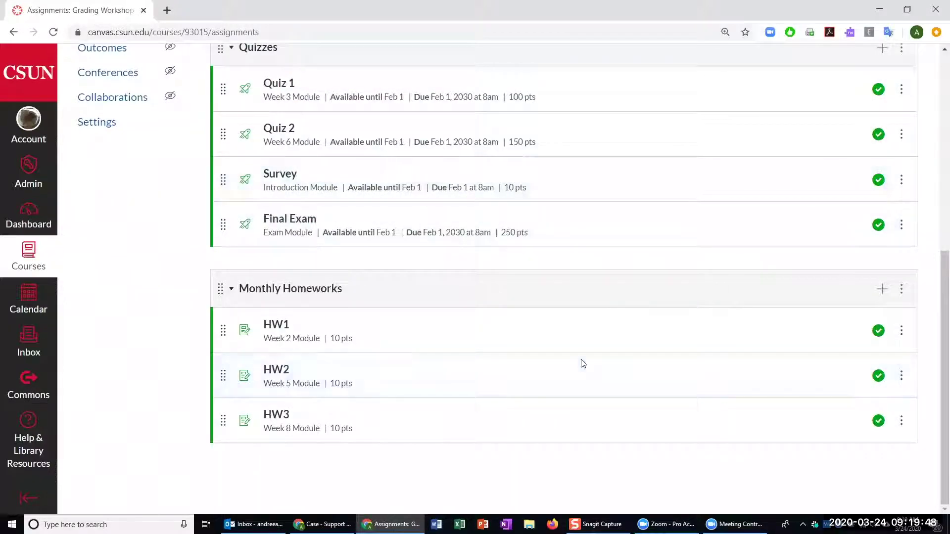
pyautogui.scroll(5, 501, 342)
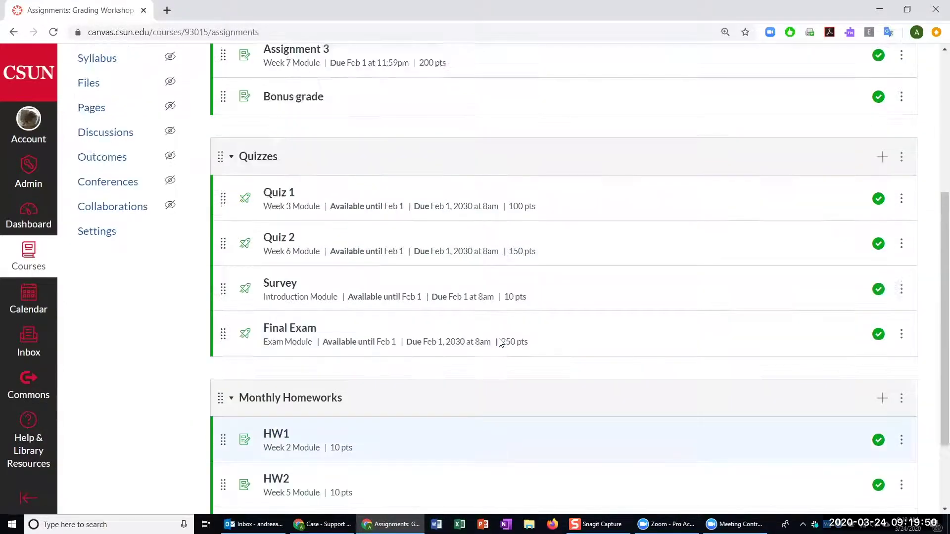
pyautogui.scroll(-2, 501, 343)
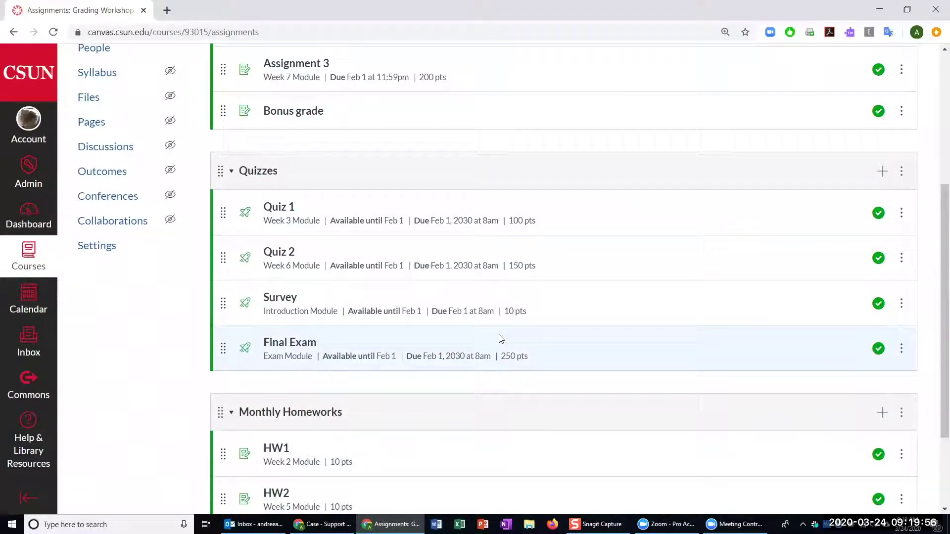
pyautogui.scroll(-3, 494, 322)
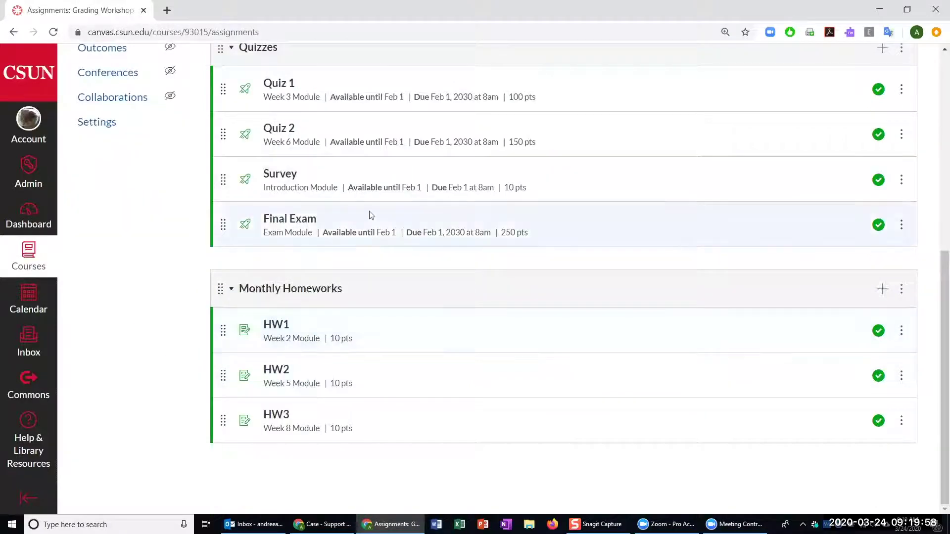
pyautogui.scroll(3, 384, 243)
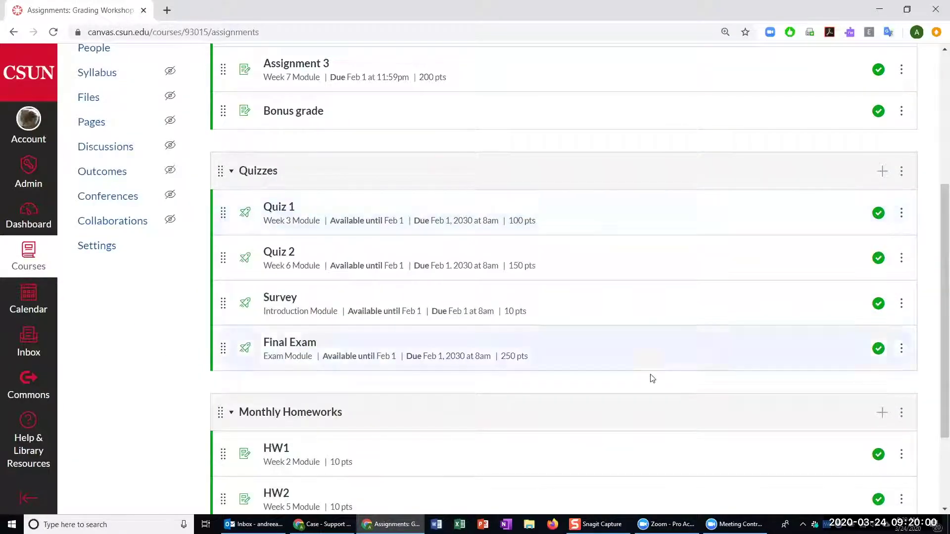
pyautogui.scroll(5, 650, 382)
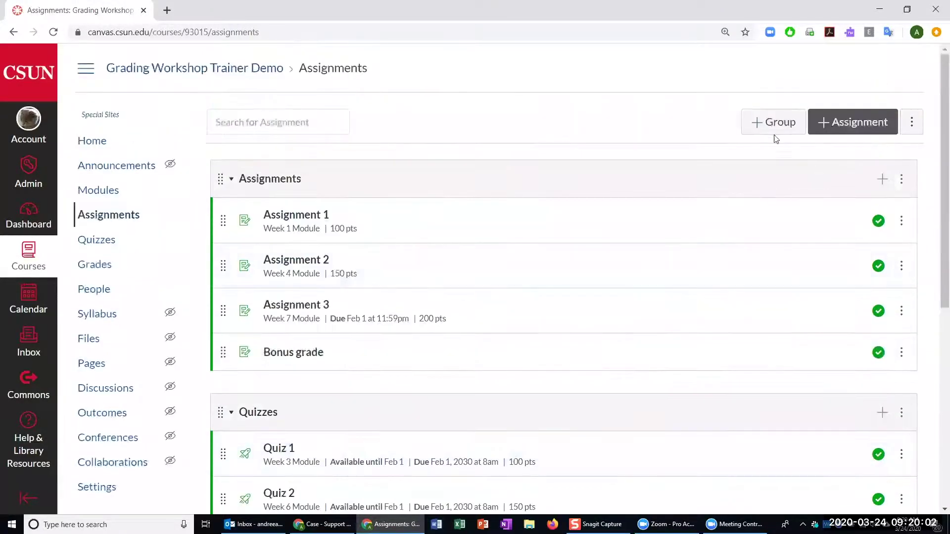
# Add a new assignment group named Final Exam and locate it in the assignments list.
pyautogui.click(753, 122)
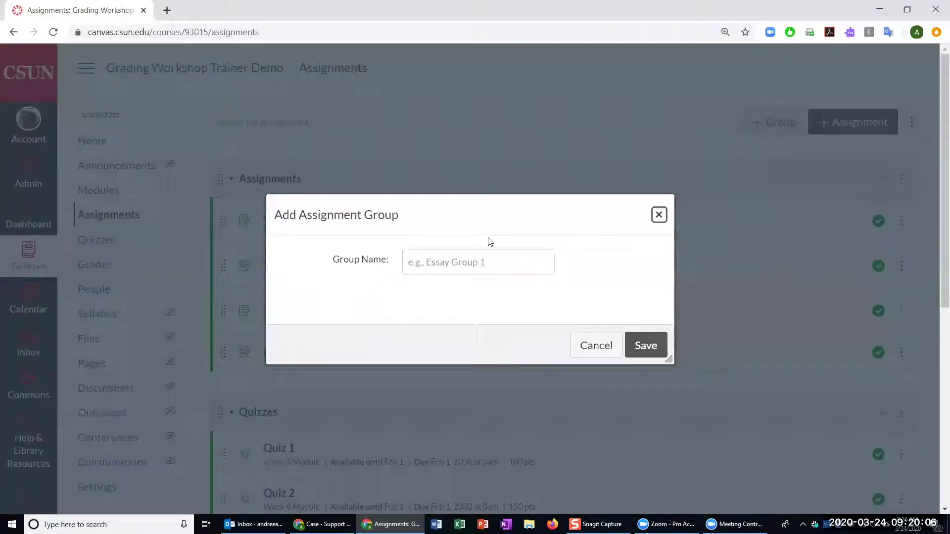
pyautogui.click(459, 254)
pyautogui.write('Fina')
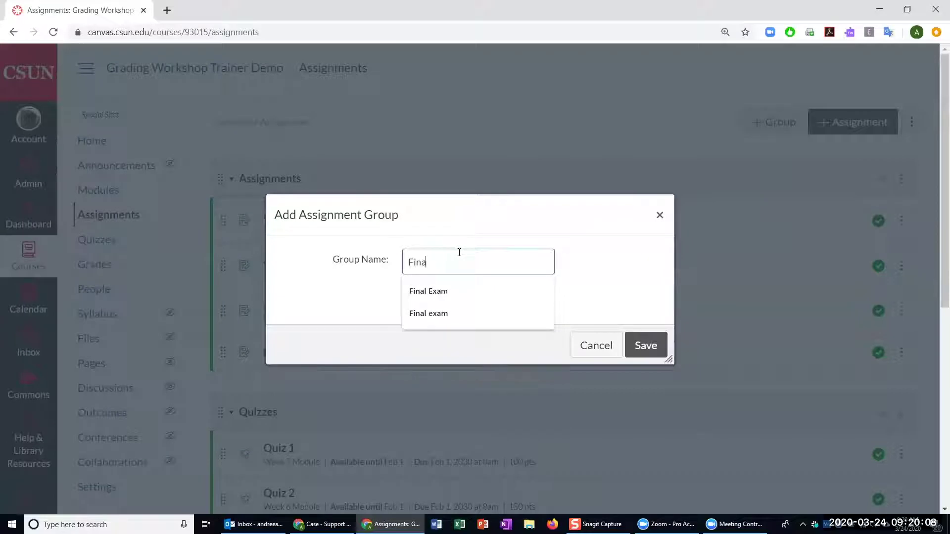
pyautogui.write('l Exam')
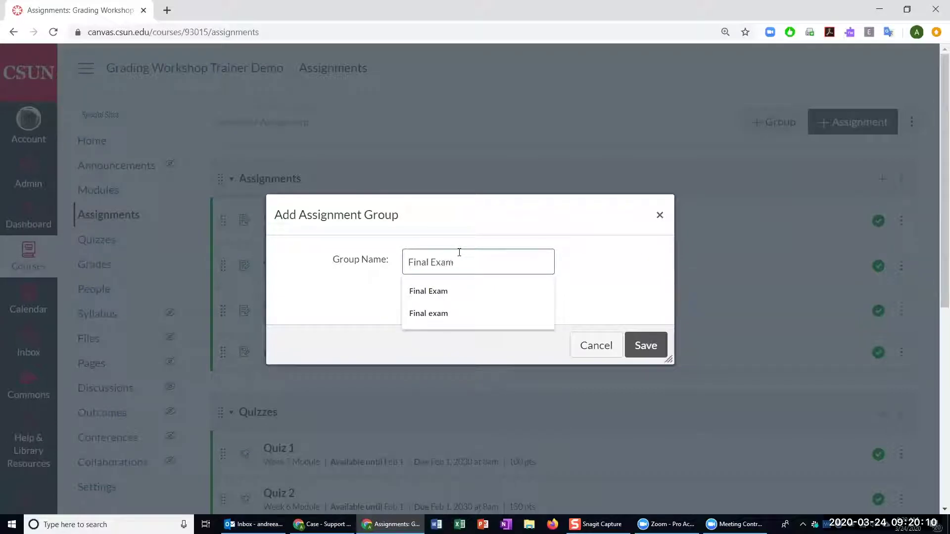
pyautogui.click(645, 344)
pyautogui.scroll(-9, 517, 312)
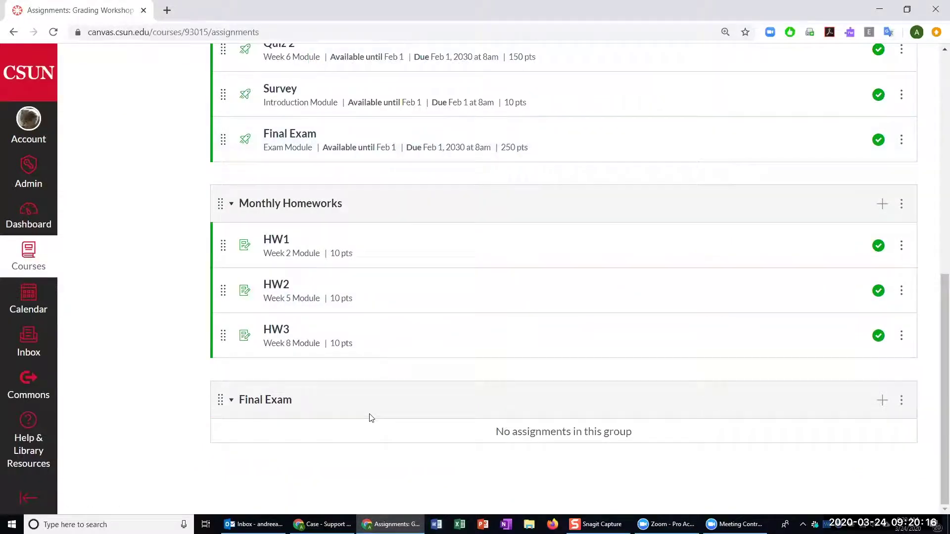
# Move the Final Exam group above Monthly Homeworks and move the Final Exam quiz from Quizzes into it.
pyautogui.scroll(1, 371, 418)
pyautogui.moveTo(231, 313); pyautogui.dragTo(224, 250)
pyautogui.scroll(3, 437, 343)
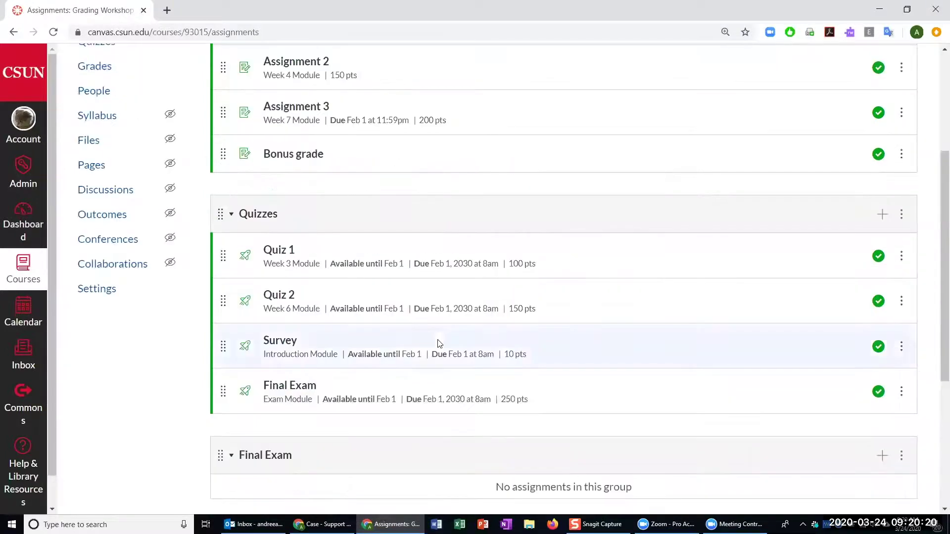
pyautogui.moveTo(223, 394); pyautogui.dragTo(228, 453)
pyautogui.scroll(-3, 378, 406)
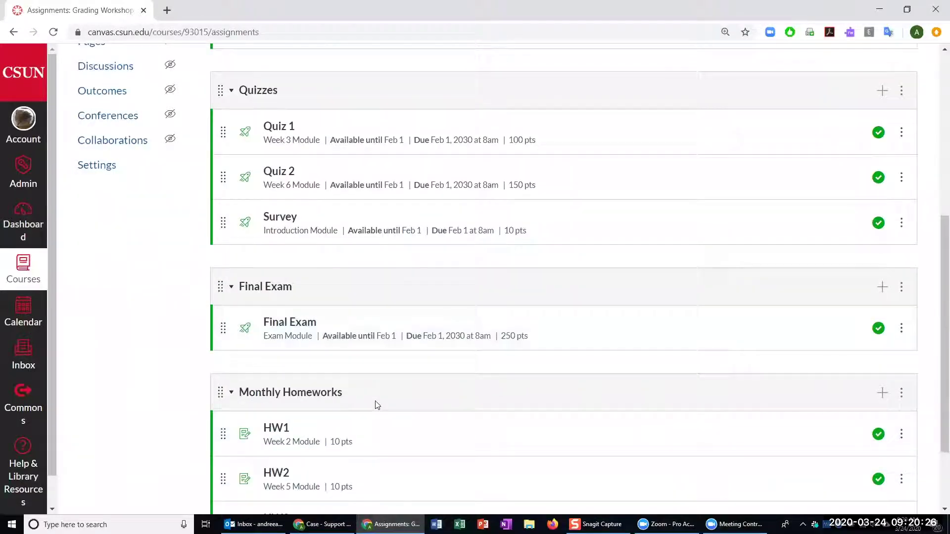
# Look through the reorganized Assignments, Quizzes, Final Exam and Monthly Homeworks groups and their items.
pyautogui.scroll(-2, 376, 403)
pyautogui.scroll(10, 381, 391)
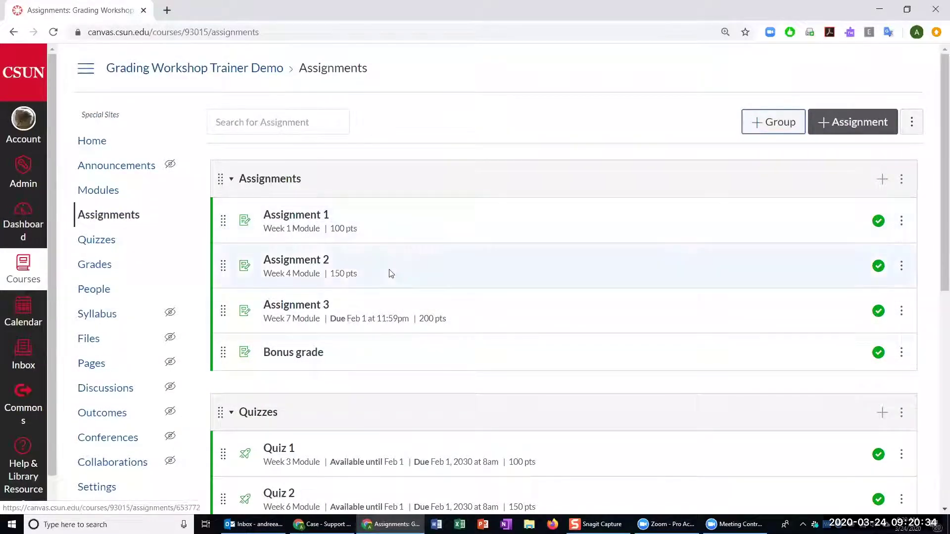
pyautogui.scroll(-1, 390, 273)
pyautogui.scroll(-8, 390, 272)
pyautogui.scroll(8, 396, 271)
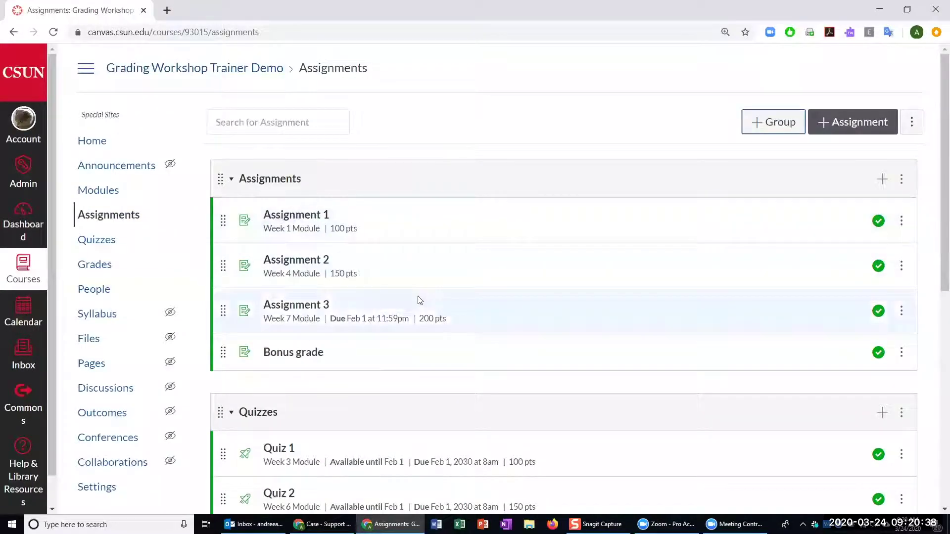
pyautogui.scroll(-3, 418, 299)
pyautogui.scroll(-5, 418, 299)
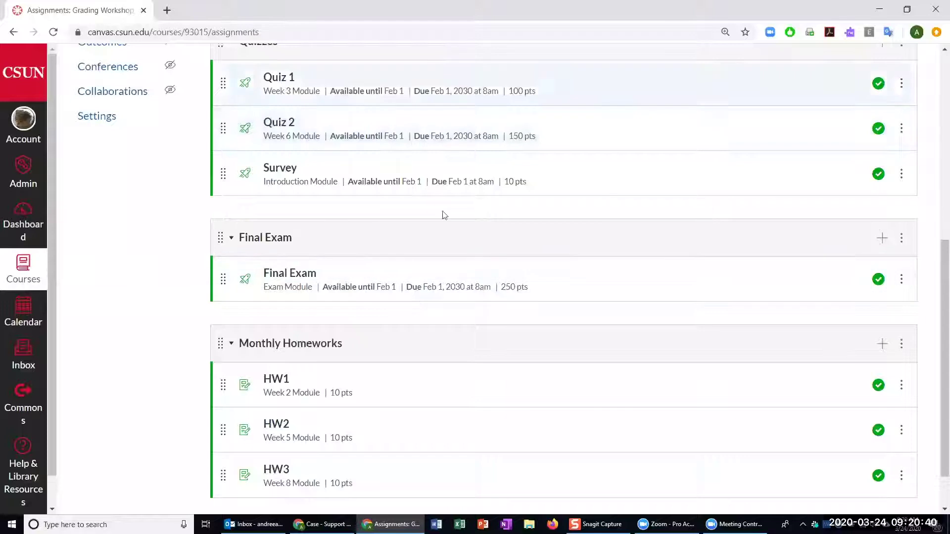
pyautogui.scroll(-1, 461, 435)
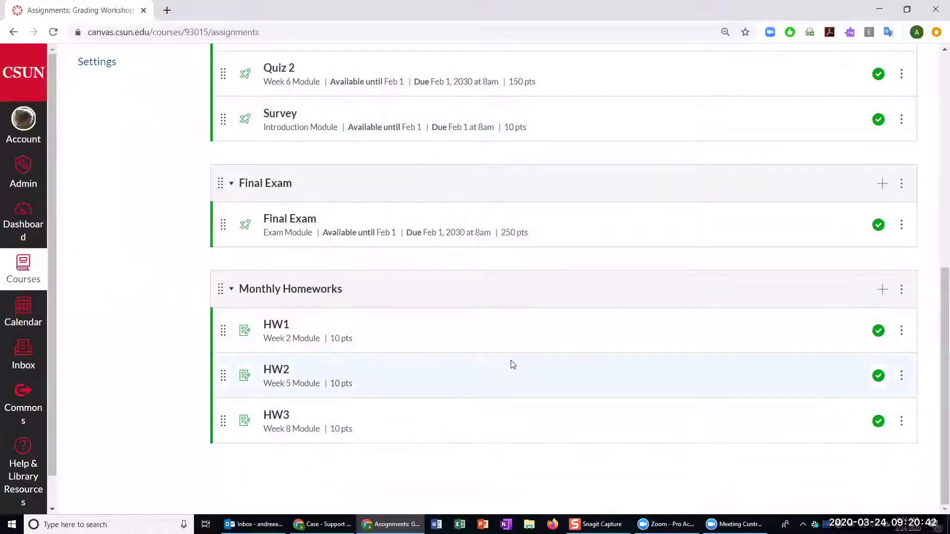
pyautogui.scroll(9, 512, 365)
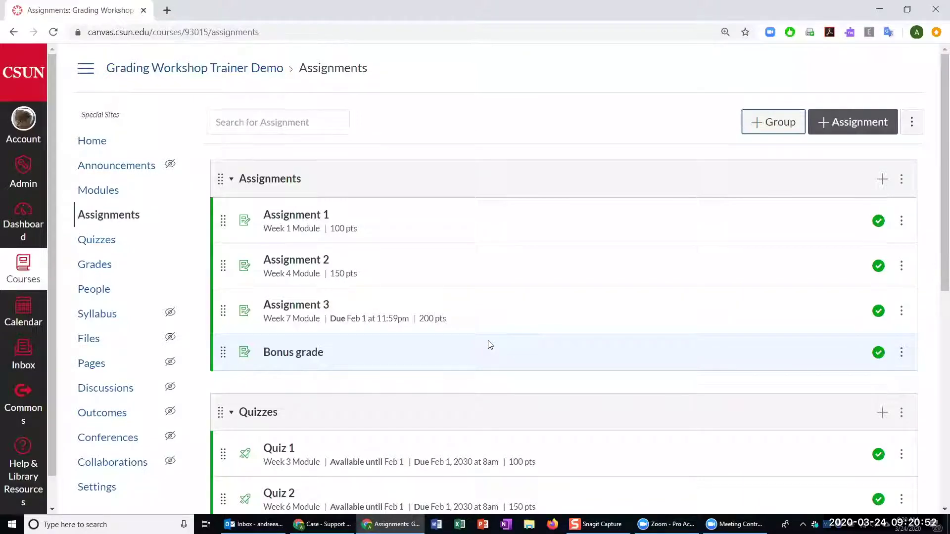
pyautogui.scroll(-9, 492, 329)
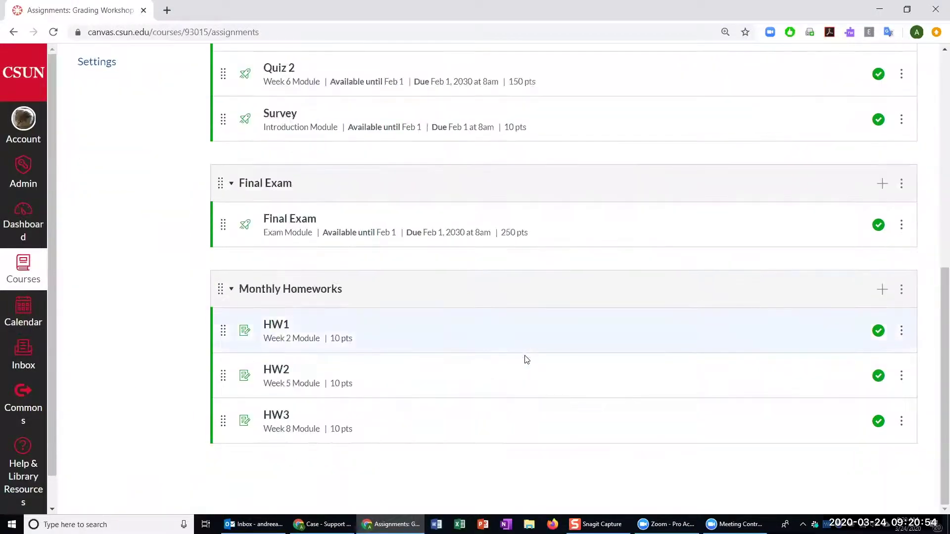
pyautogui.scroll(10, 530, 368)
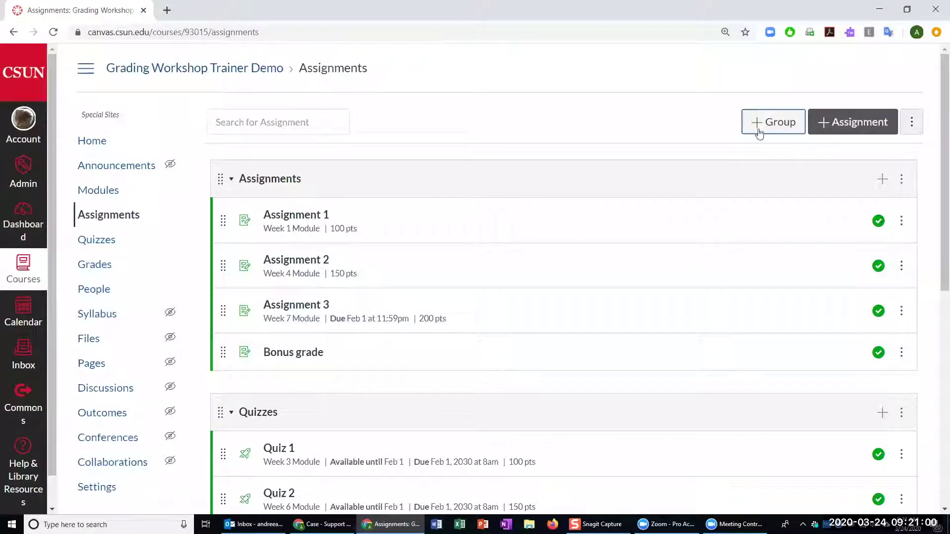
# Turn on weighting the final grade by assignment groups, with Assignments at 20% and Quizzes at 40%.
pyautogui.click(912, 124)
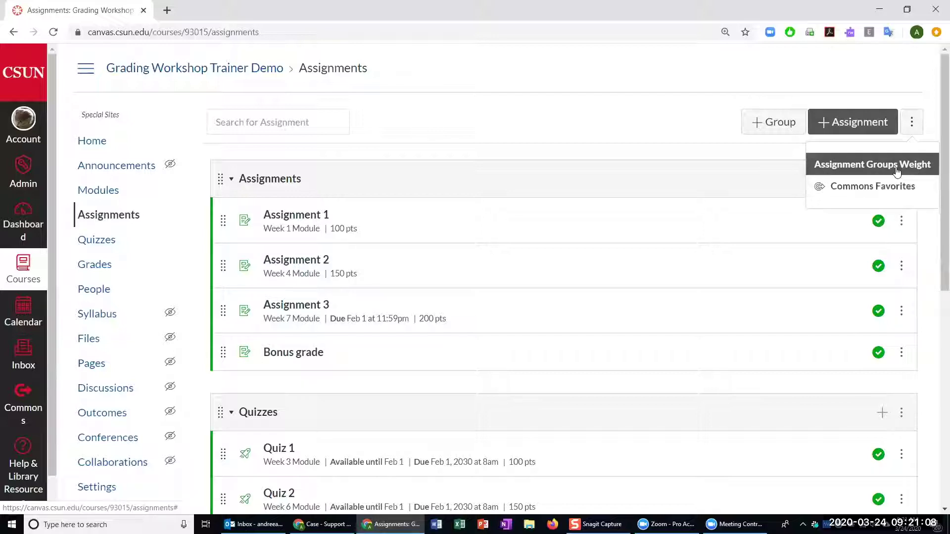
pyautogui.click(880, 173)
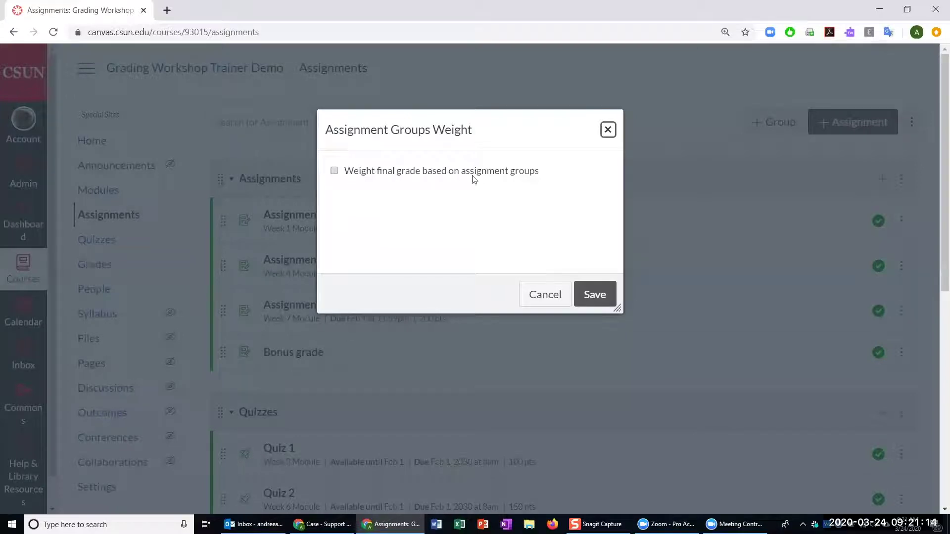
pyautogui.click(335, 172)
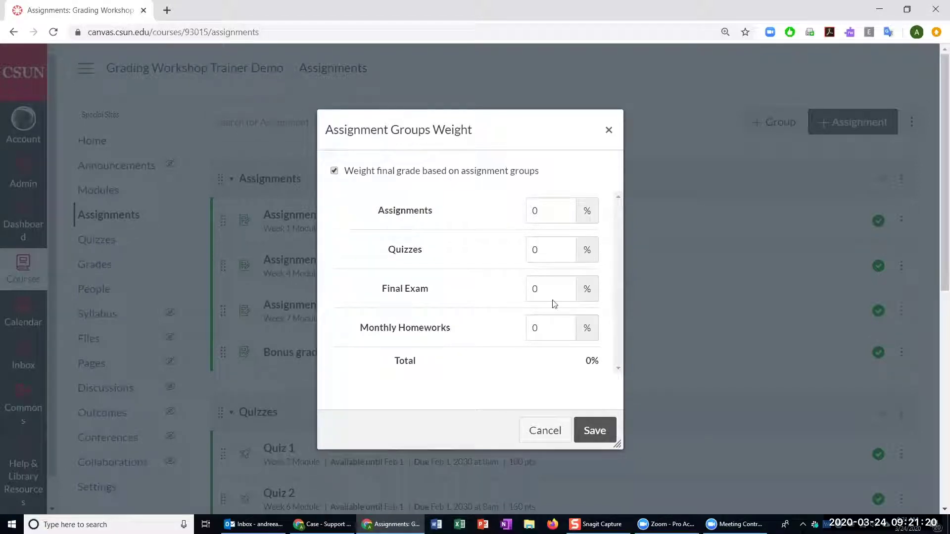
pyautogui.moveTo(547, 212); pyautogui.dragTo(525, 210)
pyautogui.write('20')
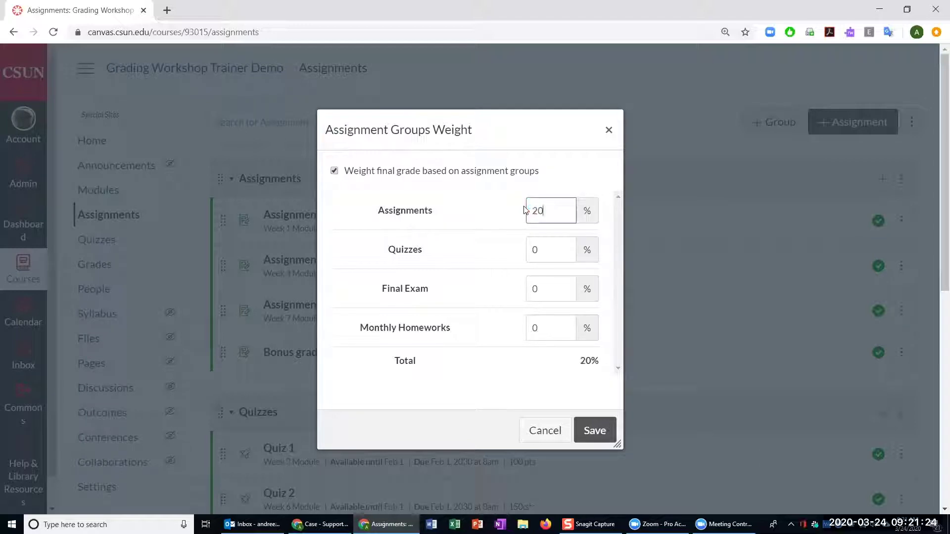
pyautogui.moveTo(547, 242); pyautogui.dragTo(518, 246)
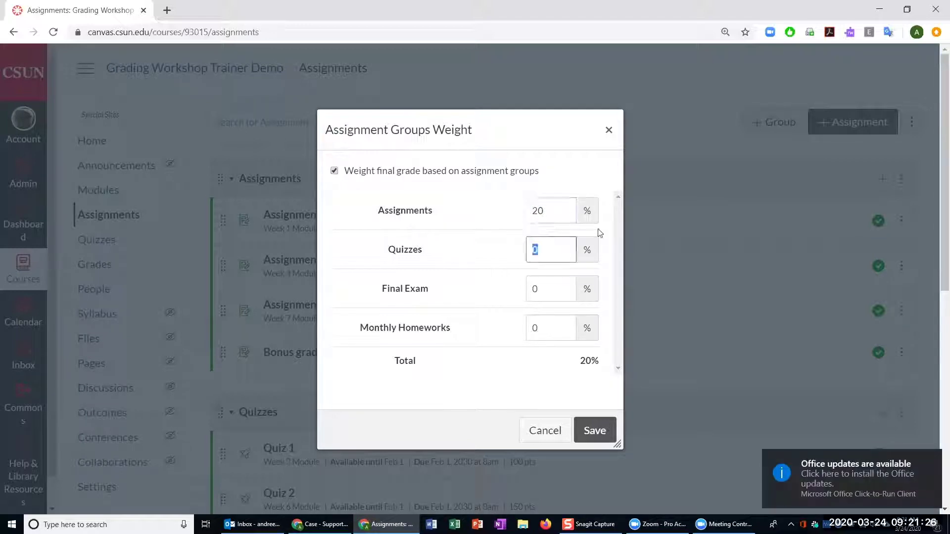
pyautogui.write('40')
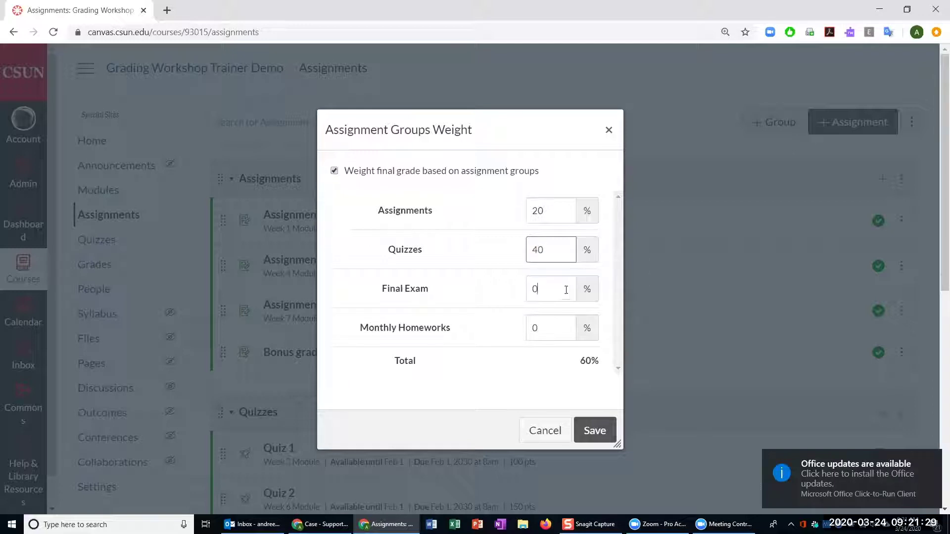
# Set the Final Exam group's weight to 30% and Monthly Homeworks to 10%, and save the group weights.
pyautogui.moveTo(566, 290); pyautogui.dragTo(511, 290)
pyautogui.write('30')
pyautogui.moveTo(546, 331); pyautogui.dragTo(515, 328)
pyautogui.write('10')
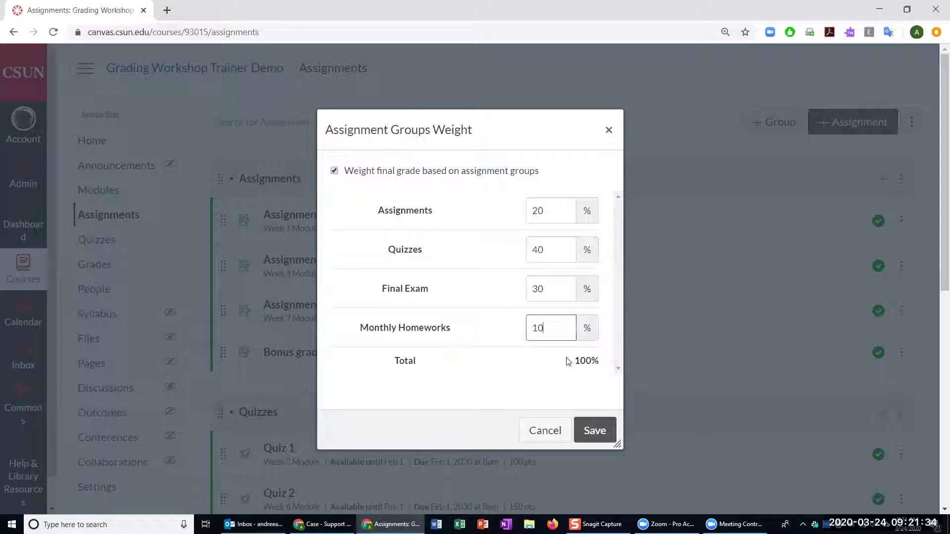
pyautogui.moveTo(570, 360); pyautogui.dragTo(603, 367)
pyautogui.click(493, 371)
pyautogui.click(590, 432)
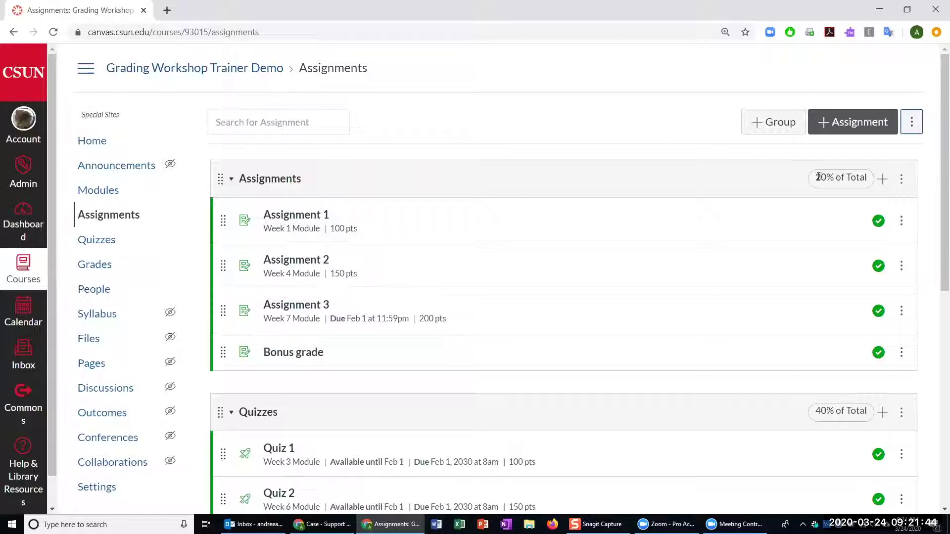
# Check the percentage of the total shown for each group in the assignments list.
pyautogui.moveTo(863, 177); pyautogui.dragTo(823, 200)
pyautogui.scroll(-6, 812, 276)
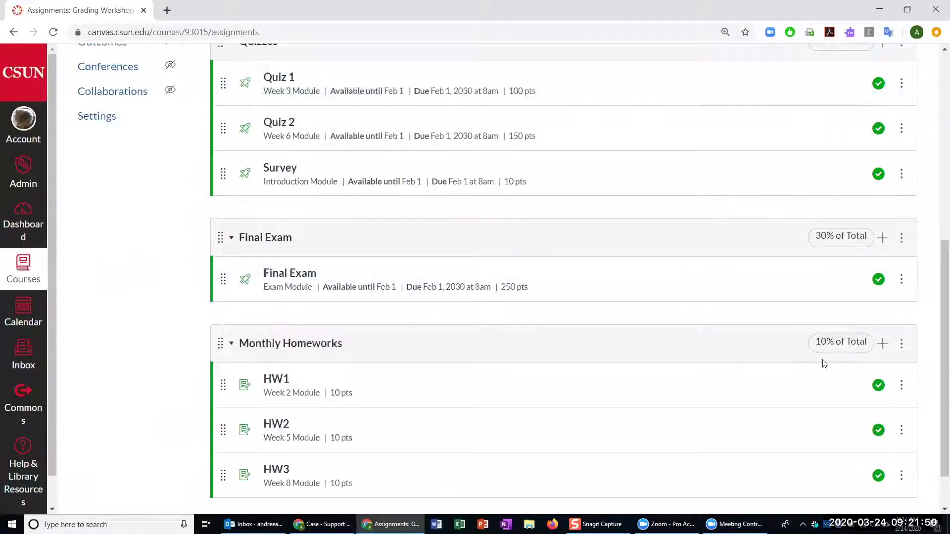
pyautogui.scroll(-1, 844, 415)
pyautogui.scroll(8, 844, 411)
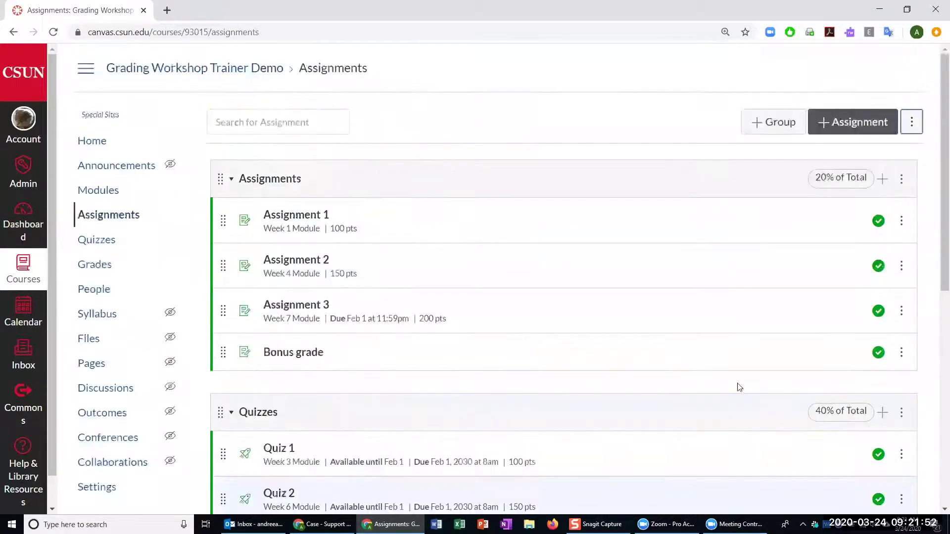
# Open the course gradebook and view the weighted assignment group columns and the Total column.
pyautogui.click(96, 264)
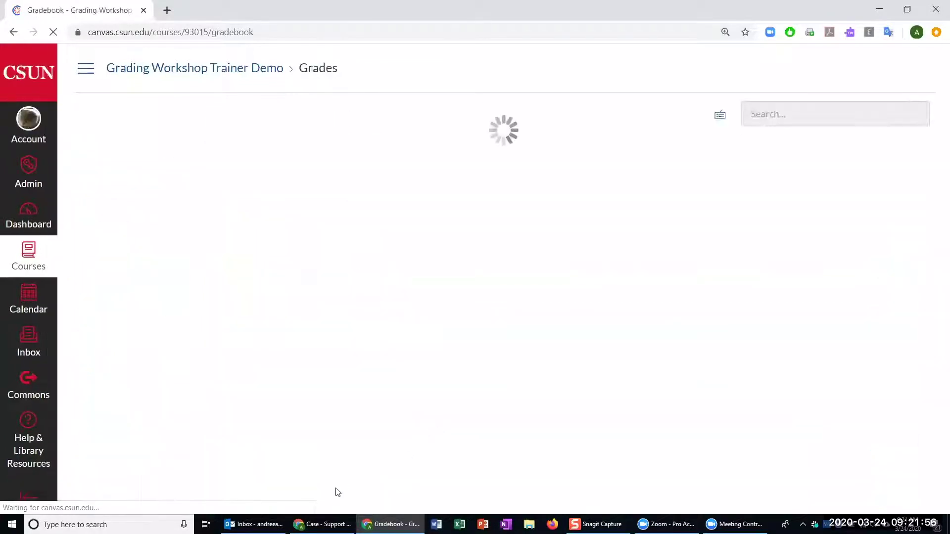
pyautogui.moveTo(314, 508); pyautogui.dragTo(588, 508)
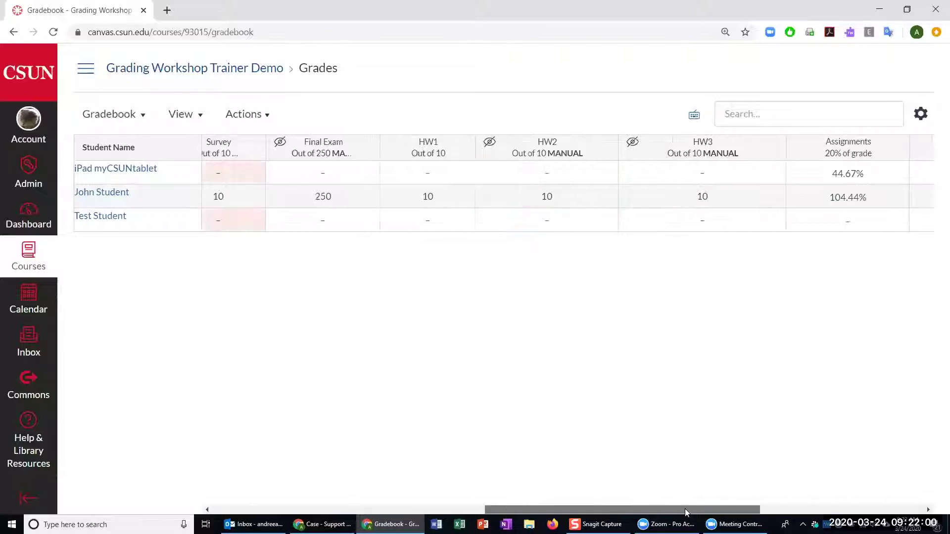
pyautogui.moveTo(686, 512); pyautogui.dragTo(780, 511)
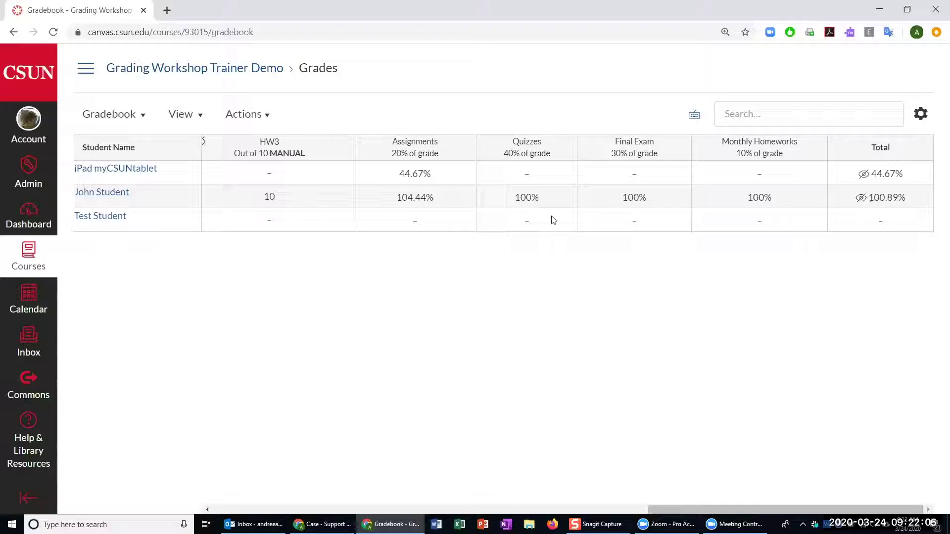
# Compare the individual assignment, quiz and homework scores with the weighted group percentages and the Total.
pyautogui.click(338, 508)
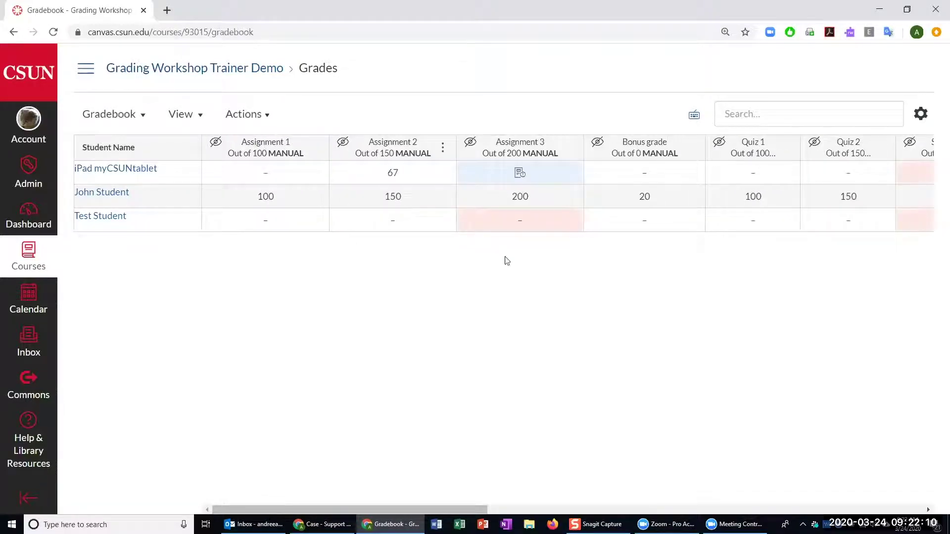
pyautogui.click(526, 510)
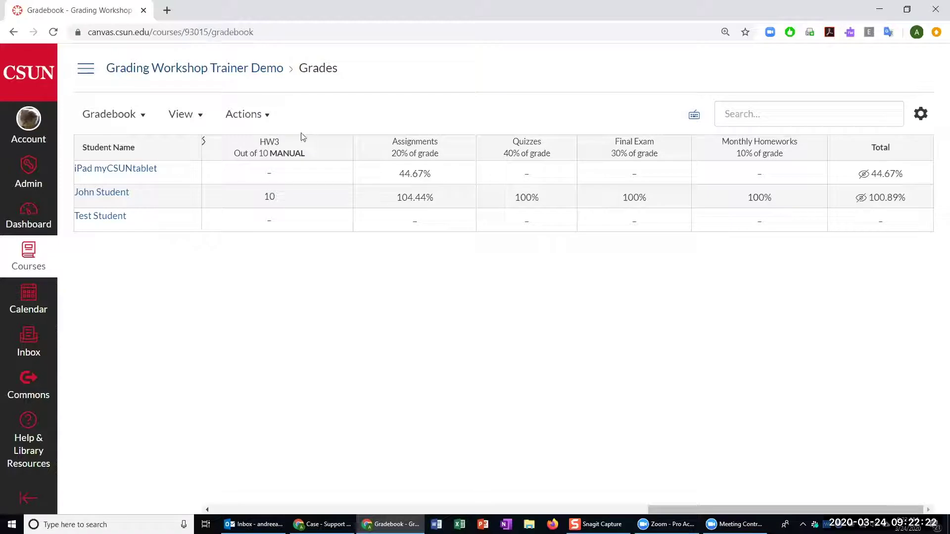
pyautogui.click(299, 511)
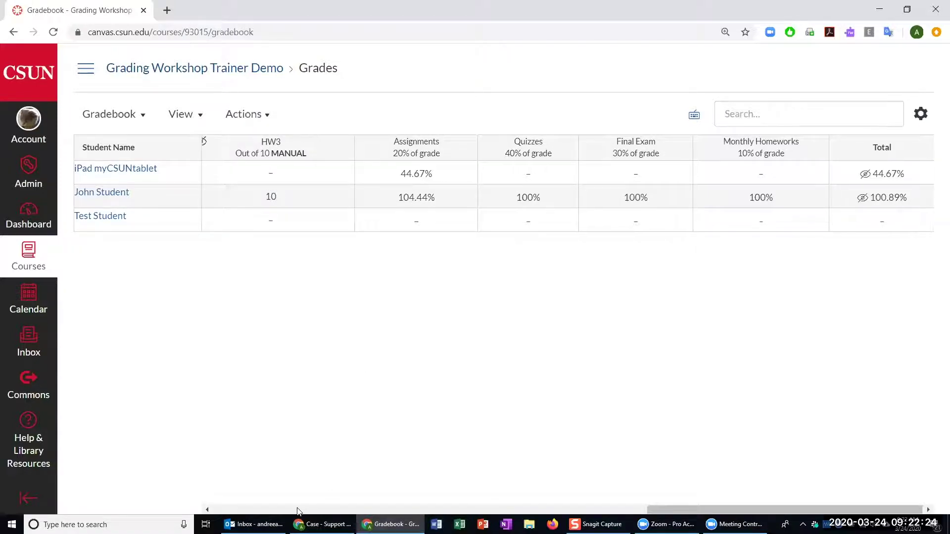
pyautogui.click(562, 515)
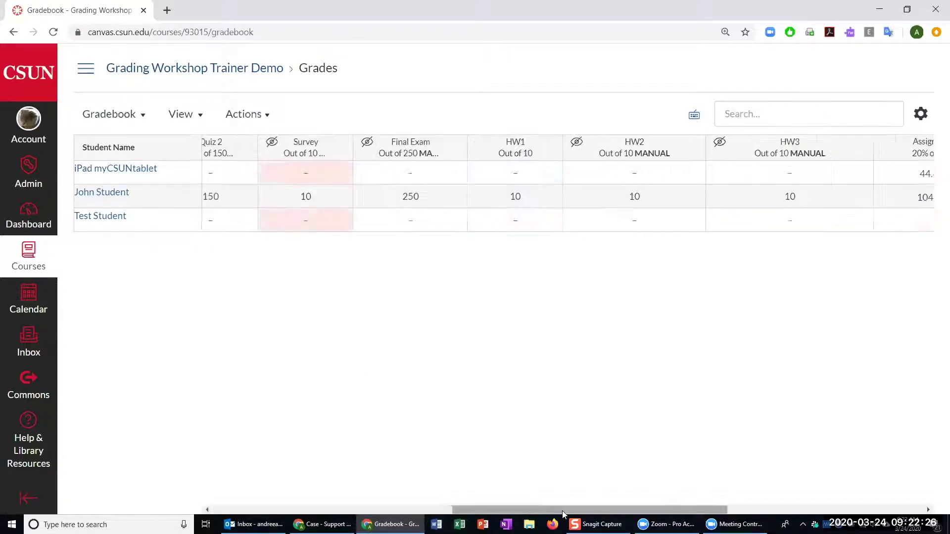
pyautogui.moveTo(563, 510); pyautogui.dragTo(759, 511)
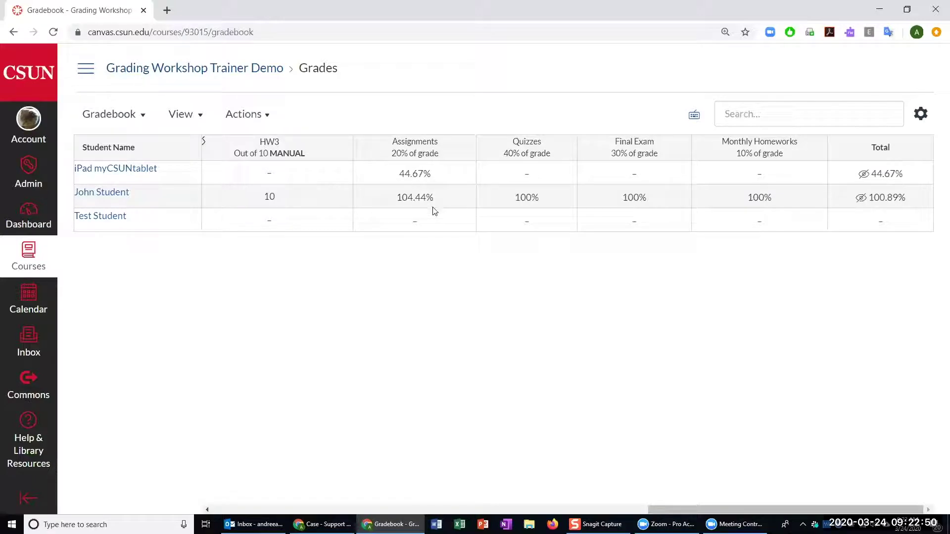
# Show the points behind the fully graded student's Assignments group percentage, and look back at the individual score columns.
pyautogui.click(382, 205)
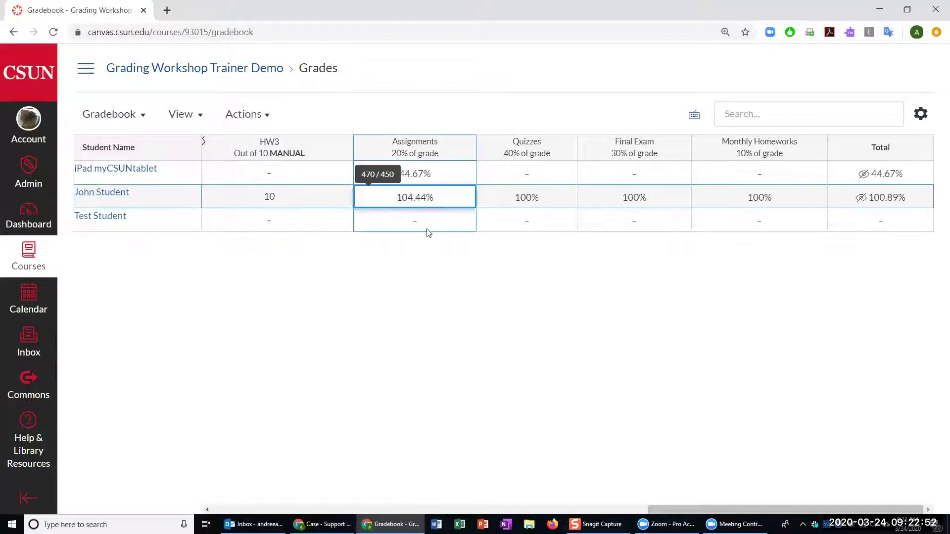
pyautogui.click(481, 284)
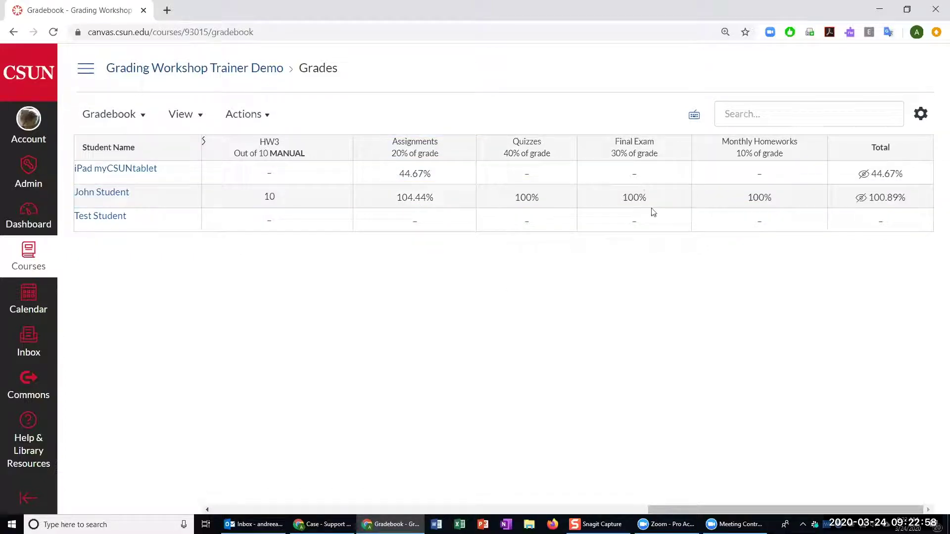
pyautogui.click(380, 510)
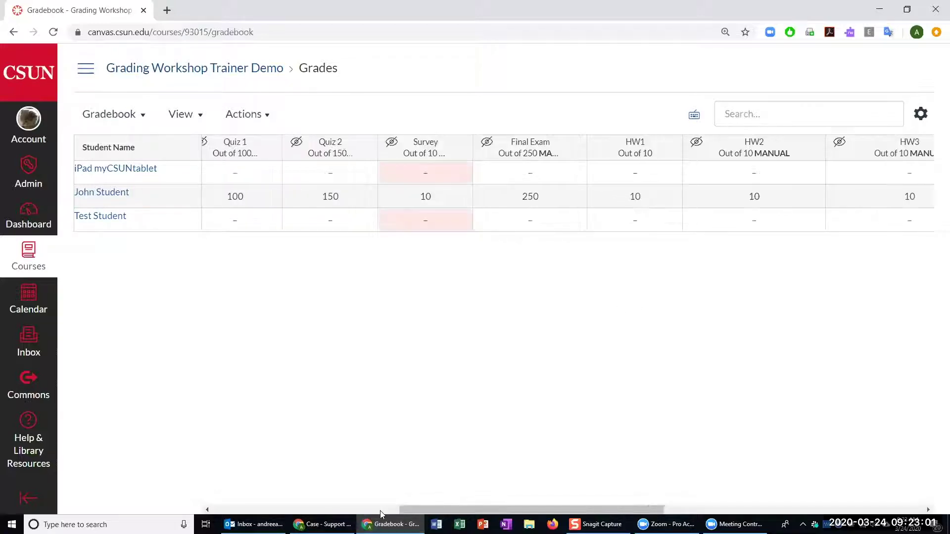
# Return to the course's assignments list and review the items in the weighted Assignments and Quizzes groups.
pyautogui.click(208, 74)
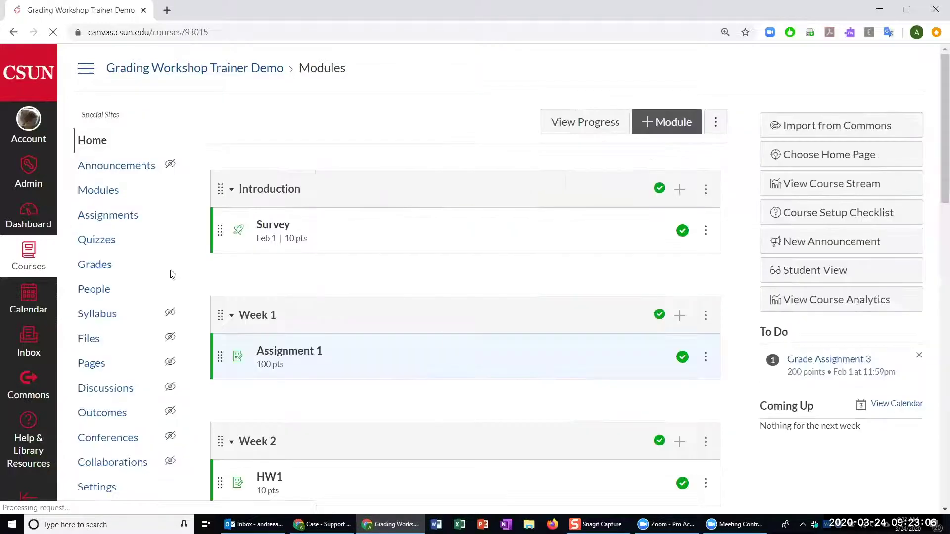
pyautogui.click(108, 215)
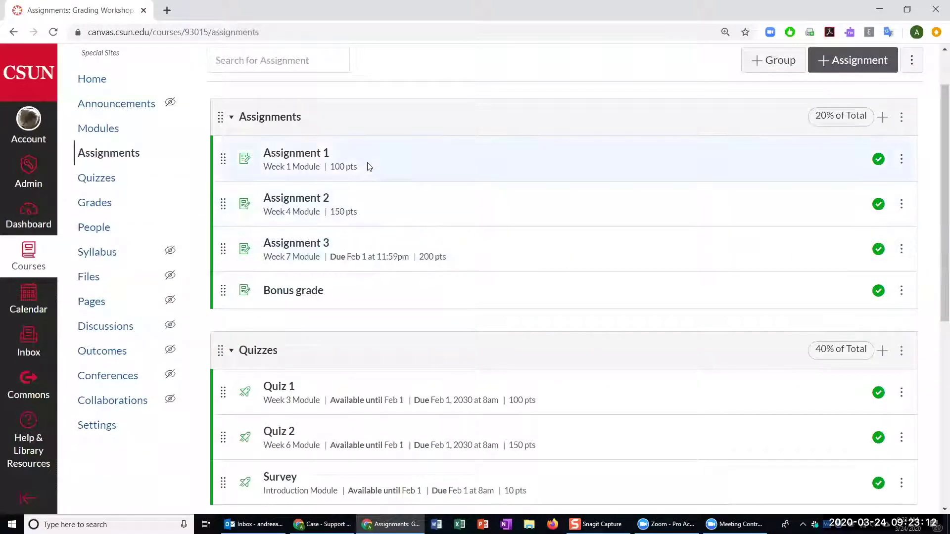
pyautogui.moveTo(481, 267)
pyautogui.mouseDown()
pyautogui.moveTo(422, 259)
pyautogui.moveTo(484, 262)
pyautogui.moveTo(471, 263)
pyautogui.mouseUp()
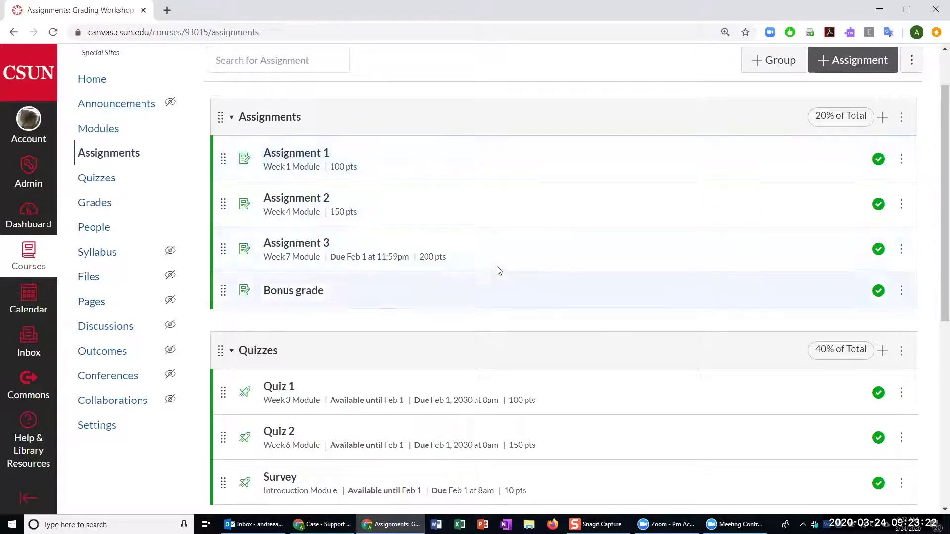
pyautogui.scroll(-1, 492, 258)
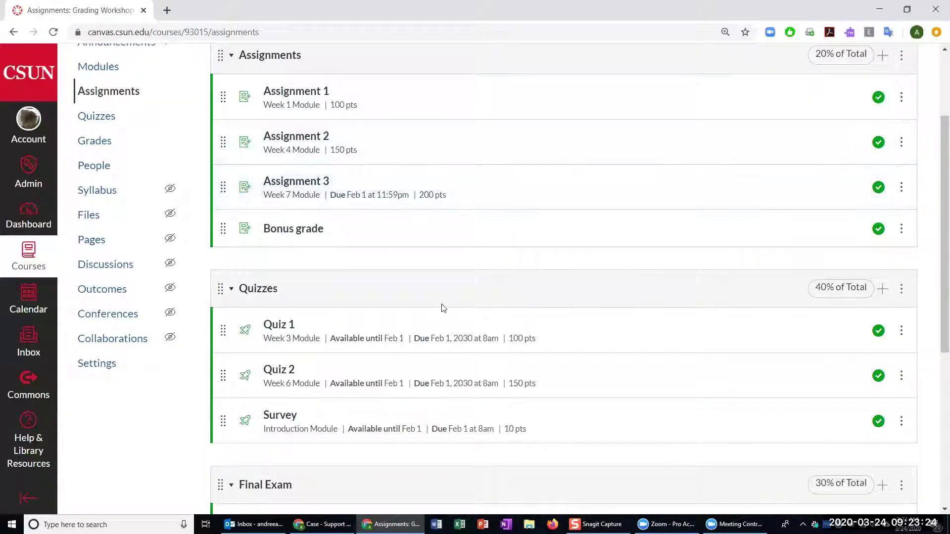
pyautogui.scroll(2, 443, 308)
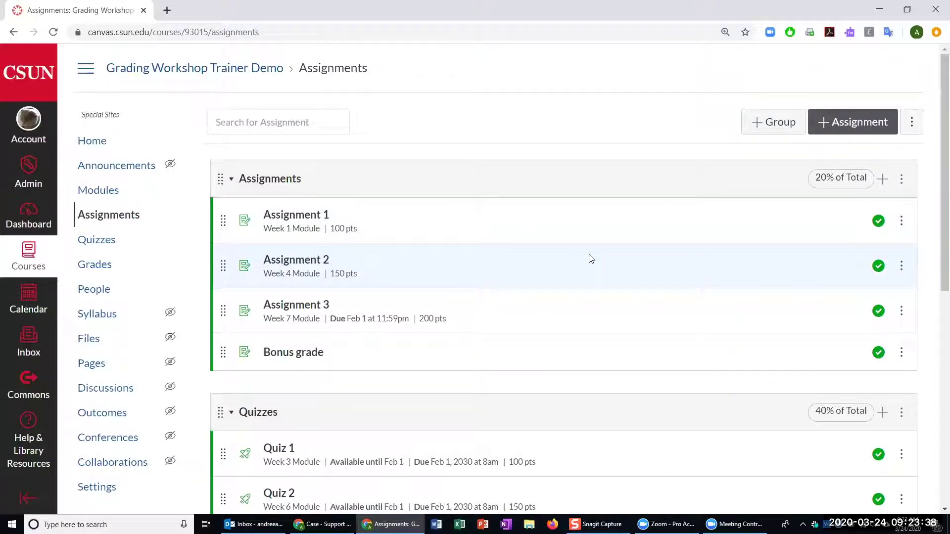
# Open the Monthly Homeworks assignment group for editing.
pyautogui.scroll(-5, 590, 258)
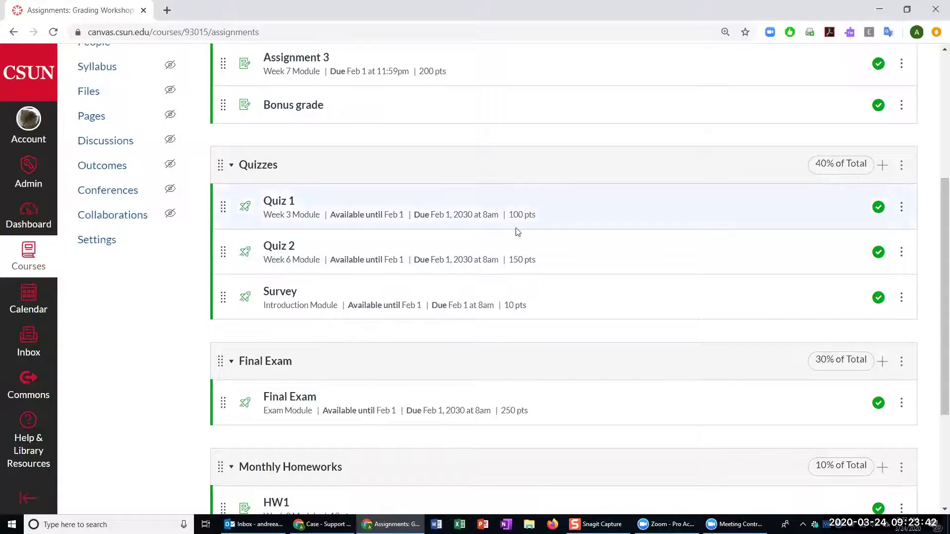
pyautogui.scroll(-2, 519, 232)
pyautogui.scroll(-1, 676, 308)
pyautogui.scroll(4, 653, 295)
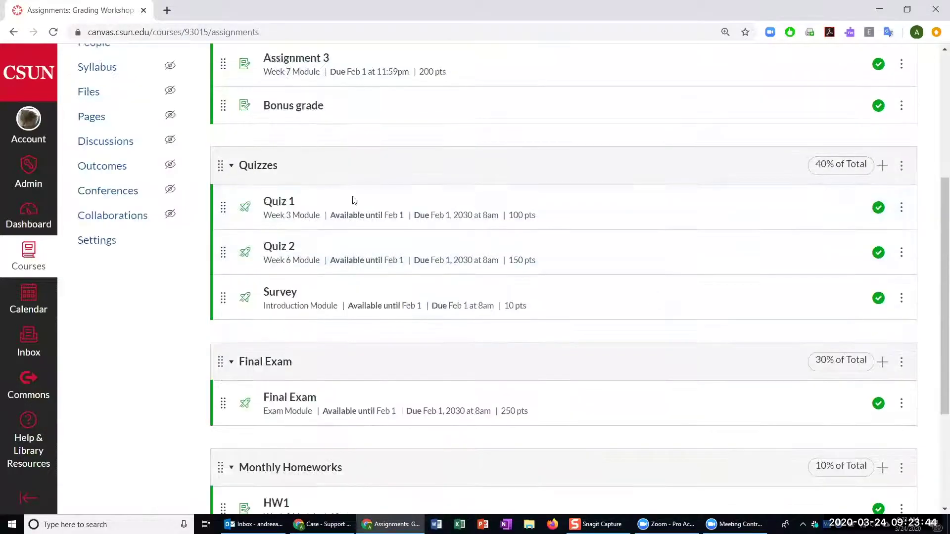
pyautogui.scroll(-4, 596, 300)
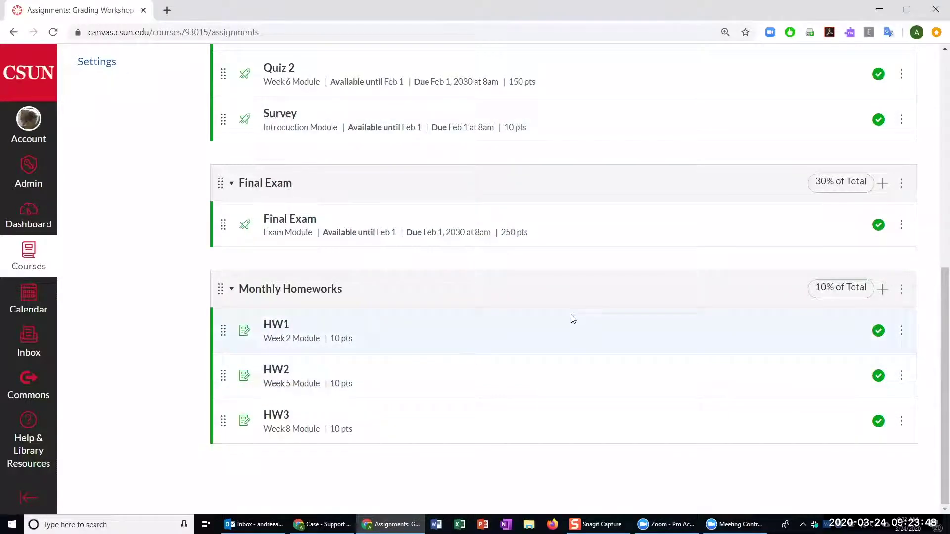
pyautogui.click(902, 297)
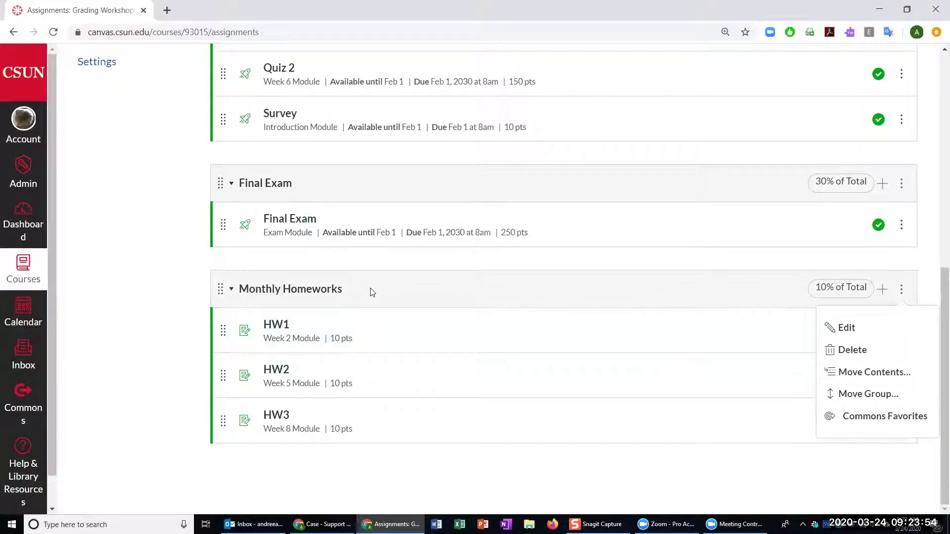
pyautogui.click(510, 300)
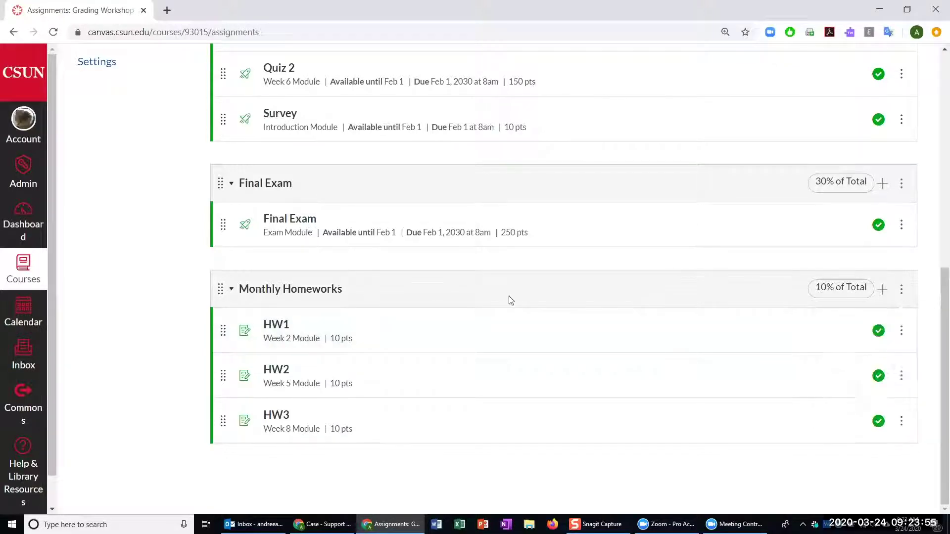
pyautogui.click(902, 293)
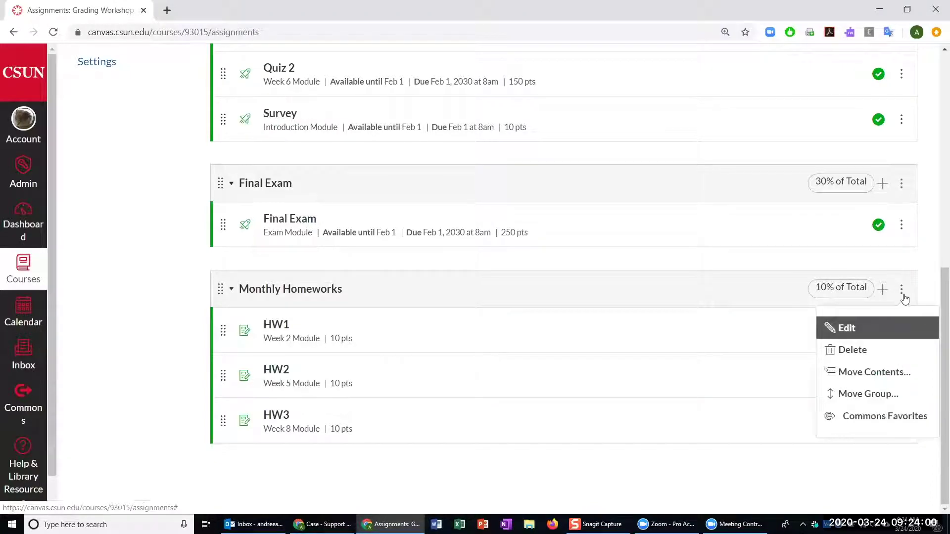
pyautogui.click(875, 328)
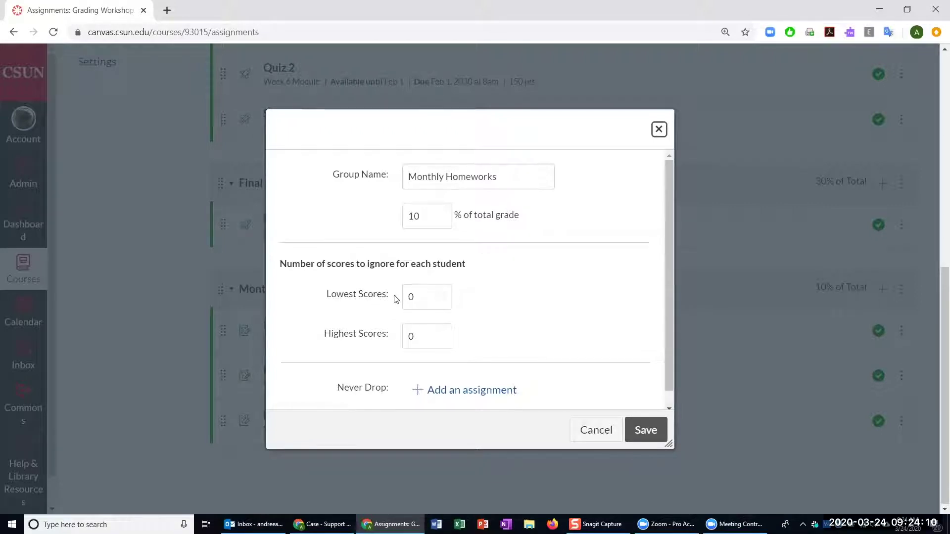
# Set the Monthly Homeworks group to ignore the 1 lowest score for each student.
pyautogui.moveTo(392, 298); pyautogui.dragTo(323, 296)
pyautogui.moveTo(391, 335); pyautogui.dragTo(332, 333)
pyautogui.doubleClick(420, 299)
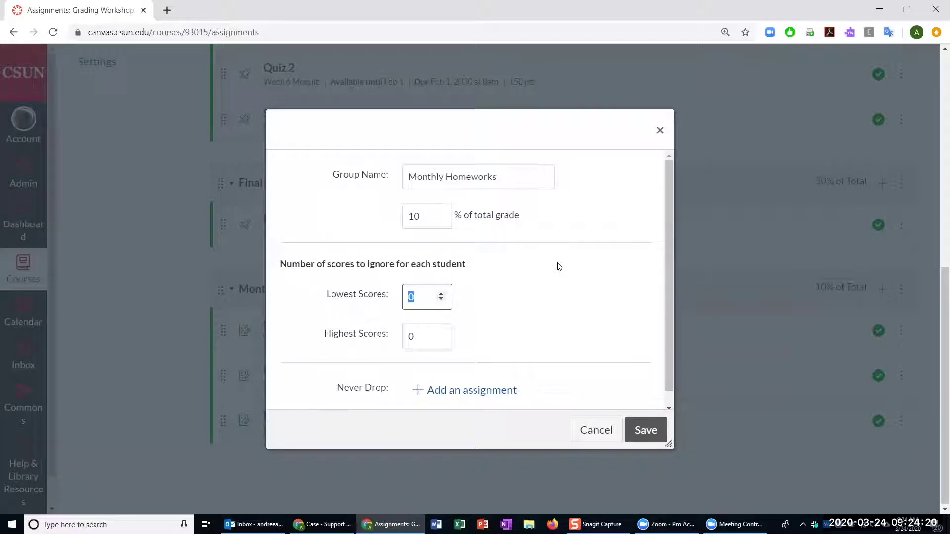
pyautogui.write('1')
pyautogui.click(513, 325)
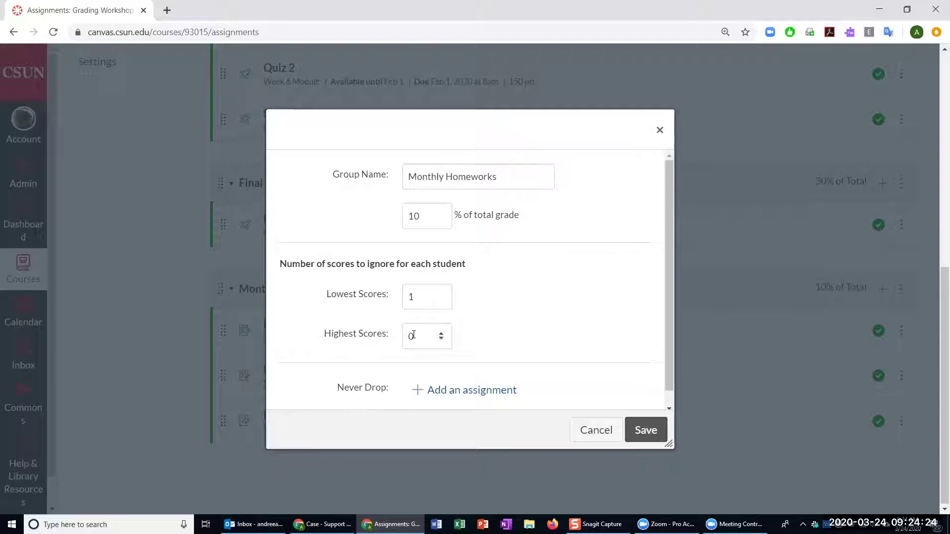
pyautogui.scroll(-1, 413, 373)
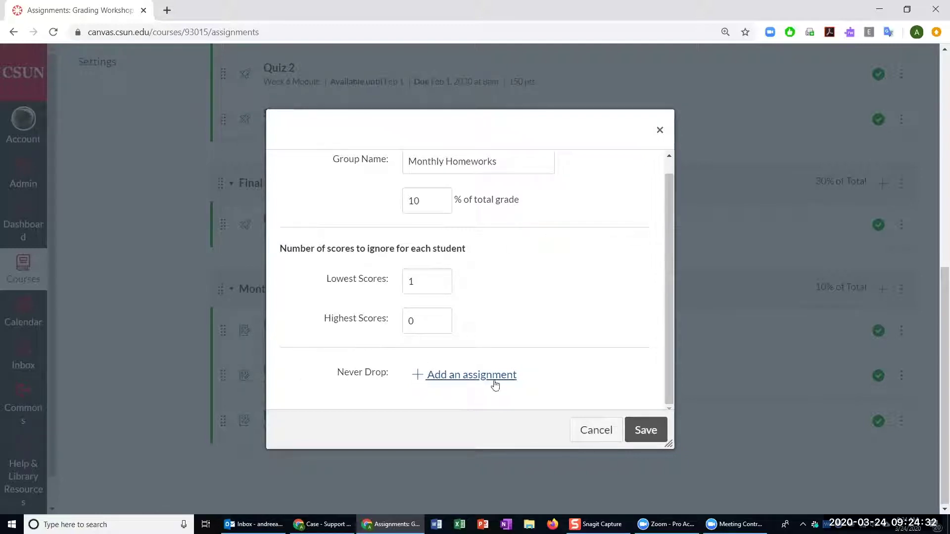
pyautogui.click(468, 380)
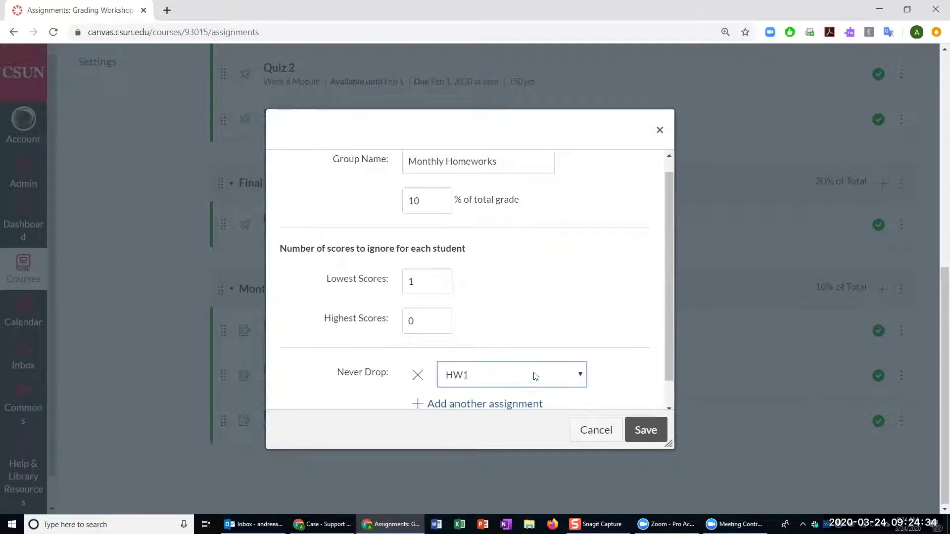
pyautogui.scroll(-1, 545, 366)
pyautogui.click(558, 353)
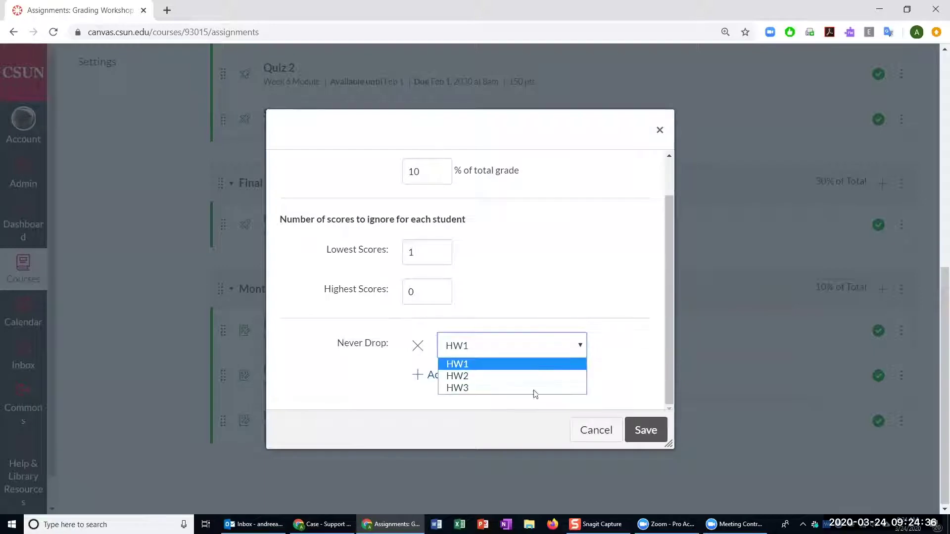
pyautogui.click(452, 361)
pyautogui.click(419, 347)
# Save the changes to the Monthly Homeworks group and open the Quizzes group for editing.
pyautogui.click(644, 430)
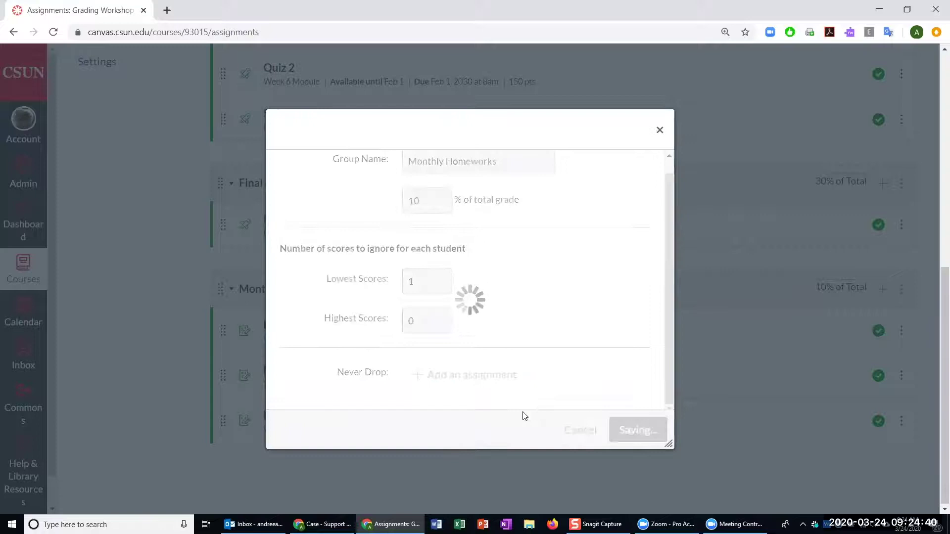
pyautogui.scroll(4, 619, 371)
pyautogui.scroll(1, 622, 371)
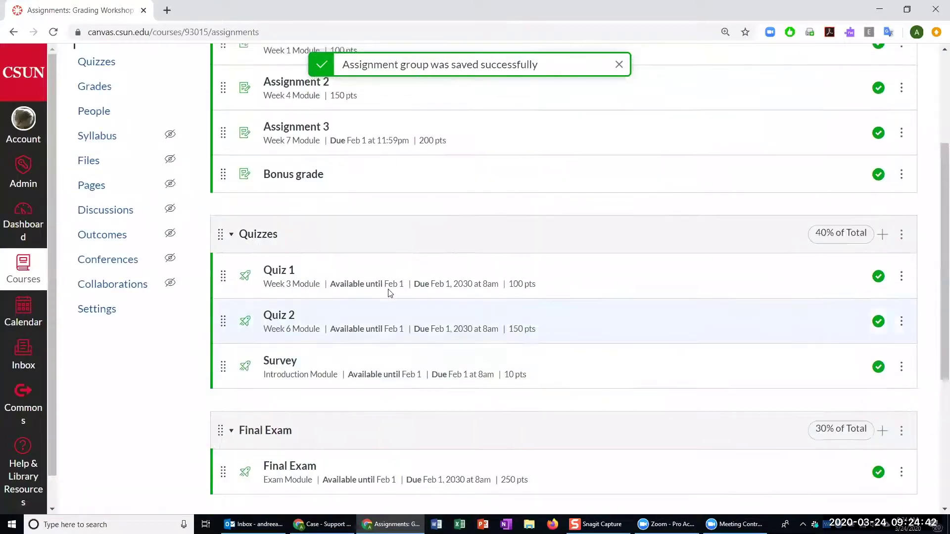
pyautogui.click(901, 235)
pyautogui.click(879, 274)
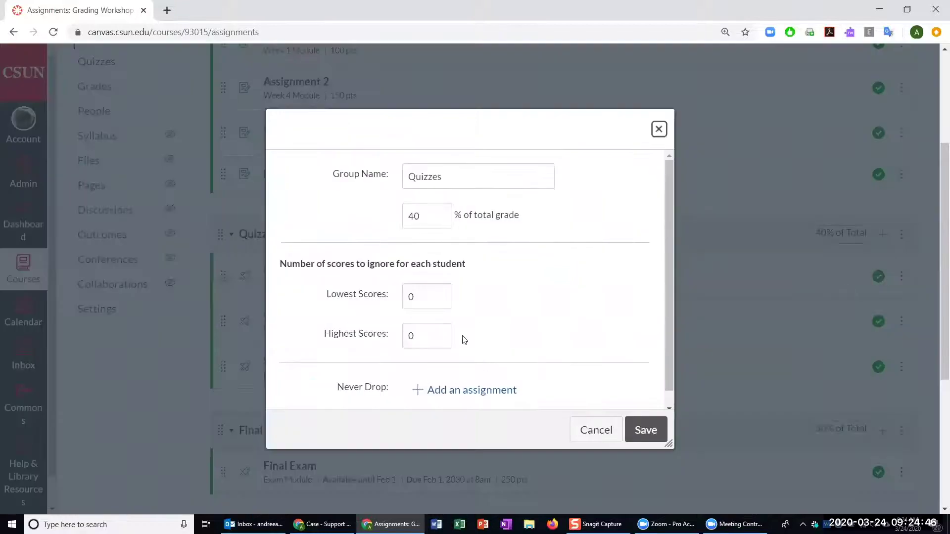
# Set the Quizzes group to ignore the 1 lowest score but never drop the Survey, and save the group.
pyautogui.doubleClick(410, 297)
pyautogui.write('1')
pyautogui.click(434, 393)
pyautogui.scroll(-1, 366, 378)
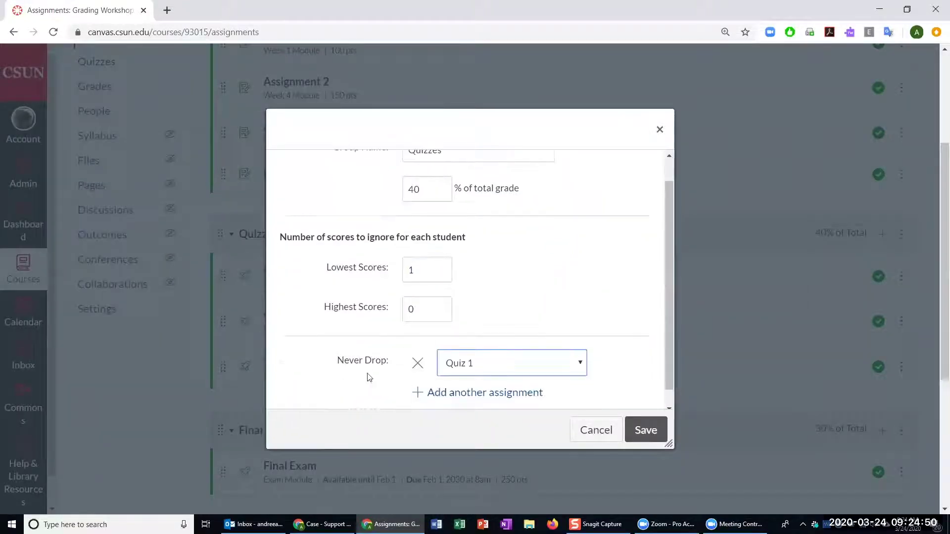
pyautogui.click(582, 354)
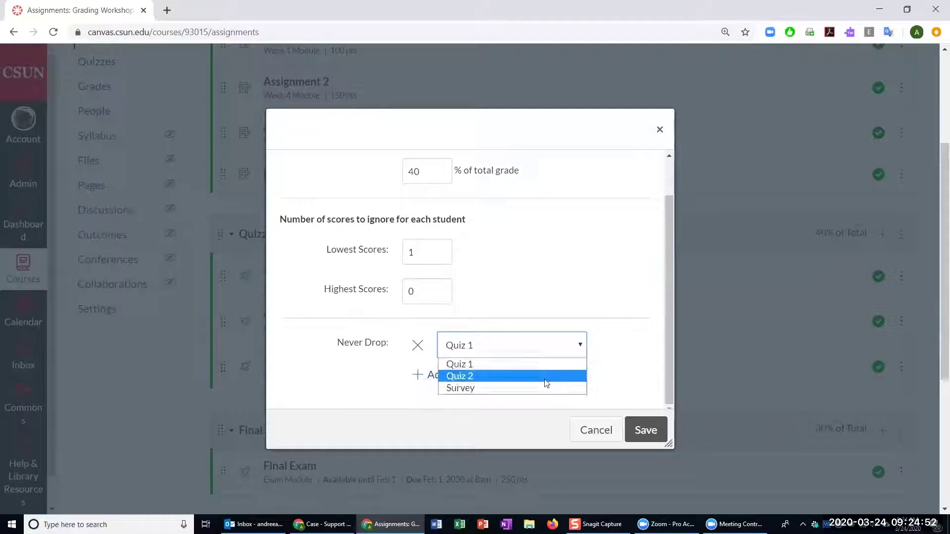
pyautogui.click(541, 388)
pyautogui.click(638, 431)
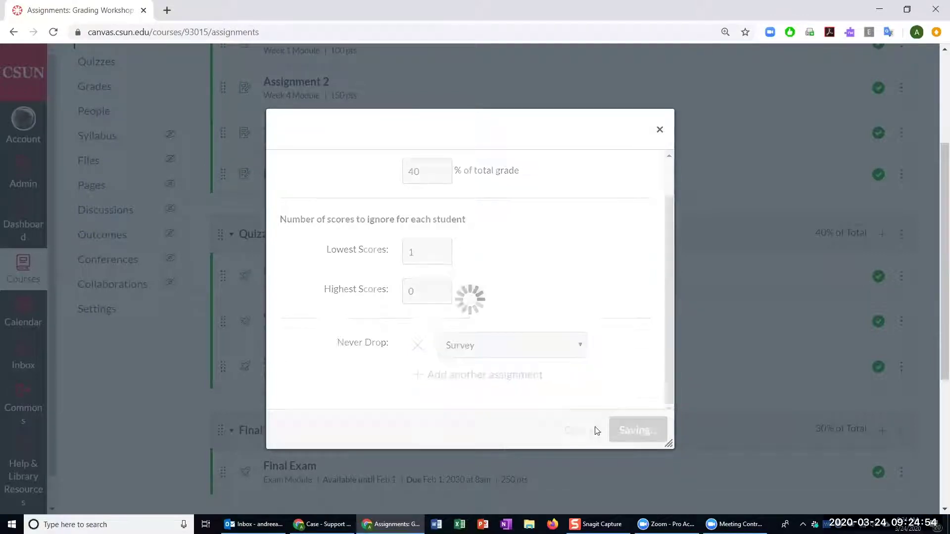
# Open the course gradebook at the homework score columns.
pyautogui.scroll(3, 463, 402)
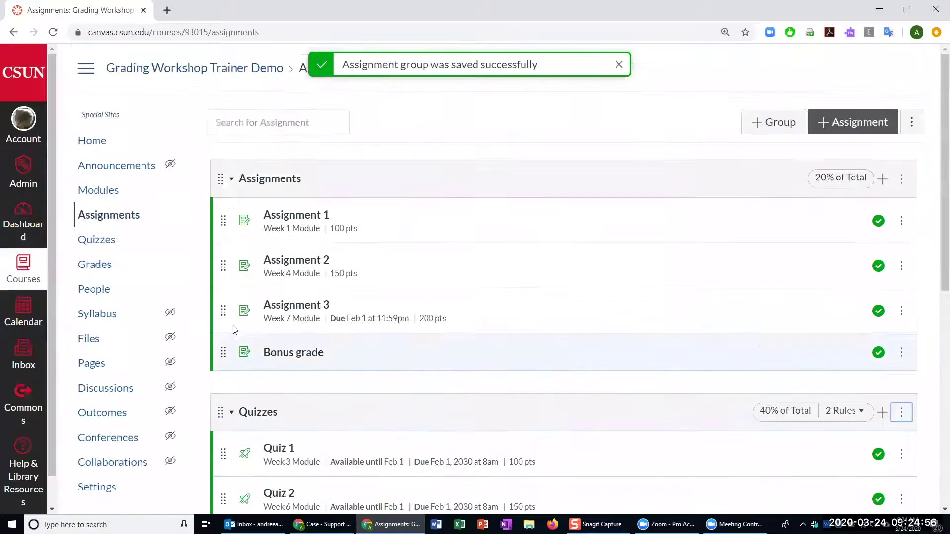
pyautogui.click(95, 264)
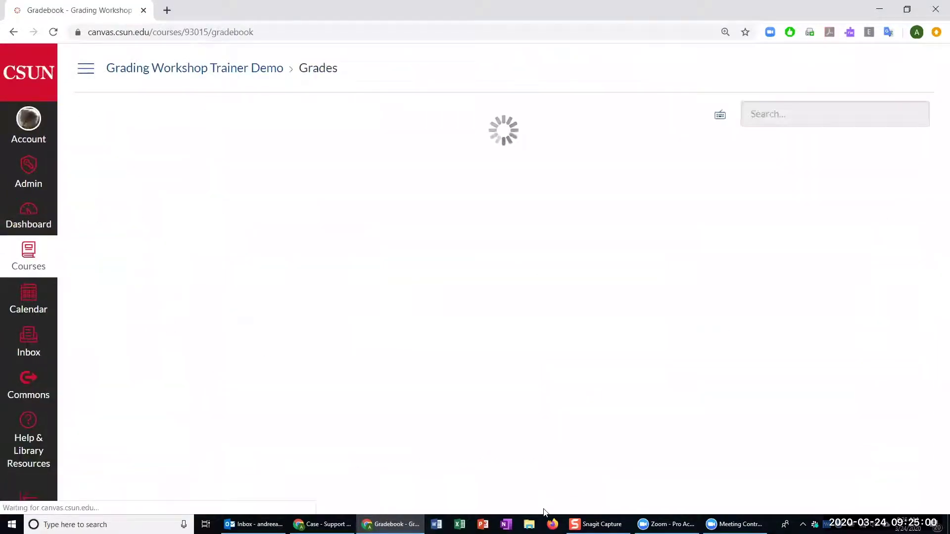
pyautogui.moveTo(492, 510); pyautogui.dragTo(686, 509)
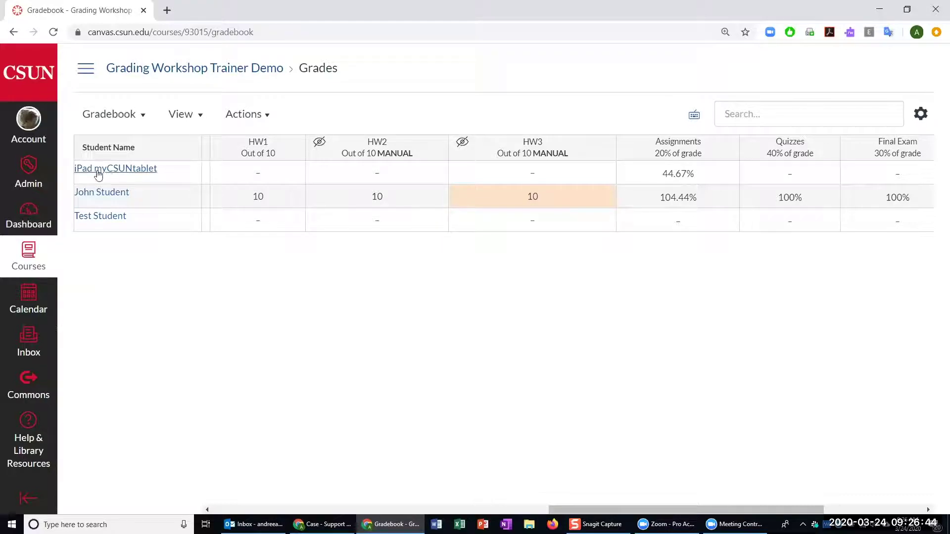
# Give the first listed student 7 for HW1, 5 for HW2 and 9 for HW3.
pyautogui.click(257, 177)
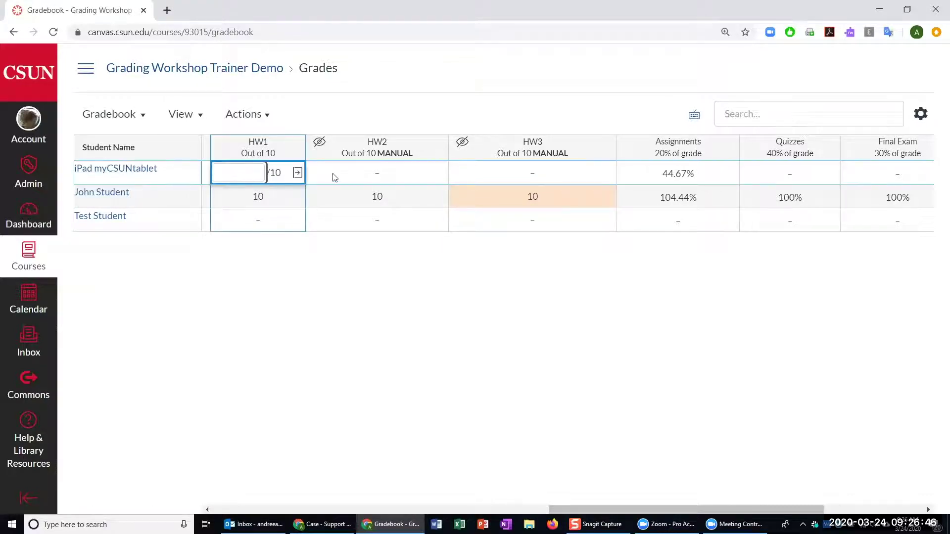
pyautogui.write('2')
pyautogui.press('BackSpace')
pyautogui.write('7')
pyautogui.click(377, 179)
pyautogui.write('5')
pyautogui.click(517, 171)
pyautogui.write('9')
pyautogui.click(495, 328)
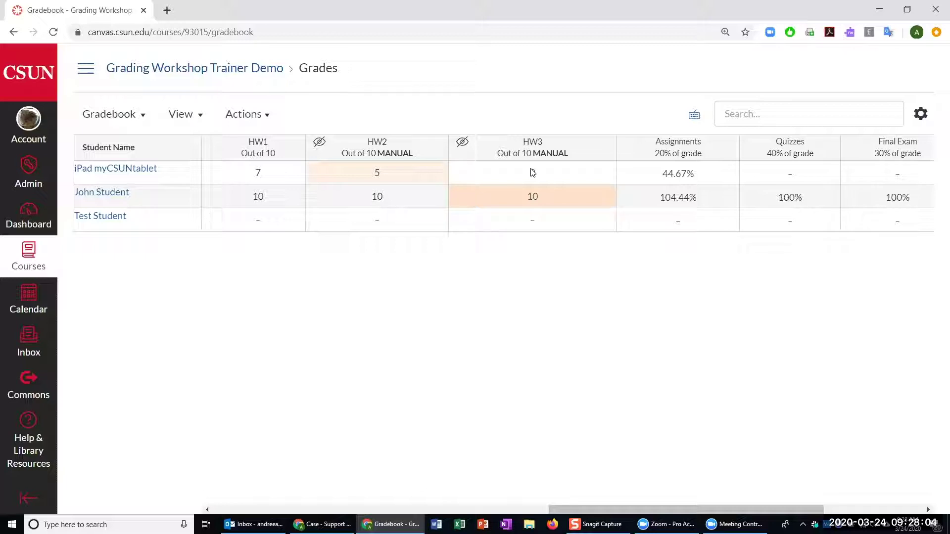
pyautogui.write('9')
pyautogui.press('Return')
# Look over the student's other scores, and return to the assignments list to review each group's weight and rules.
pyautogui.click(546, 508)
pyautogui.moveTo(531, 509); pyautogui.dragTo(551, 506)
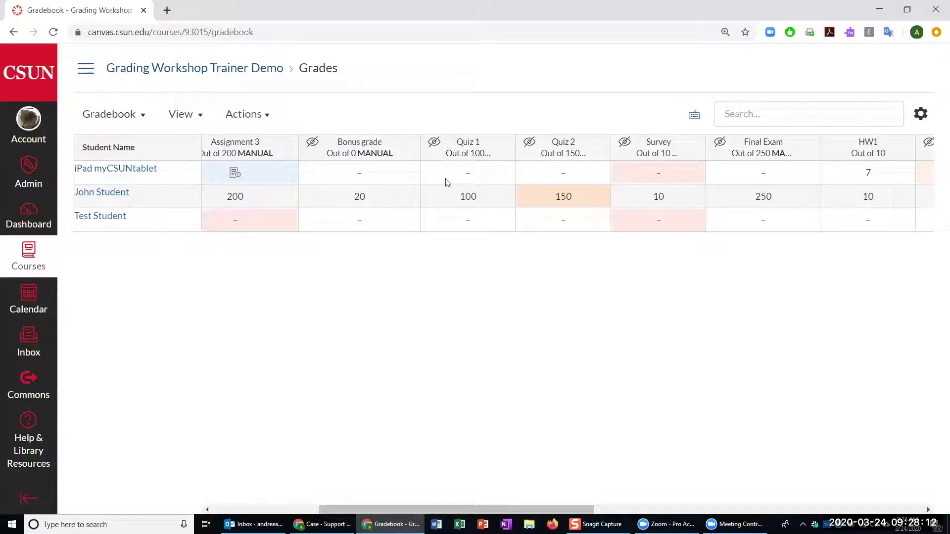
pyautogui.click(314, 512)
pyautogui.click(231, 70)
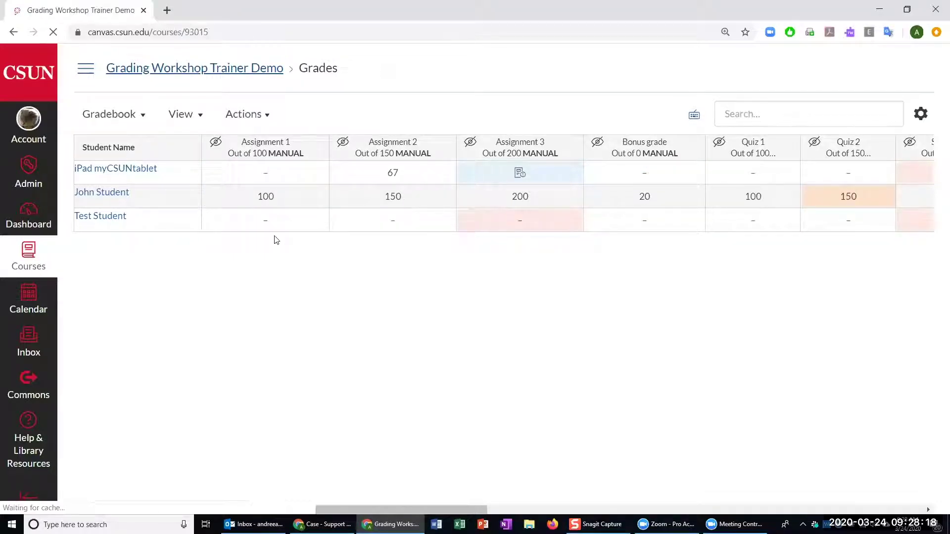
pyautogui.click(120, 217)
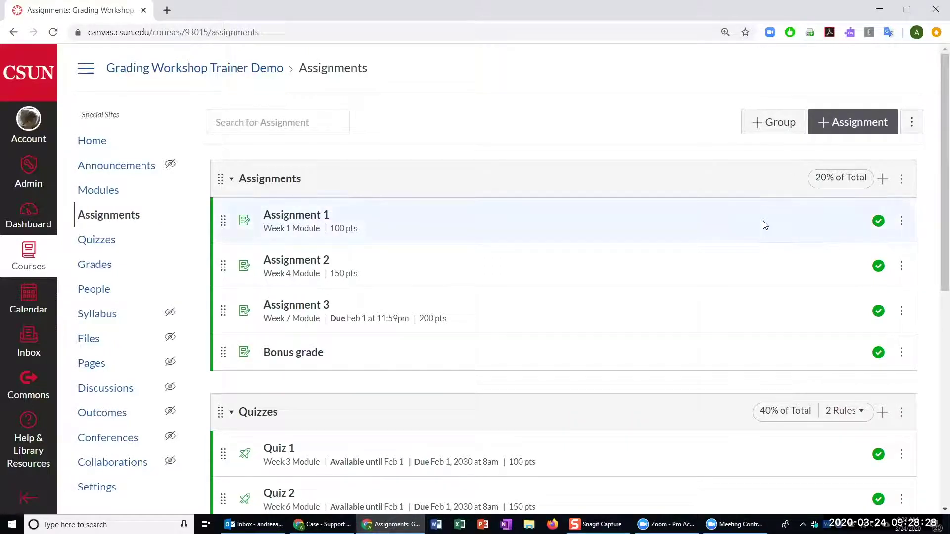
pyautogui.scroll(-8, 764, 223)
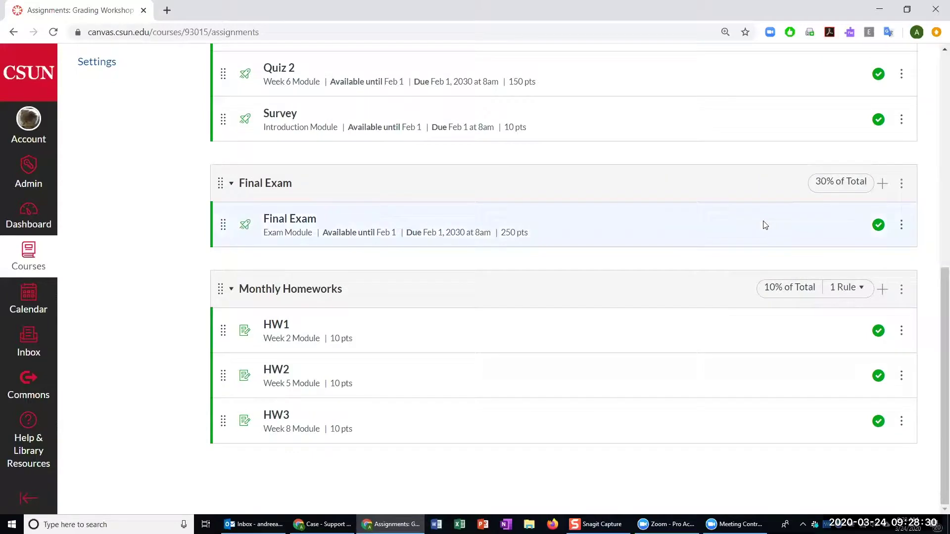
pyautogui.scroll(4, 765, 224)
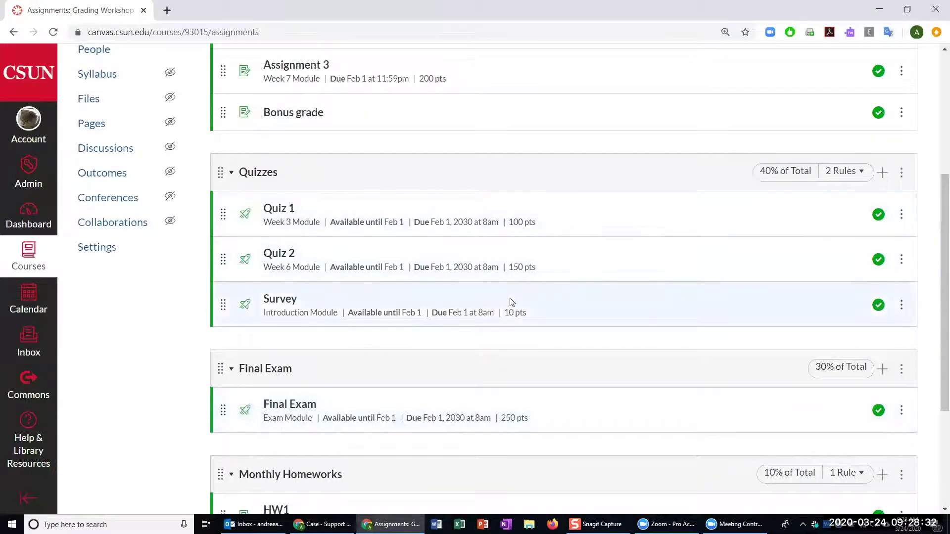
pyautogui.scroll(5, 511, 299)
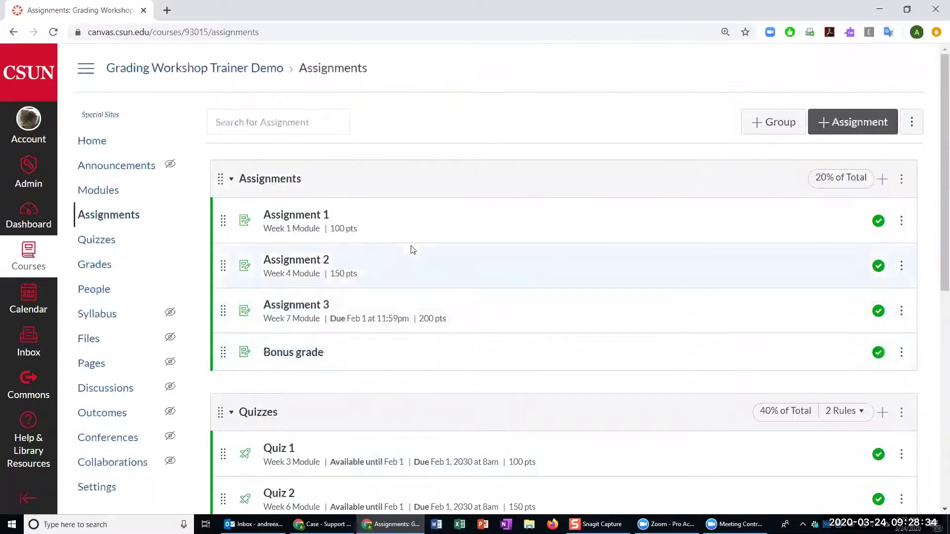
# Reopen the gradebook and compare the first student's homework scores with the assignment, quiz and exam columns.
pyautogui.click(100, 266)
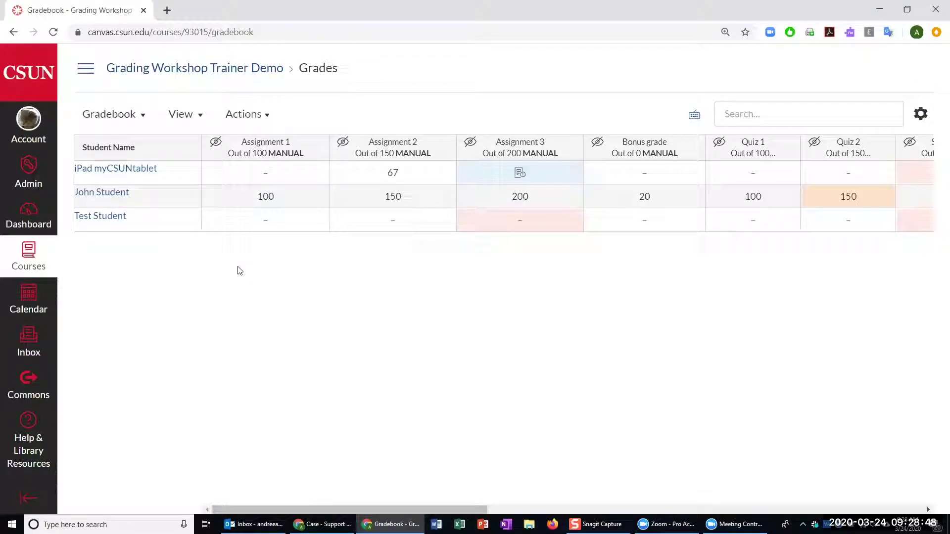
pyautogui.click(522, 510)
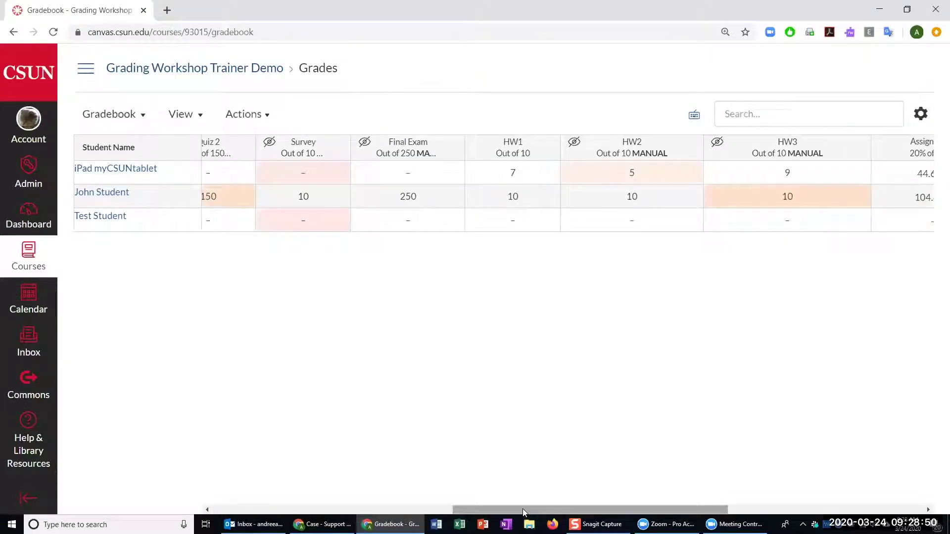
pyautogui.moveTo(522, 509); pyautogui.dragTo(437, 504)
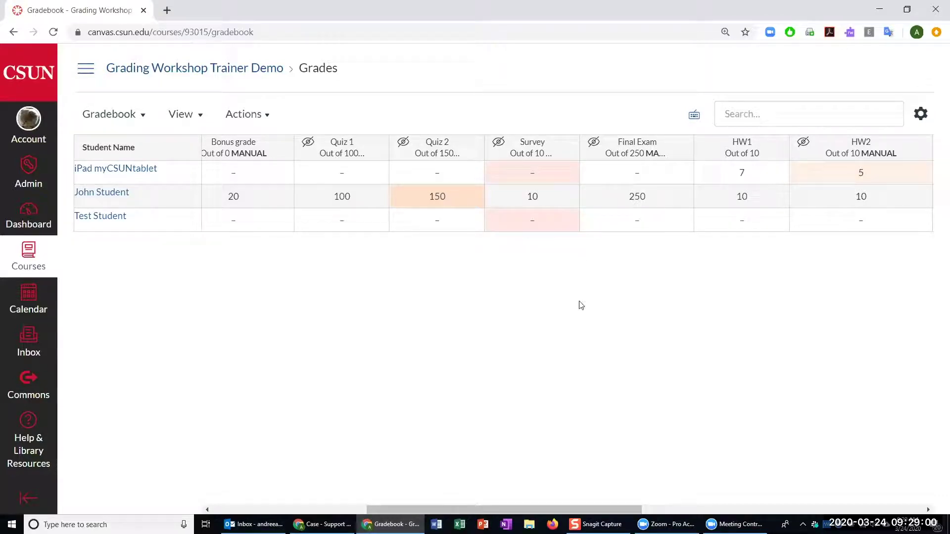
pyautogui.moveTo(366, 512); pyautogui.dragTo(458, 509)
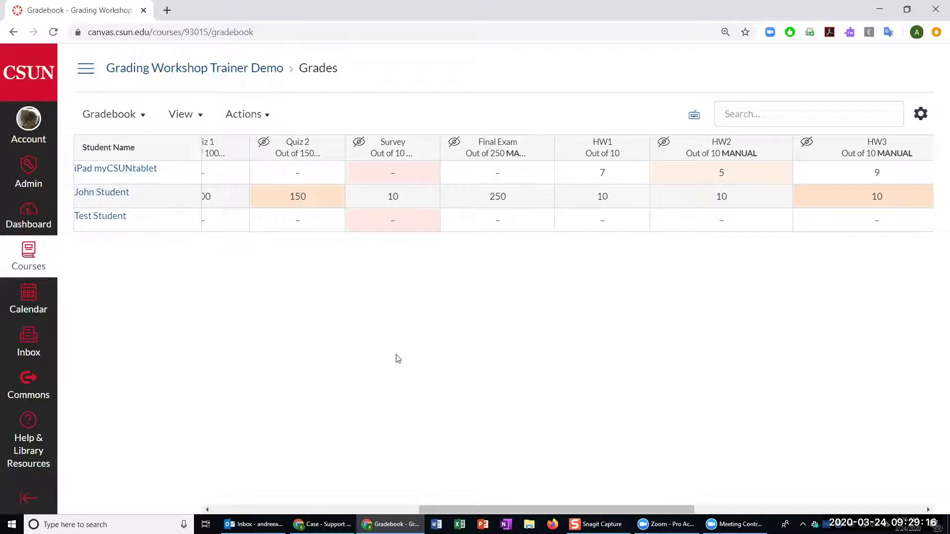
pyautogui.click(392, 510)
pyautogui.moveTo(392, 510); pyautogui.dragTo(421, 510)
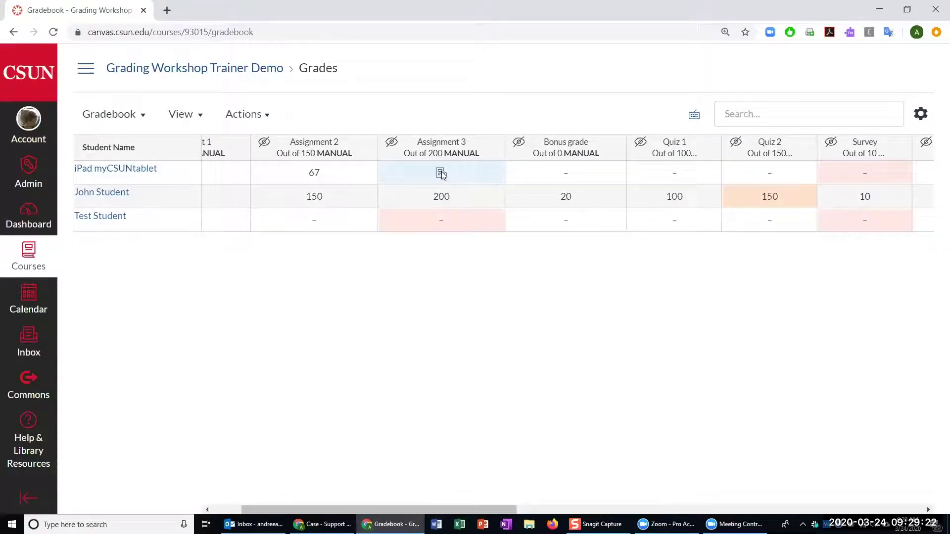
pyautogui.click(578, 509)
pyautogui.moveTo(558, 510); pyautogui.dragTo(507, 510)
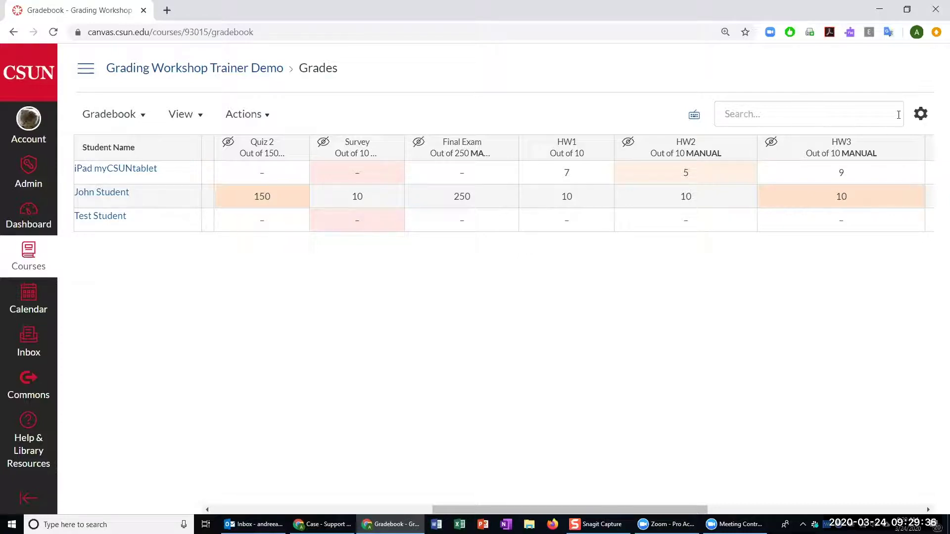
# Set the gradebook's late policy to automatically apply a grade of 0% for missing submissions, and save the settings.
pyautogui.click(920, 114)
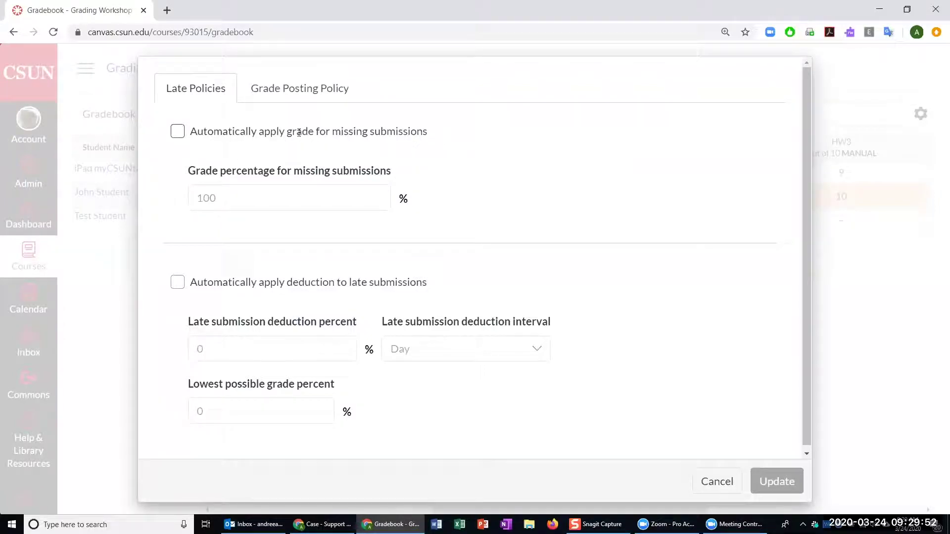
pyautogui.click(177, 133)
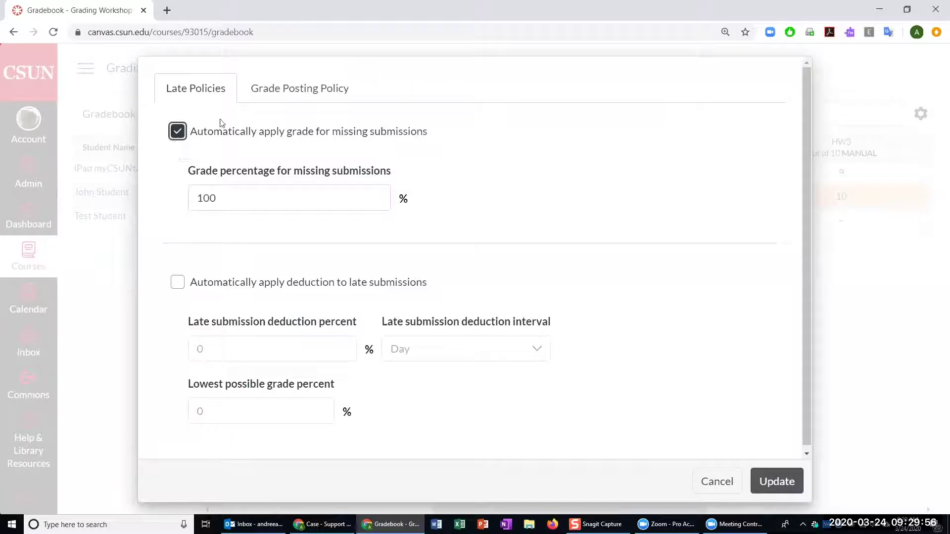
pyautogui.moveTo(235, 202); pyautogui.dragTo(162, 204)
pyautogui.write('0')
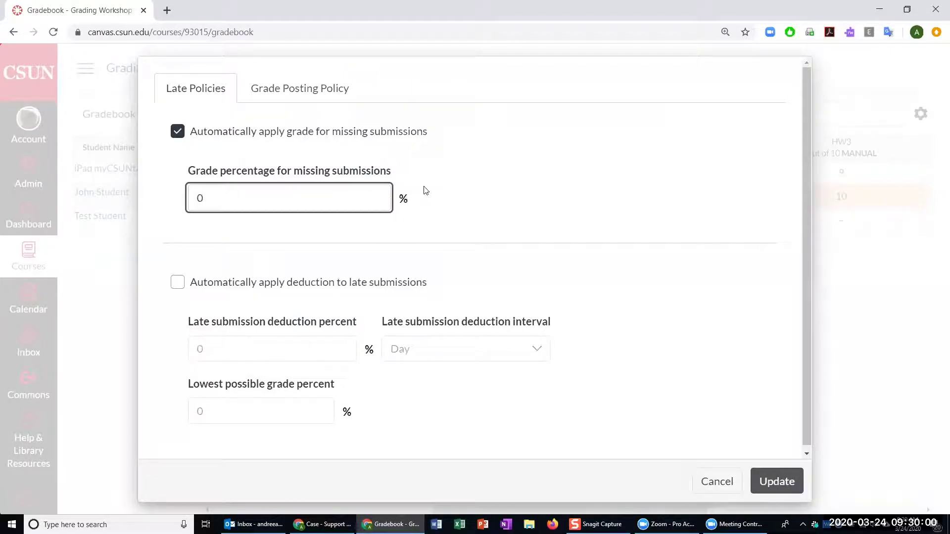
pyautogui.click(777, 482)
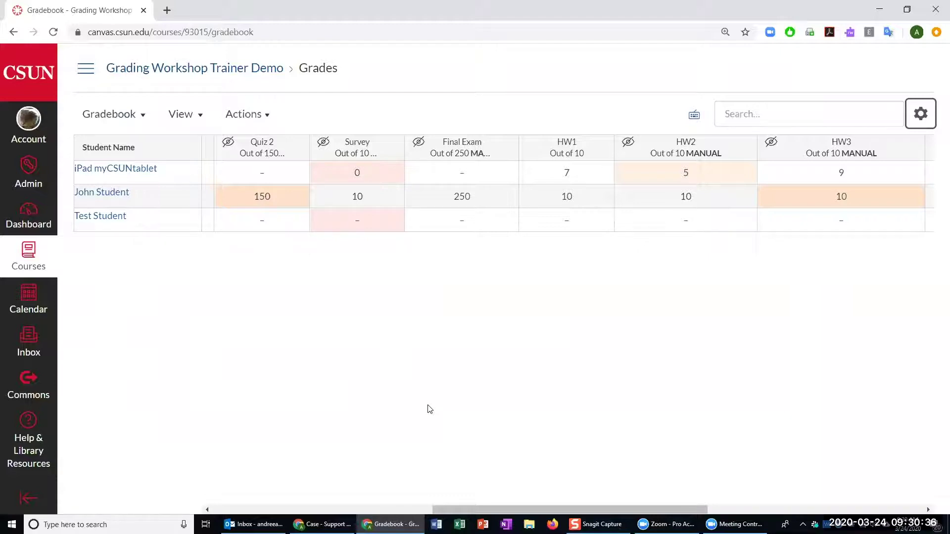
# Reload the gradebook and examine how the missing-submission policy affects each student's assignment, quiz, survey and homework scores.
pyautogui.press('F5')
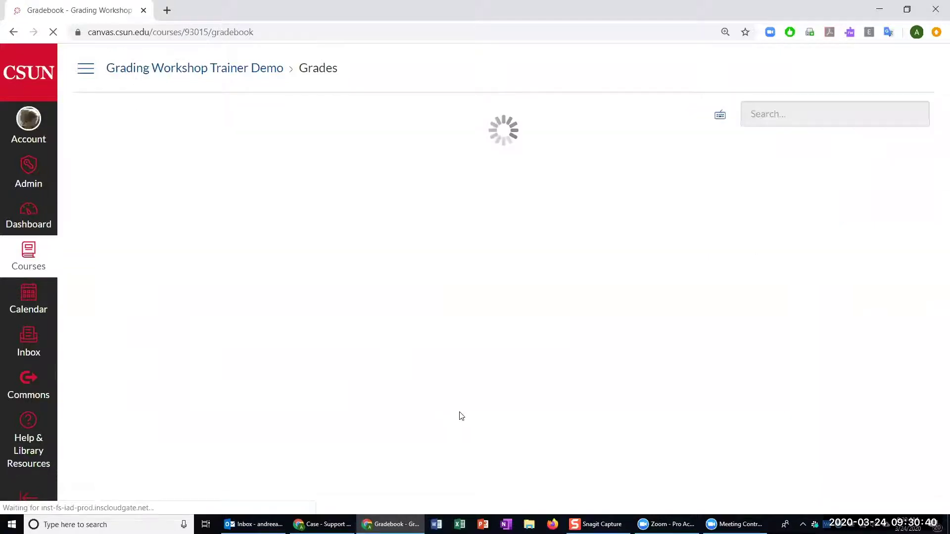
pyautogui.click(551, 510)
pyautogui.moveTo(532, 508); pyautogui.dragTo(398, 499)
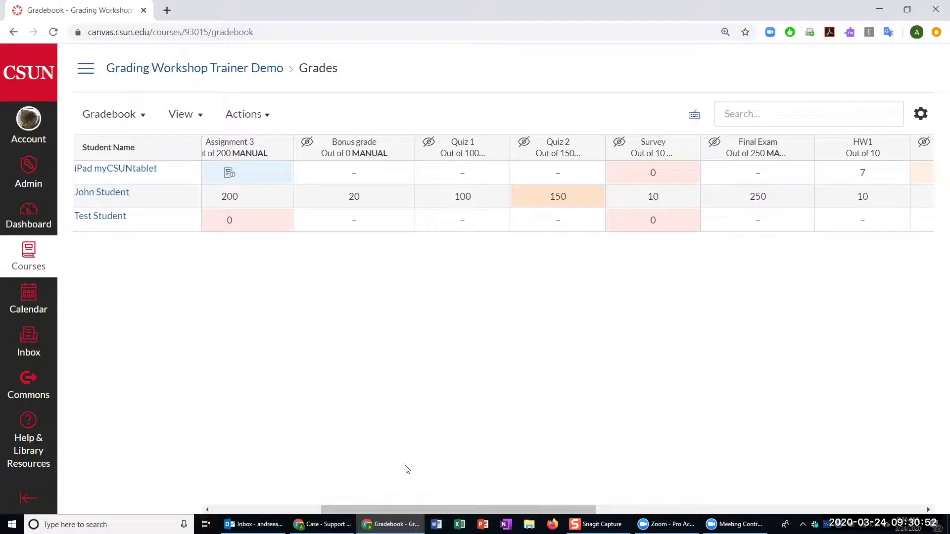
pyautogui.moveTo(423, 509); pyautogui.dragTo(475, 510)
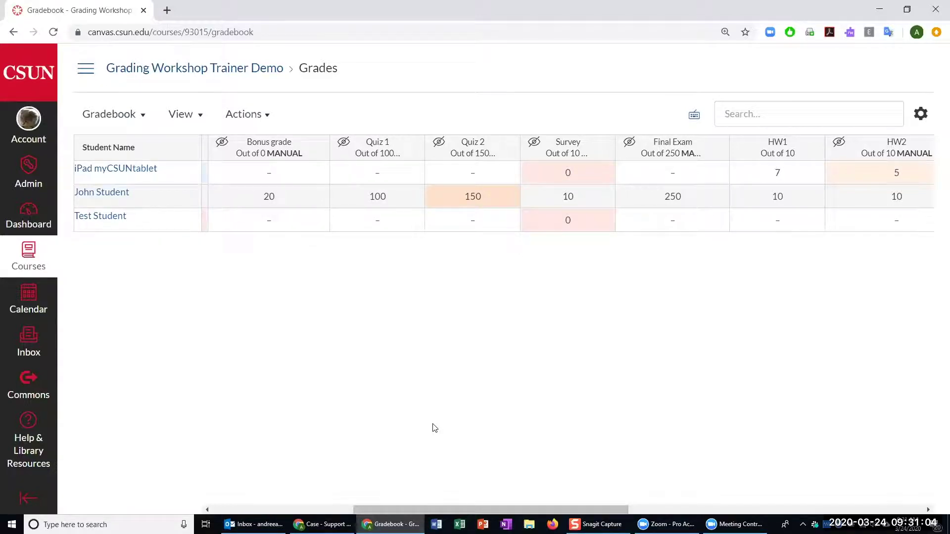
pyautogui.moveTo(446, 510); pyautogui.dragTo(509, 510)
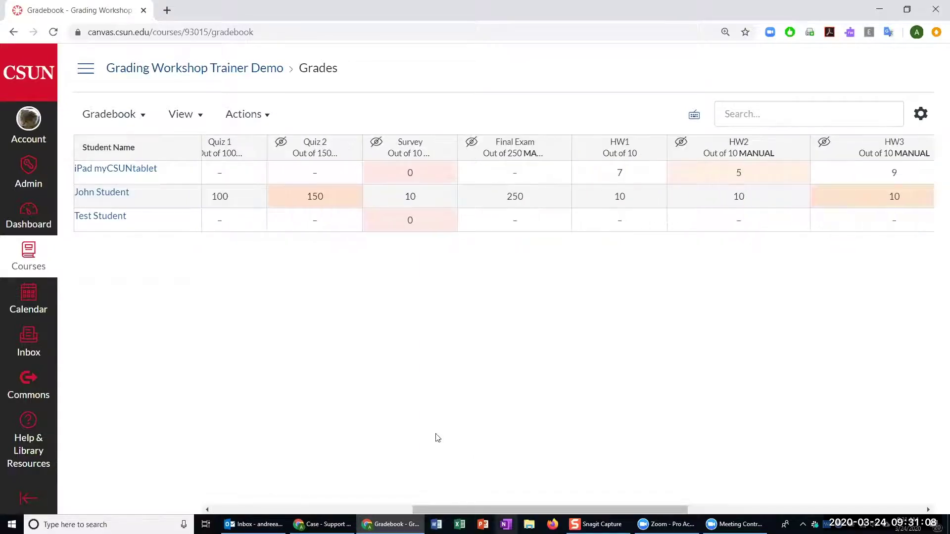
pyautogui.moveTo(159, 169); pyautogui.dragTo(76, 169)
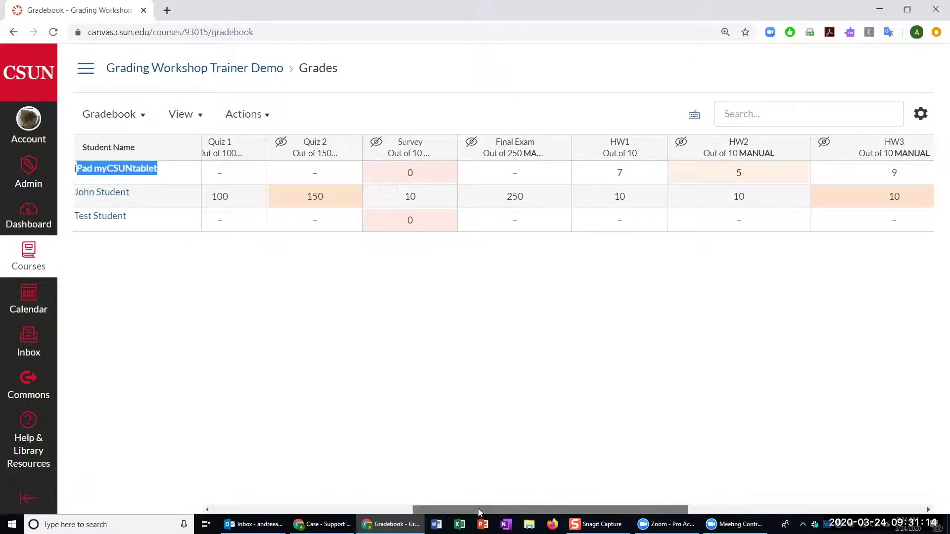
pyautogui.moveTo(478, 509); pyautogui.dragTo(683, 510)
pyautogui.click(379, 510)
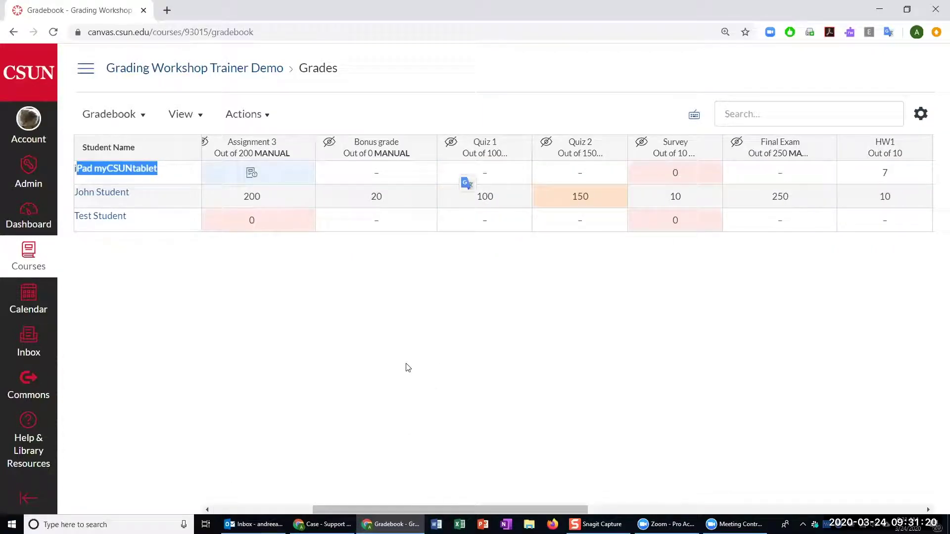
pyautogui.moveTo(399, 507); pyautogui.dragTo(211, 493)
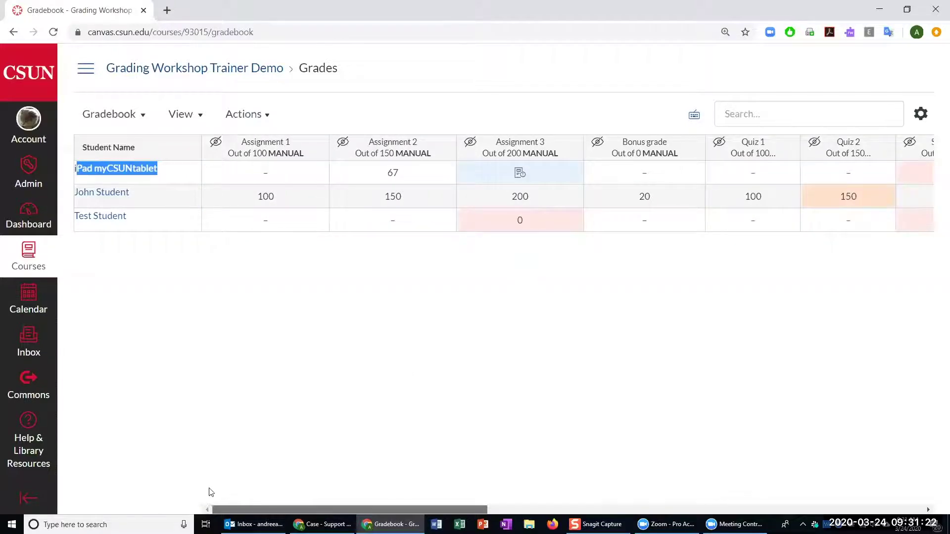
pyautogui.moveTo(389, 509)
pyautogui.mouseDown()
pyautogui.moveTo(825, 510)
pyautogui.moveTo(396, 516)
pyautogui.mouseUp()
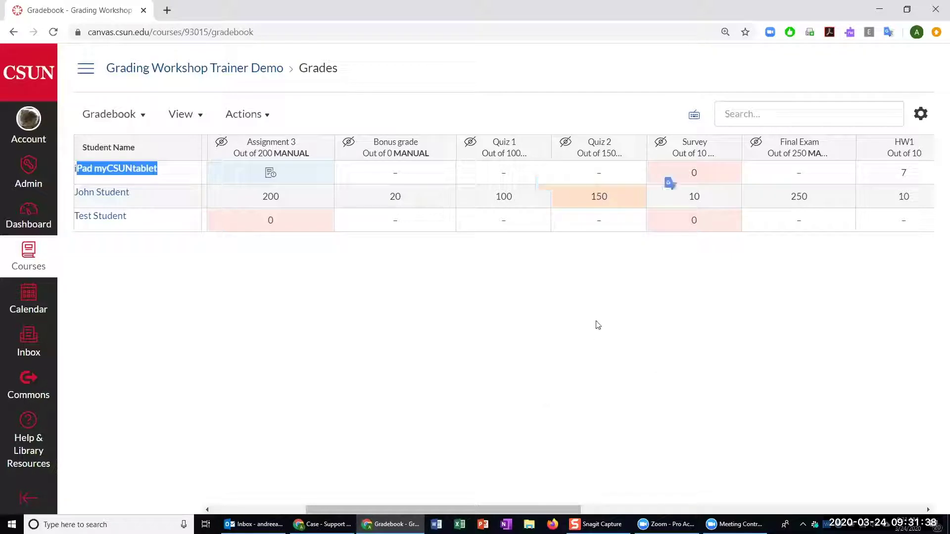
pyautogui.click(641, 104)
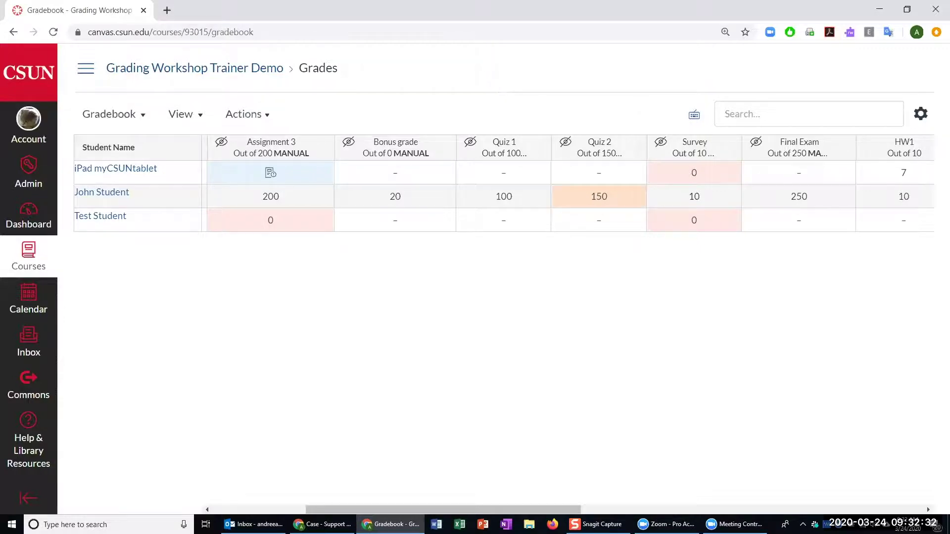
pyautogui.click(625, 508)
pyautogui.moveTo(526, 500); pyautogui.dragTo(290, 462)
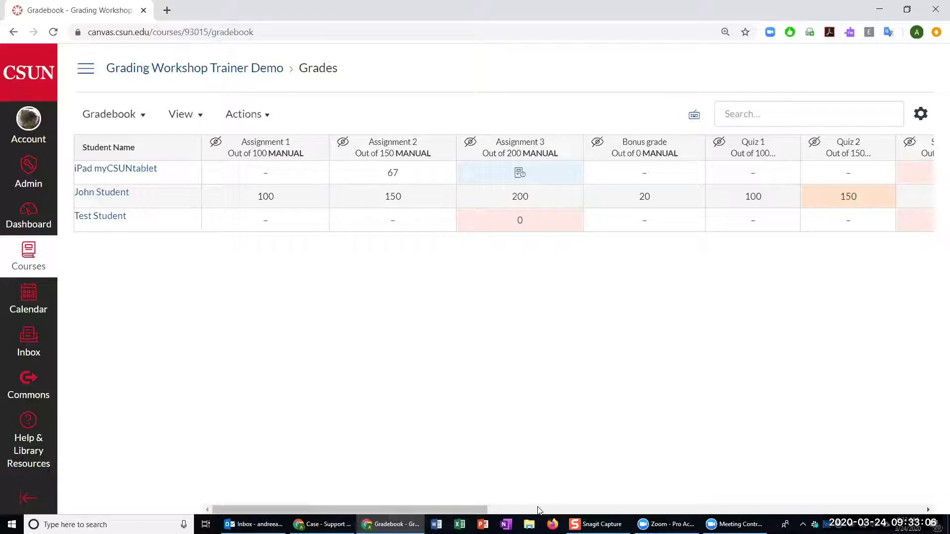
pyautogui.hscroll(1, 457, 508)
pyautogui.hscroll(-1, 438, 506)
pyautogui.moveTo(441, 510); pyautogui.dragTo(424, 499)
# Enable automatic deductions for late submissions in the gradebook's late policies, at 10% per day.
pyautogui.click(923, 118)
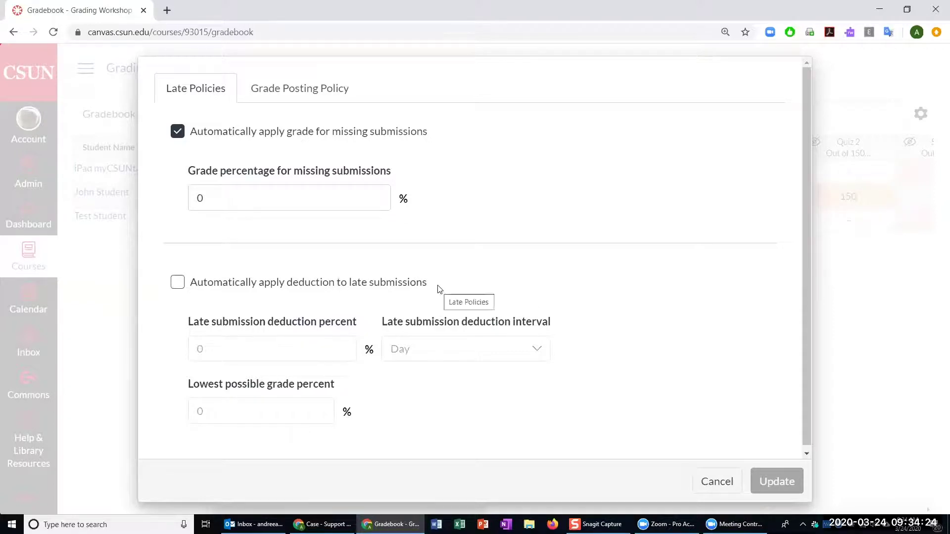
pyautogui.moveTo(193, 284); pyautogui.dragTo(431, 286)
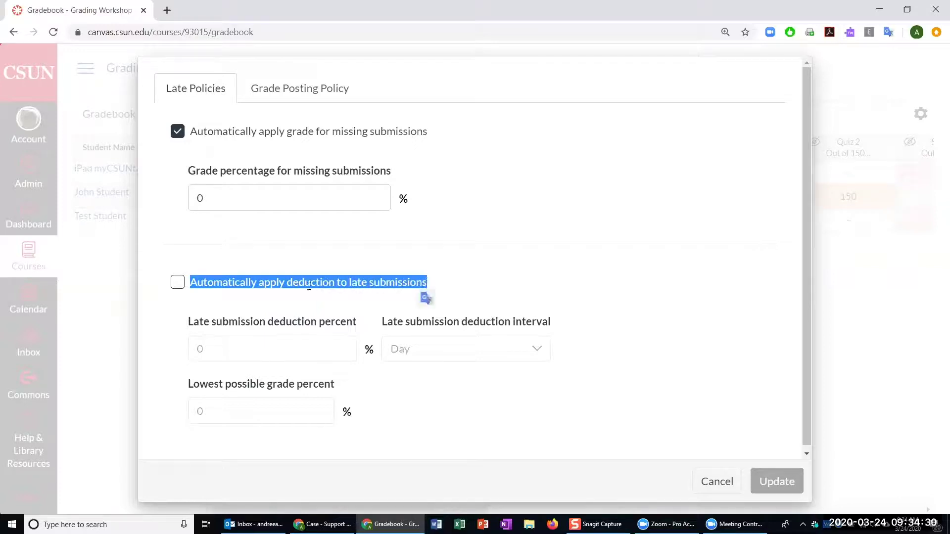
pyautogui.click(177, 283)
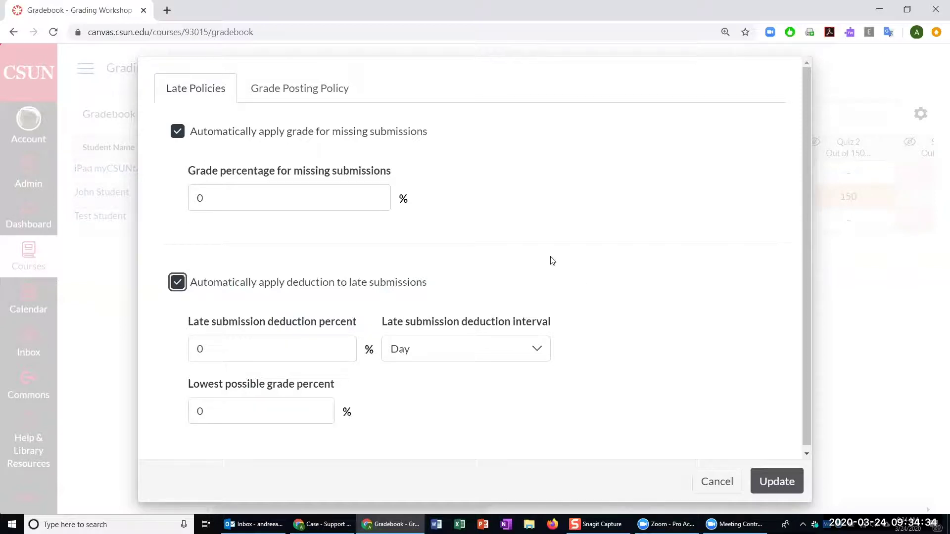
pyautogui.doubleClick(257, 354)
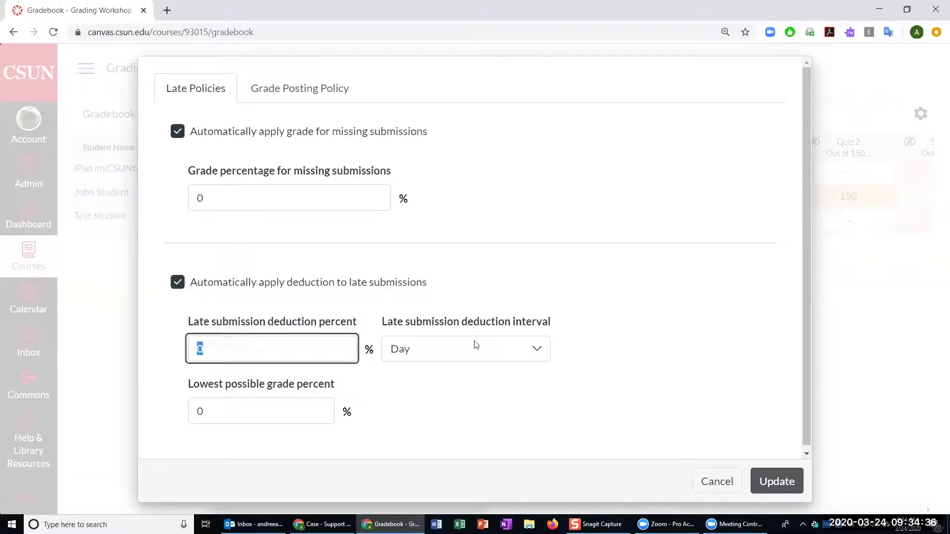
pyautogui.click(468, 352)
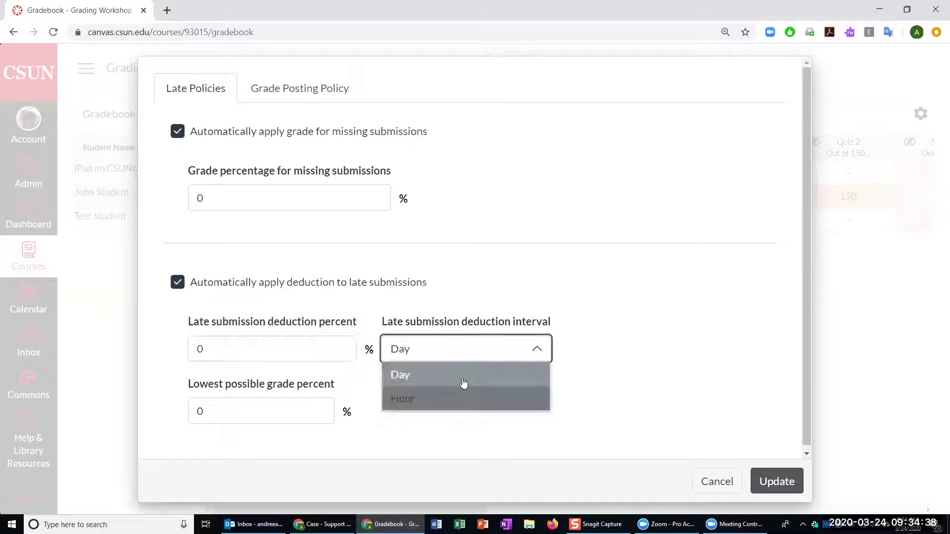
pyautogui.click(273, 361)
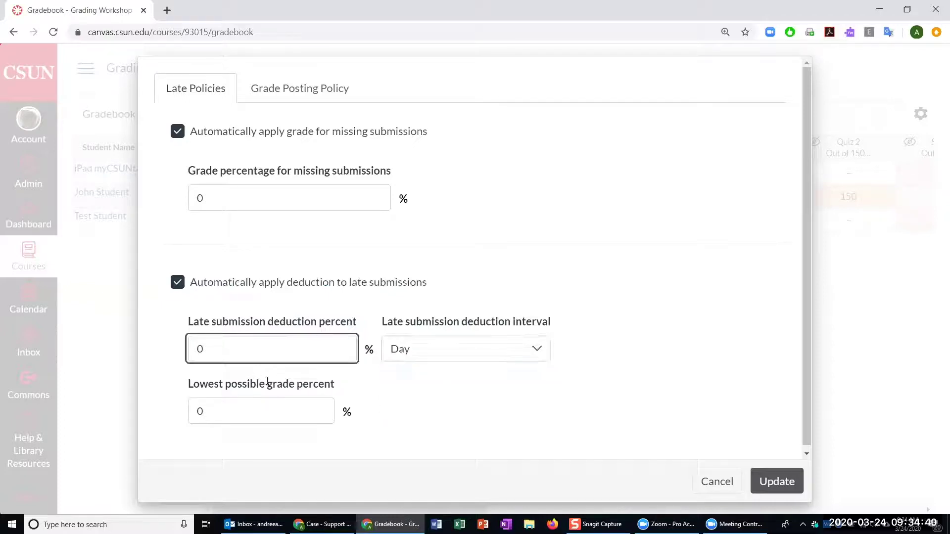
pyautogui.moveTo(205, 348); pyautogui.dragTo(193, 346)
pyautogui.write('10')
# Set the lowest possible grade for late submissions to 60% and save the gradebook settings.
pyautogui.doubleClick(232, 409)
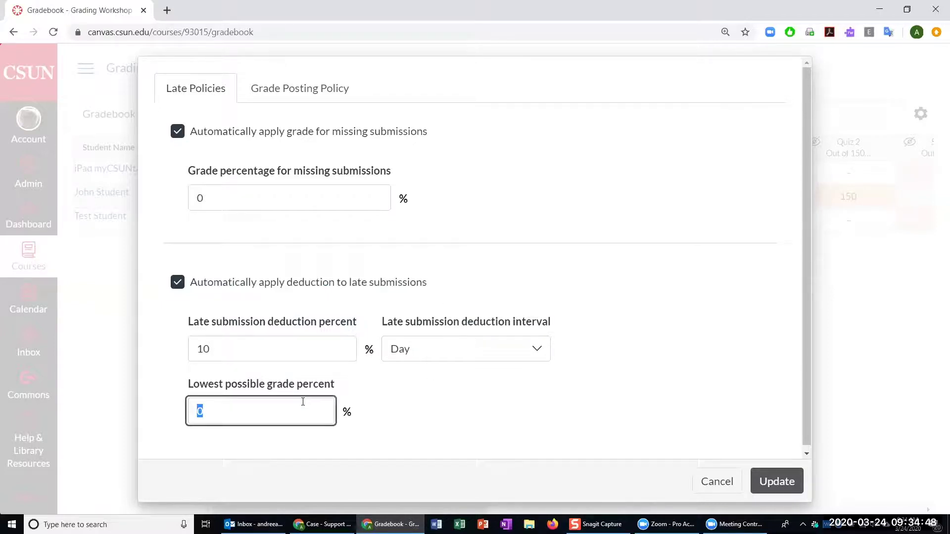
pyautogui.write('60')
pyautogui.click(371, 403)
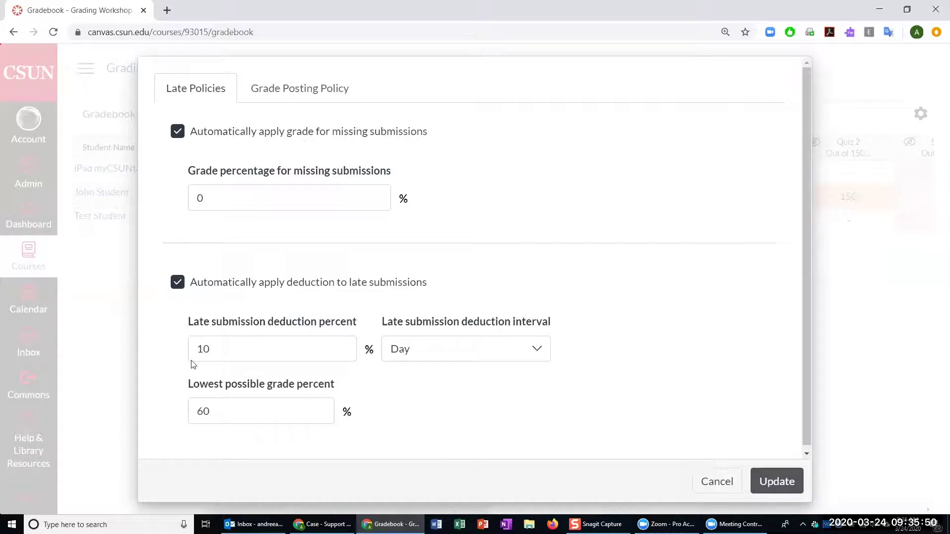
pyautogui.click(776, 482)
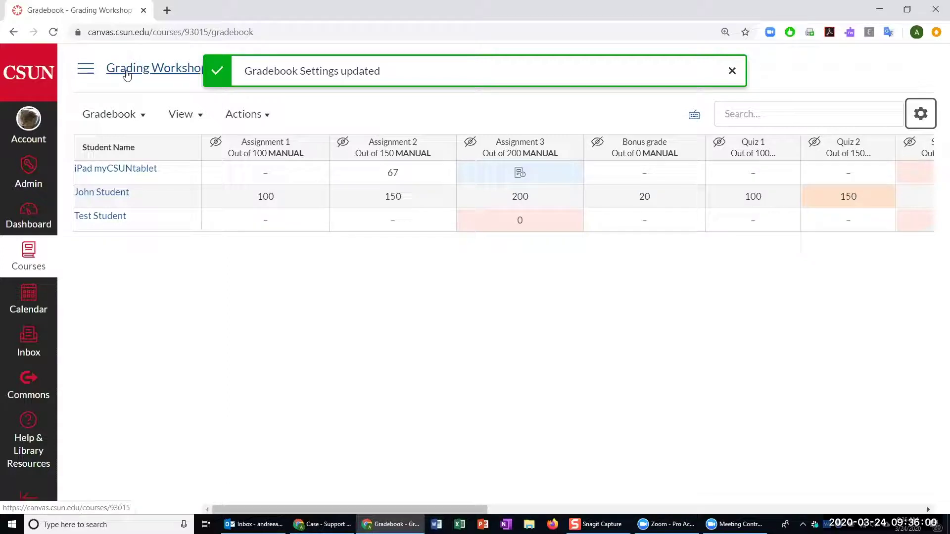
# Open Assignment 3 from the course home page's modules and launch SpeedGrader for it.
pyautogui.click(126, 74)
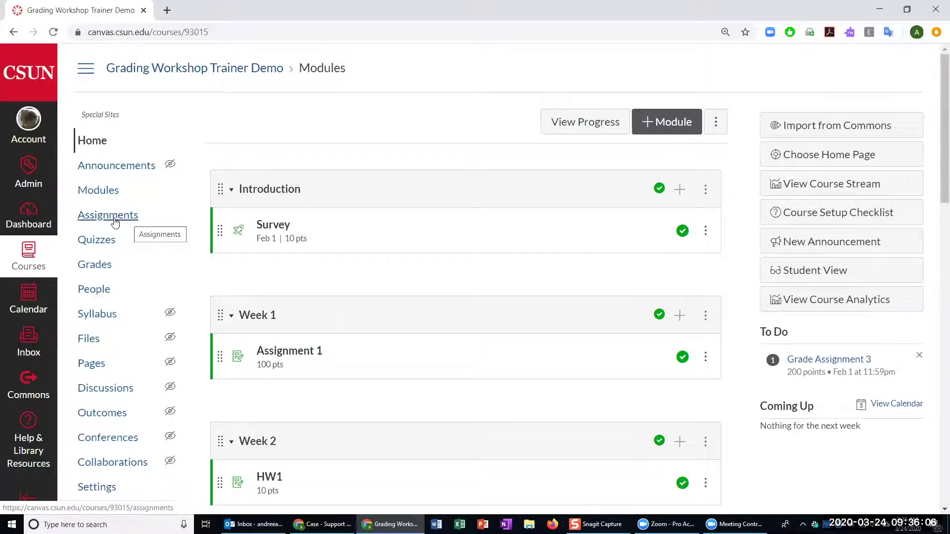
pyautogui.scroll(-10, 430, 274)
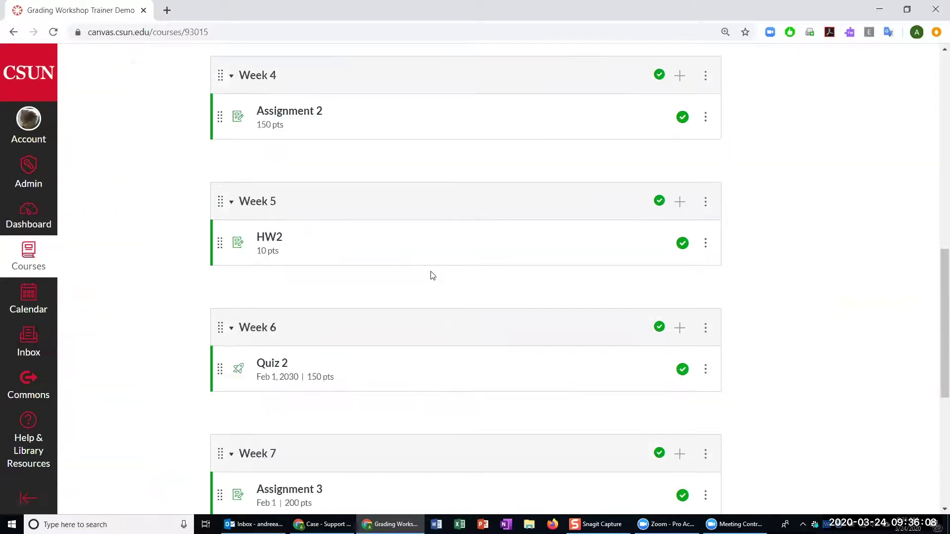
pyautogui.scroll(-3, 430, 274)
pyautogui.click(269, 358)
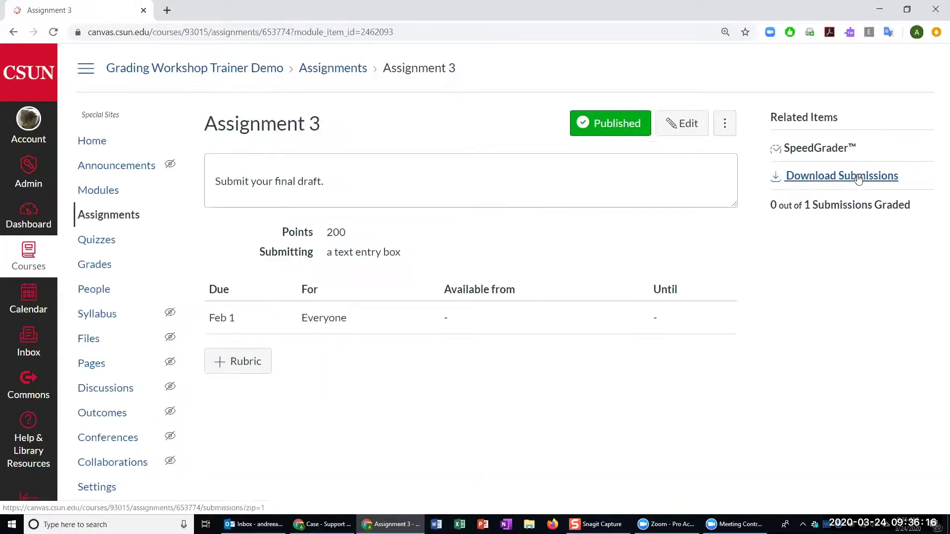
pyautogui.click(818, 148)
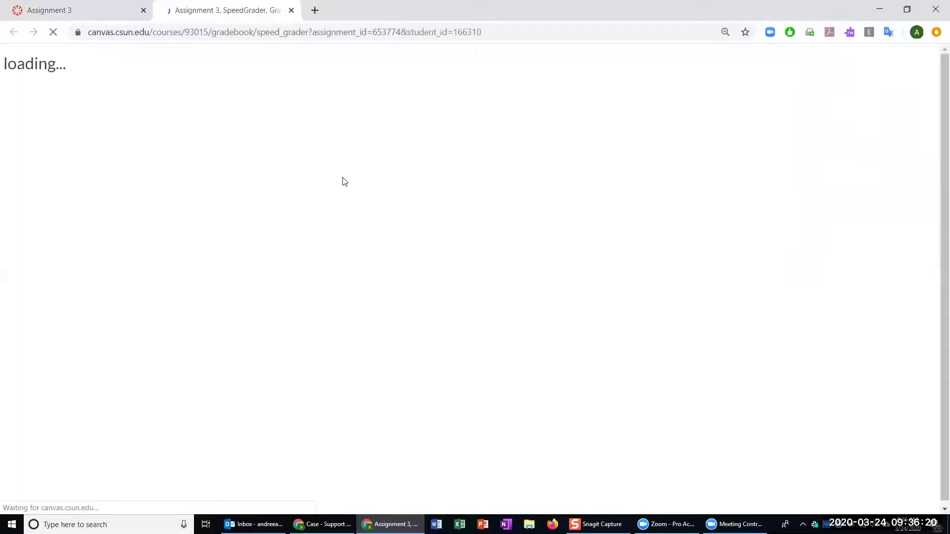
# Check the submission's late status and grade the first student's Assignment 3 with 200 points.
pyautogui.moveTo(715, 182); pyautogui.dragTo(601, 175)
pyautogui.moveTo(618, 108); pyautogui.dragTo(735, 119)
pyautogui.click(699, 133)
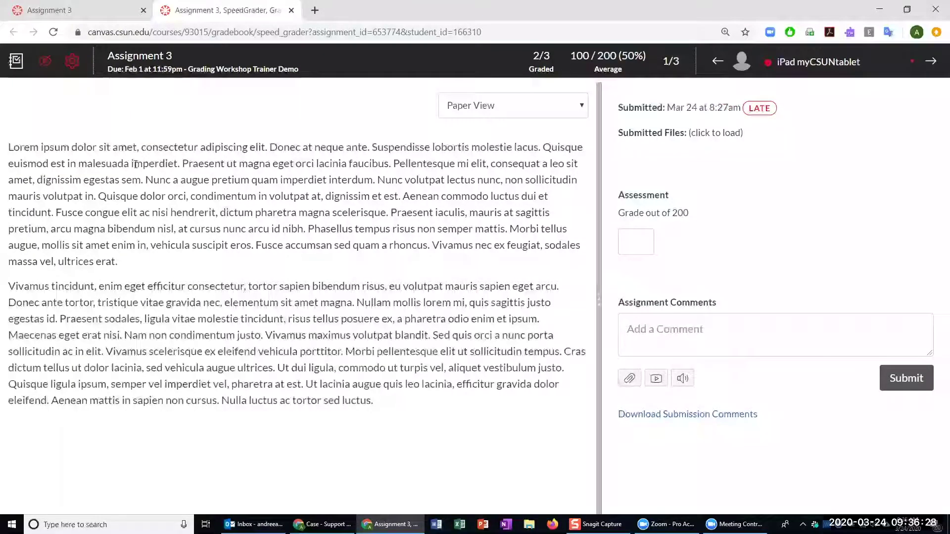
pyautogui.click(651, 243)
pyautogui.write('200')
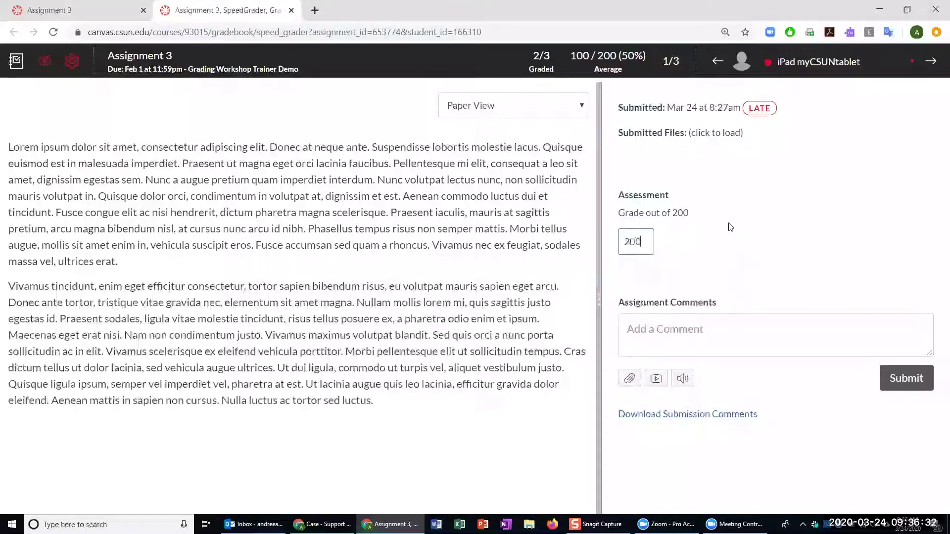
pyautogui.click(800, 238)
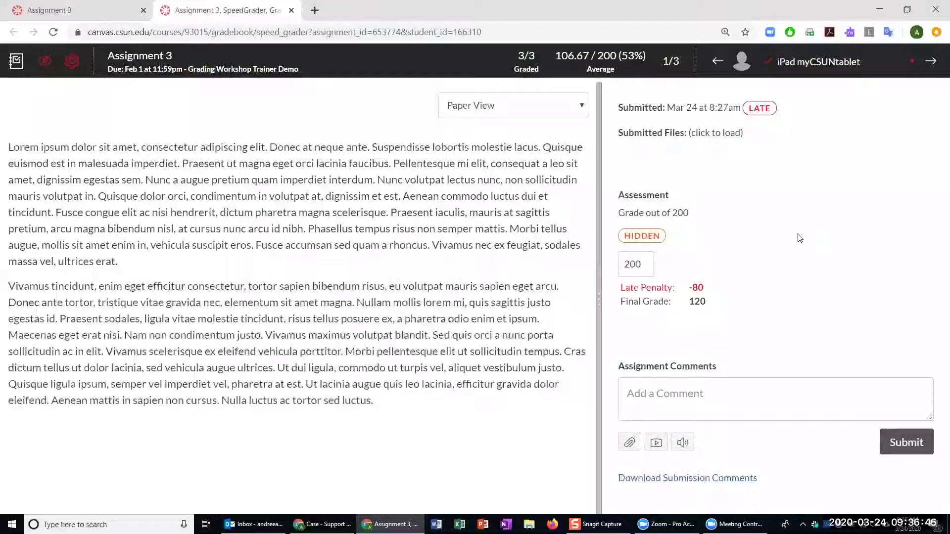
# Examine the entered grade, the late penalty and the final grade of the Assignment 3 submission.
pyautogui.moveTo(711, 291); pyautogui.dragTo(626, 270)
pyautogui.click(749, 304)
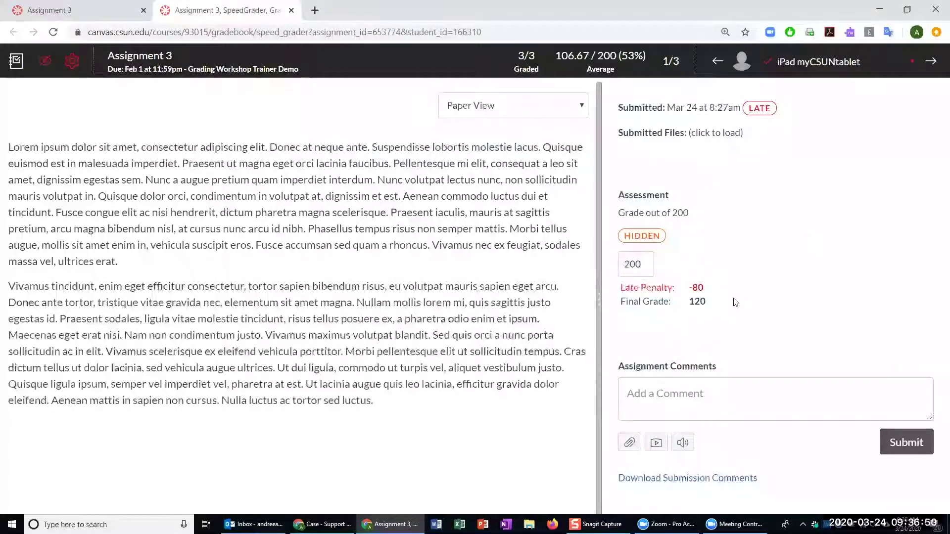
pyautogui.moveTo(713, 303)
pyautogui.mouseDown()
pyautogui.moveTo(621, 278)
pyautogui.moveTo(708, 309)
pyautogui.mouseUp()
pyautogui.click(736, 311)
pyautogui.moveTo(737, 311); pyautogui.dragTo(619, 286)
pyautogui.click(699, 220)
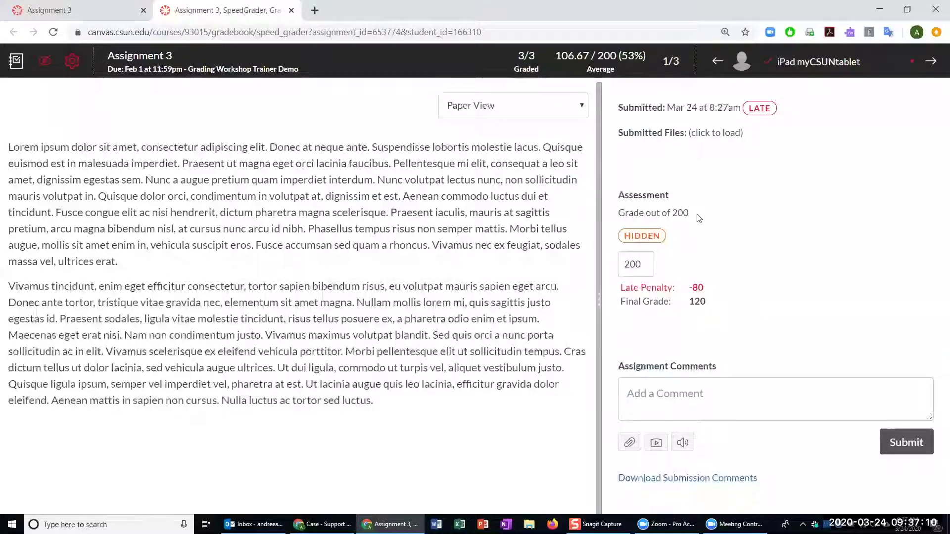
pyautogui.moveTo(684, 216); pyautogui.dragTo(723, 281)
pyautogui.click(727, 280)
pyautogui.moveTo(684, 292); pyautogui.dragTo(673, 303)
pyautogui.click(718, 304)
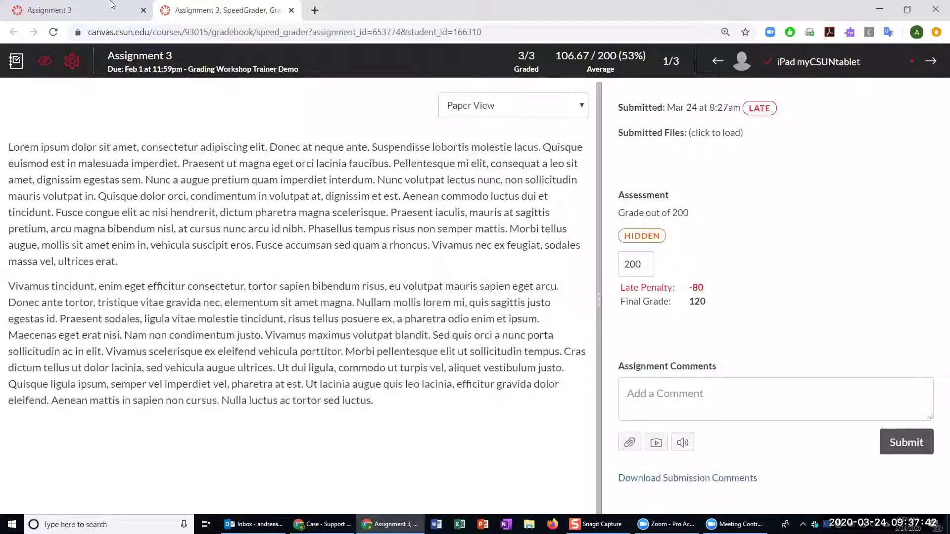
# Close SpeedGrader and reopen the course gradebook at the assignment columns.
pyautogui.hotkey('ctrl', 'w')
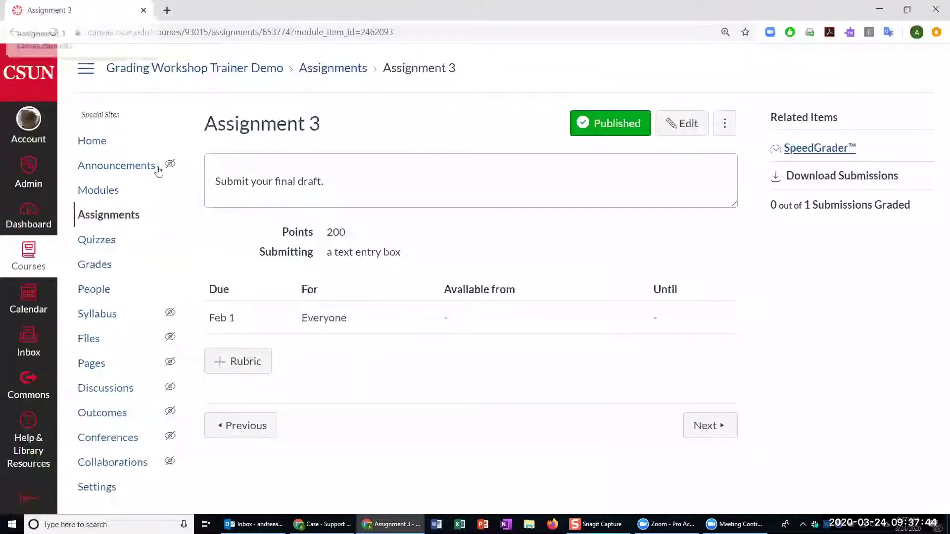
pyautogui.click(95, 264)
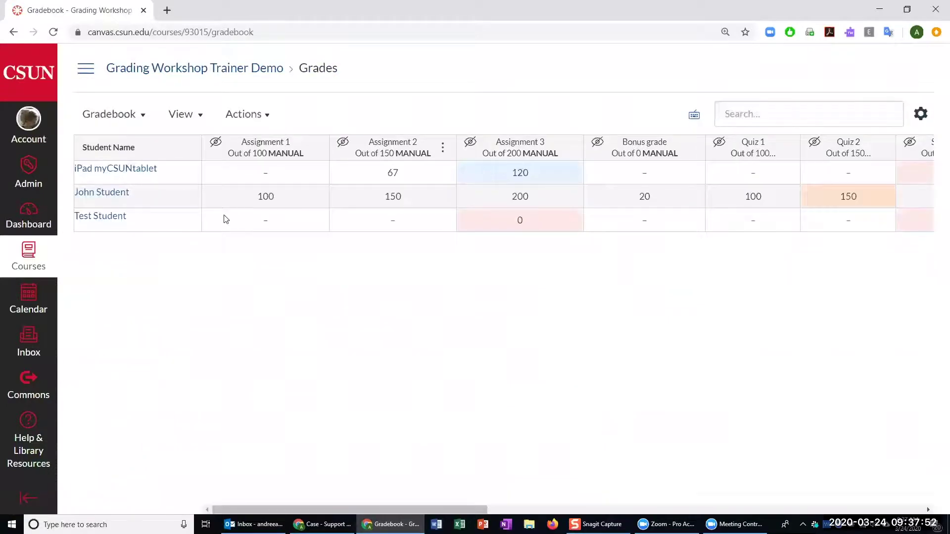
# Open the submission details of the first student's Assignment 3 grade from the gradebook cell.
pyautogui.click(522, 178)
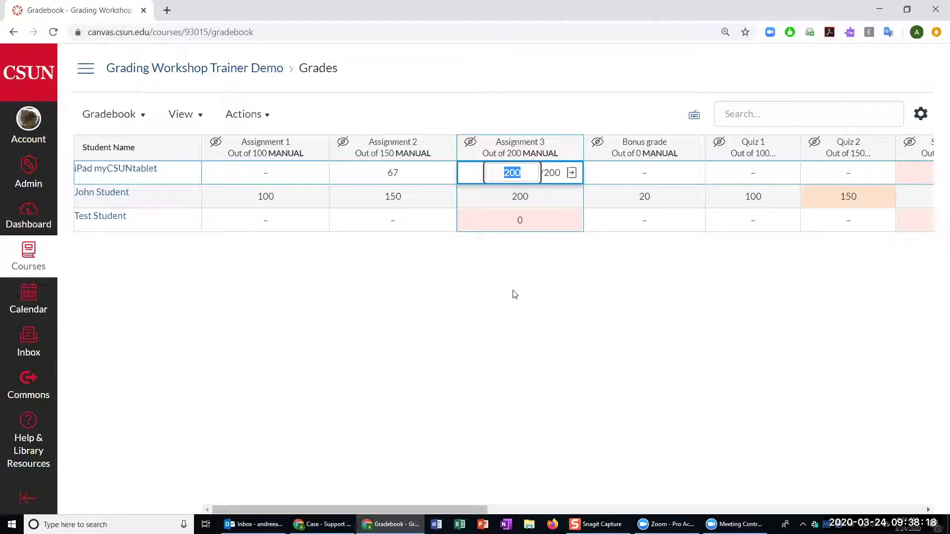
pyautogui.write('120')
pyautogui.click(400, 296)
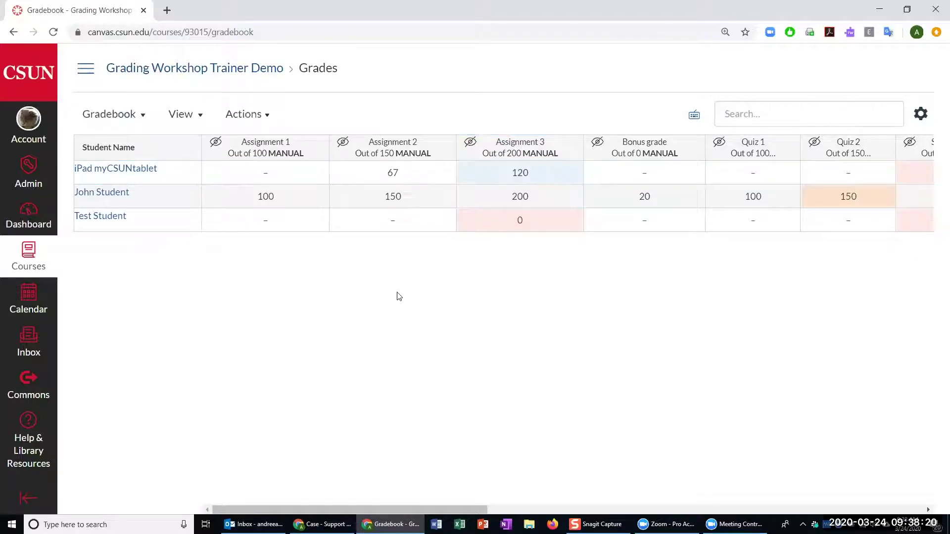
pyautogui.click(513, 172)
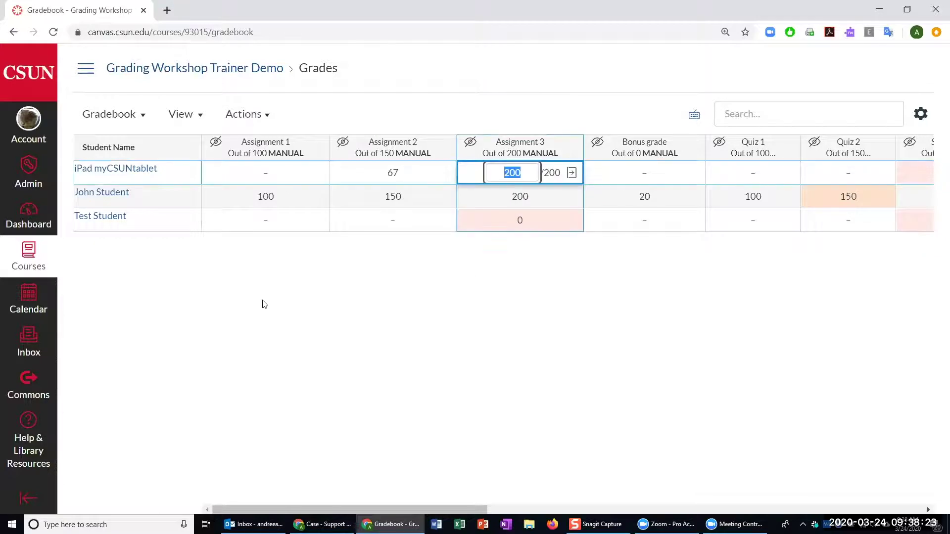
pyautogui.click(572, 173)
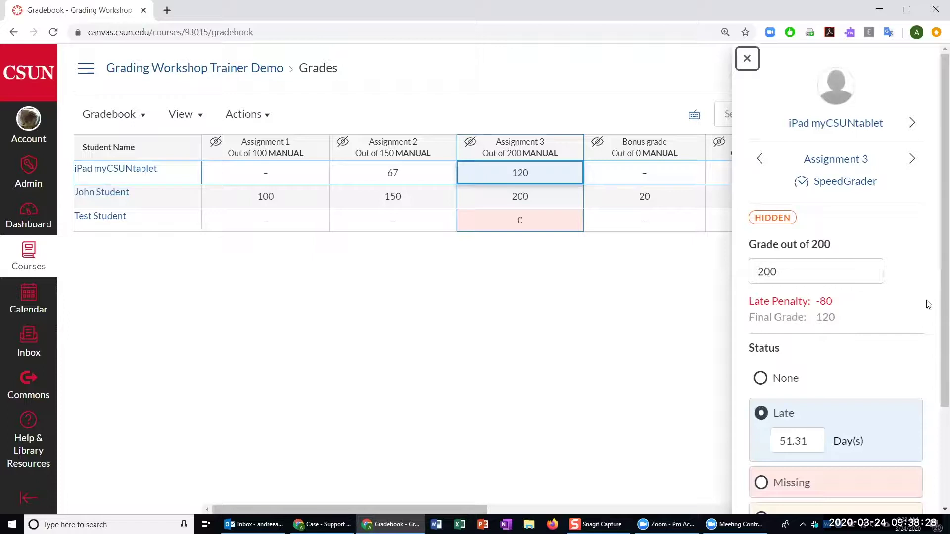
pyautogui.scroll(-1, 928, 304)
pyautogui.scroll(-1, 928, 304)
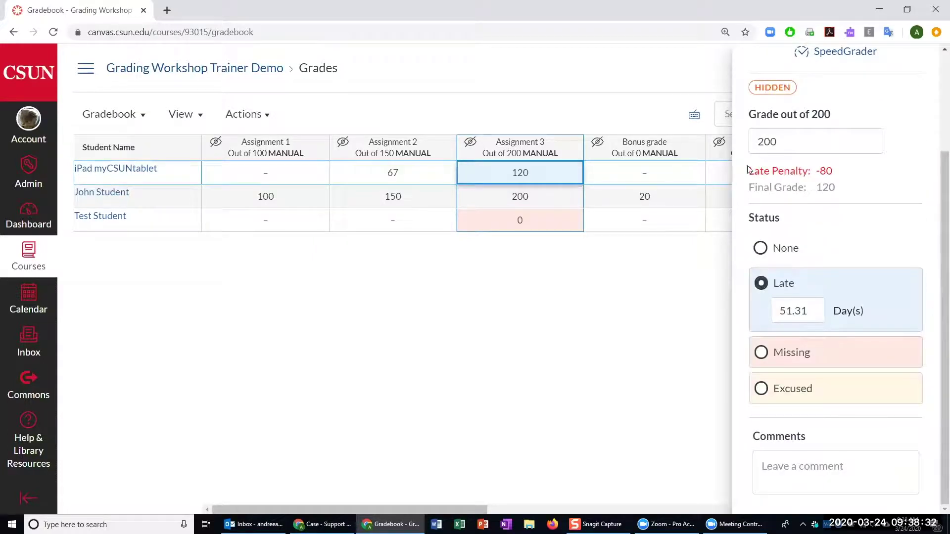
# Review the late penalty, set the first student's Assignment 3 submission status to None, and close the submission details.
pyautogui.moveTo(815, 171); pyautogui.dragTo(859, 195)
pyautogui.click(884, 291)
pyautogui.moveTo(747, 219); pyautogui.dragTo(782, 217)
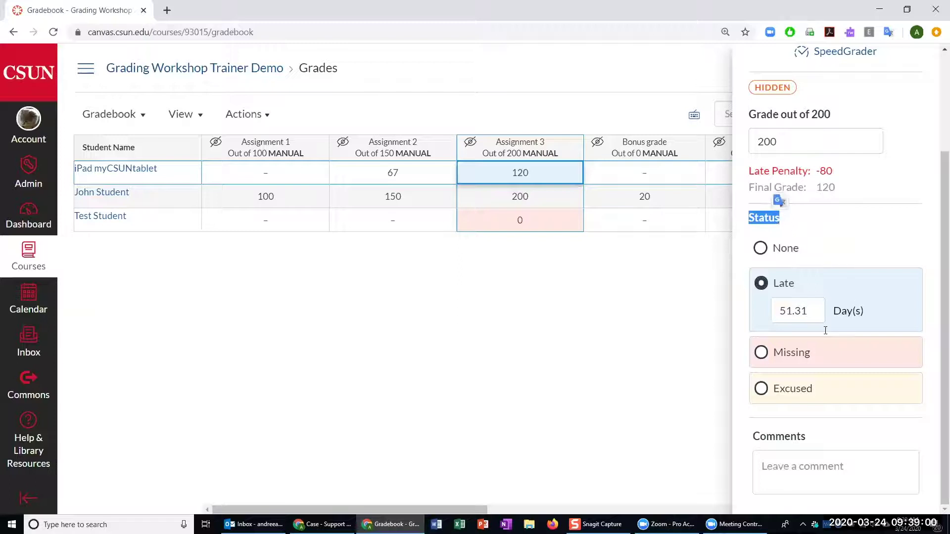
pyautogui.click(781, 293)
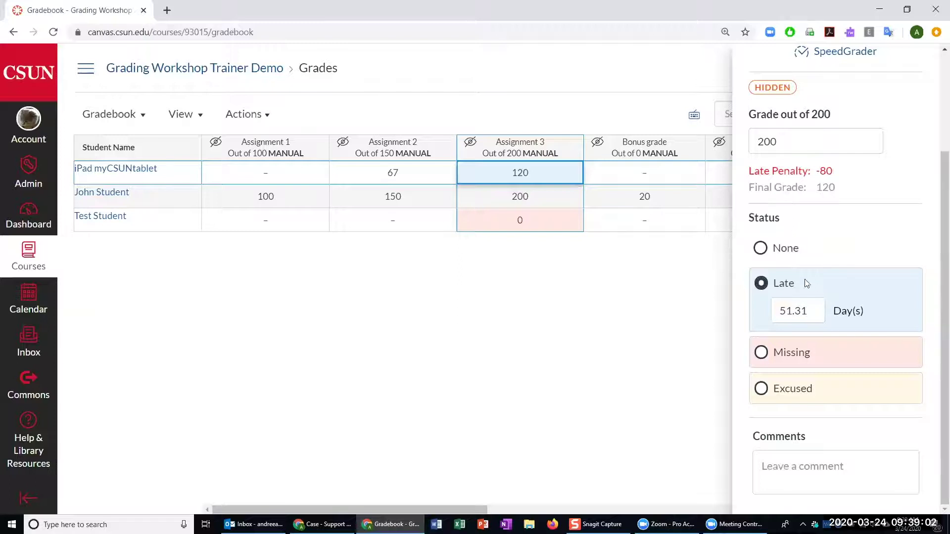
pyautogui.click(761, 248)
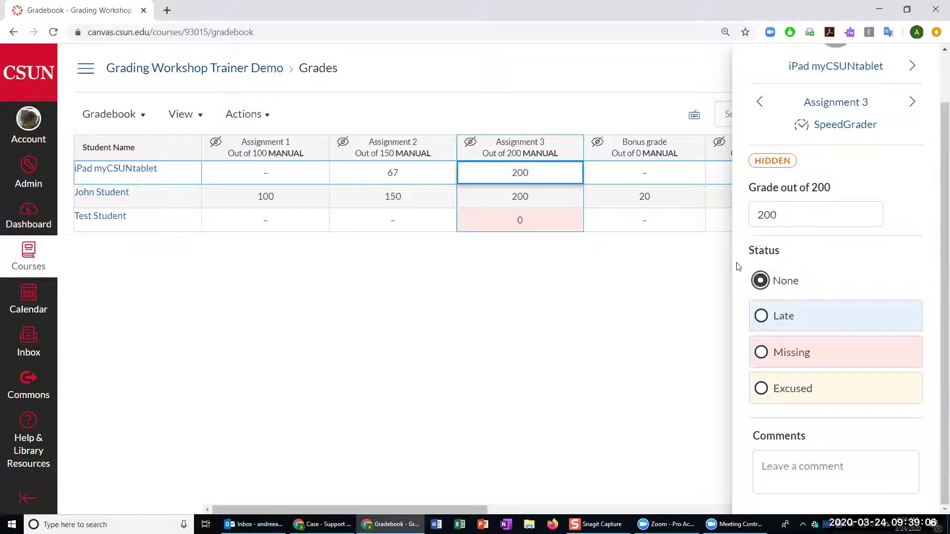
pyautogui.click(460, 346)
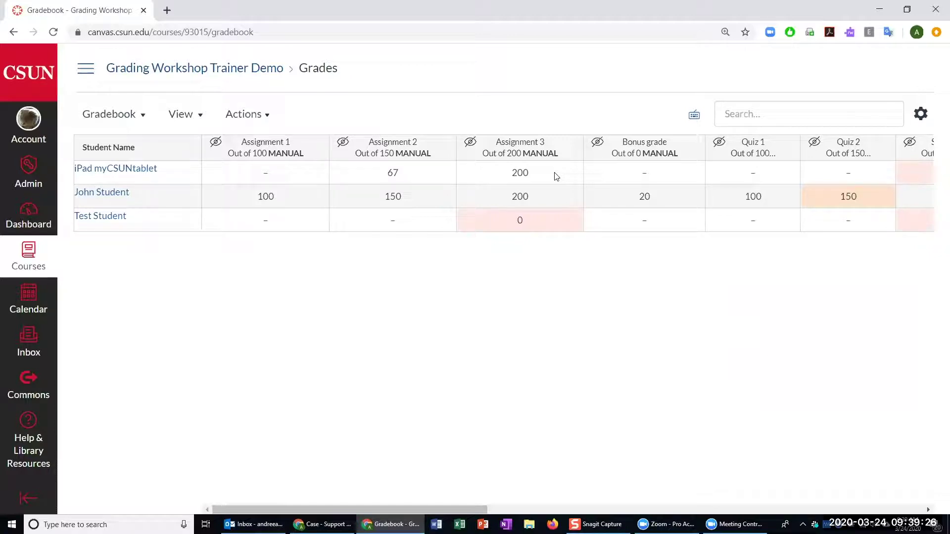
# Set the status of the first student's missing Survey submission to Excused and close its submission details.
pyautogui.click(510, 507)
pyautogui.moveTo(509, 508); pyautogui.dragTo(426, 498)
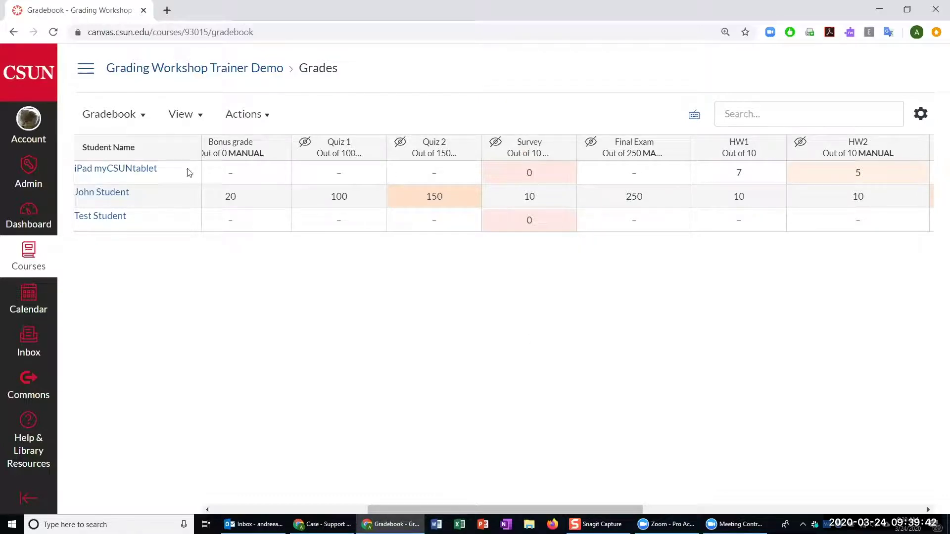
pyautogui.click(529, 177)
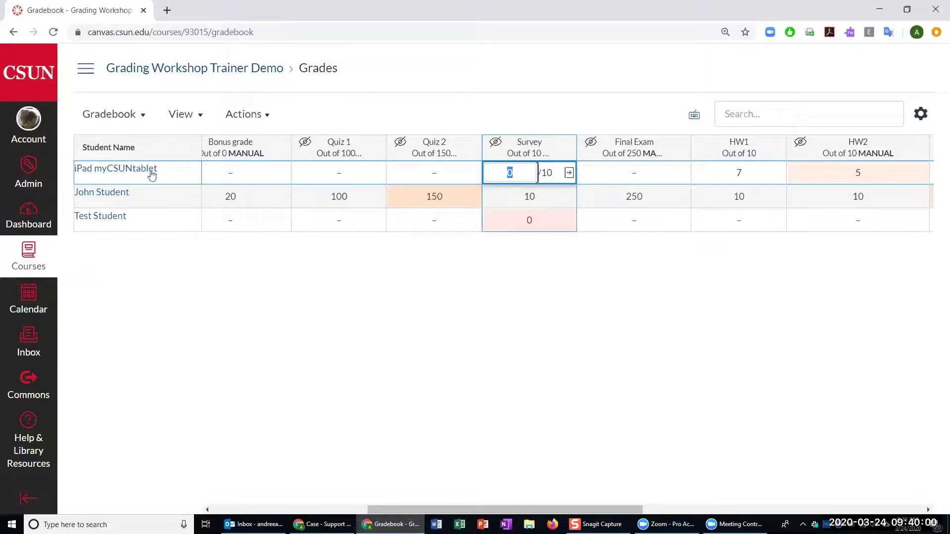
pyautogui.click(569, 174)
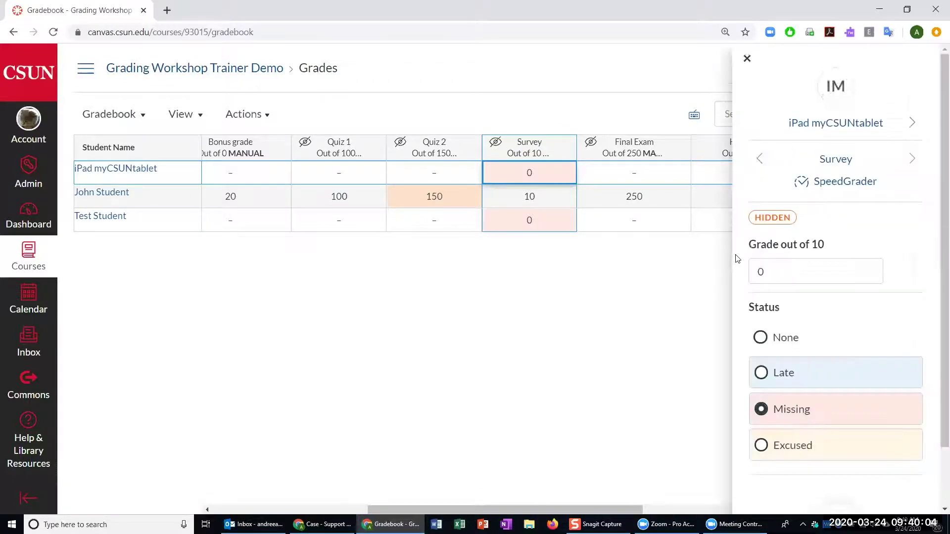
pyautogui.scroll(-2, 854, 396)
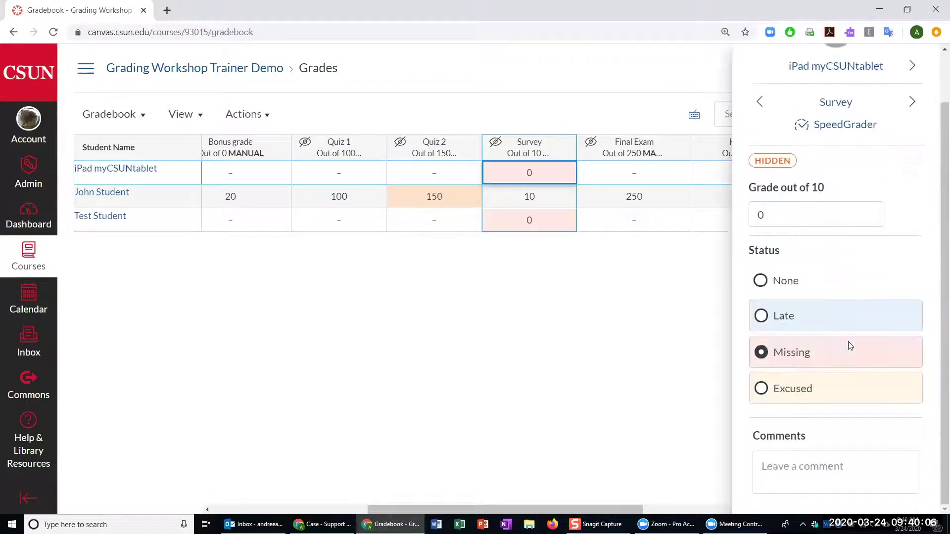
pyautogui.moveTo(816, 352); pyautogui.dragTo(773, 352)
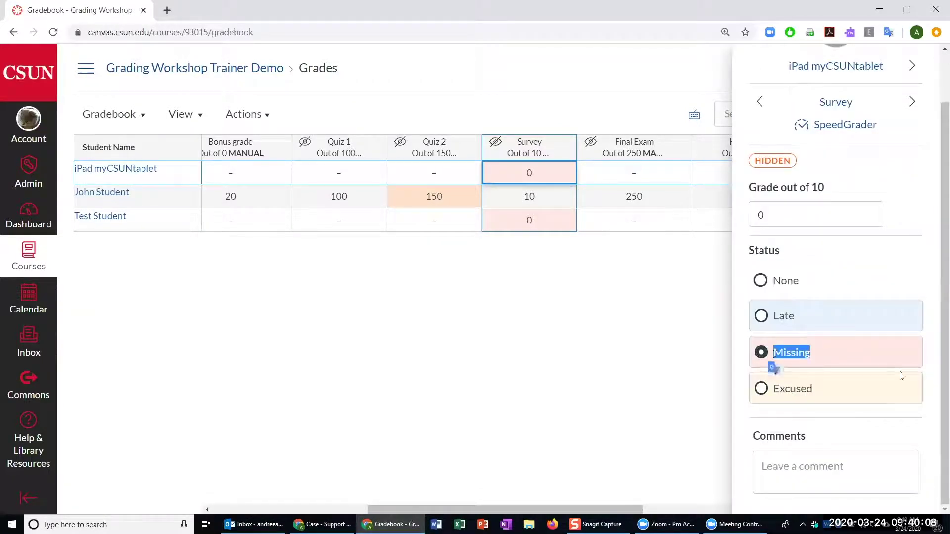
pyautogui.click(813, 282)
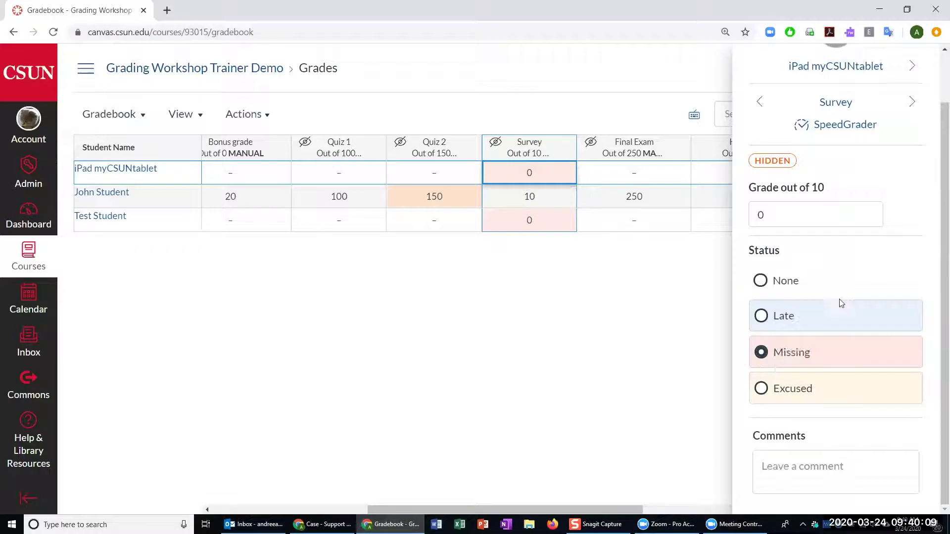
pyautogui.click(763, 390)
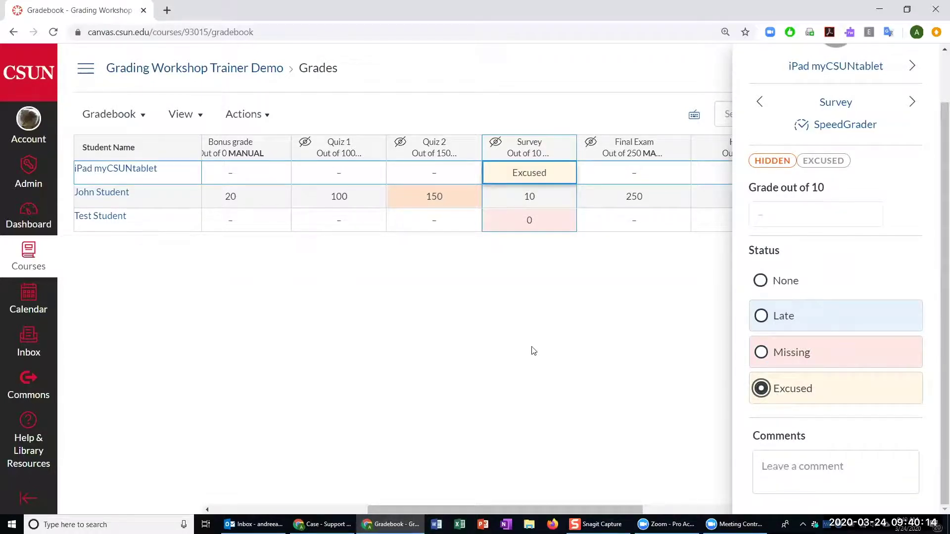
pyautogui.click(548, 356)
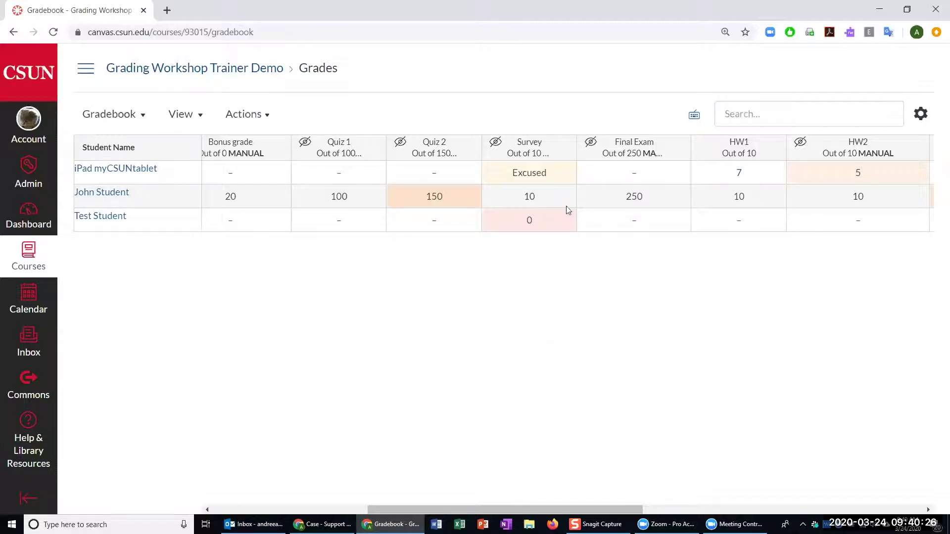
# Widen the Survey, Quiz 1 and Final Exam gradebook columns so their posting labels can be read in full.
pyautogui.moveTo(575, 149); pyautogui.dragTo(612, 148)
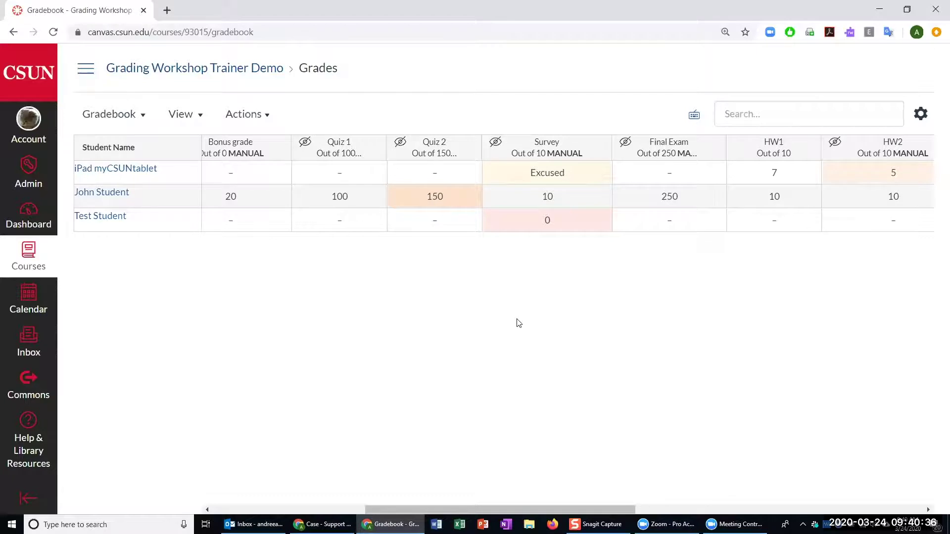
pyautogui.click(285, 510)
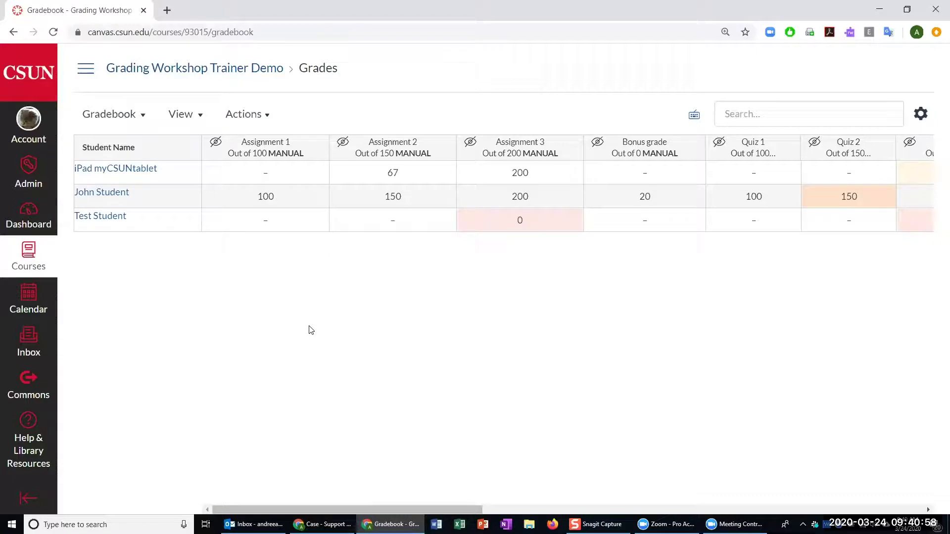
pyautogui.moveTo(800, 148); pyautogui.dragTo(839, 149)
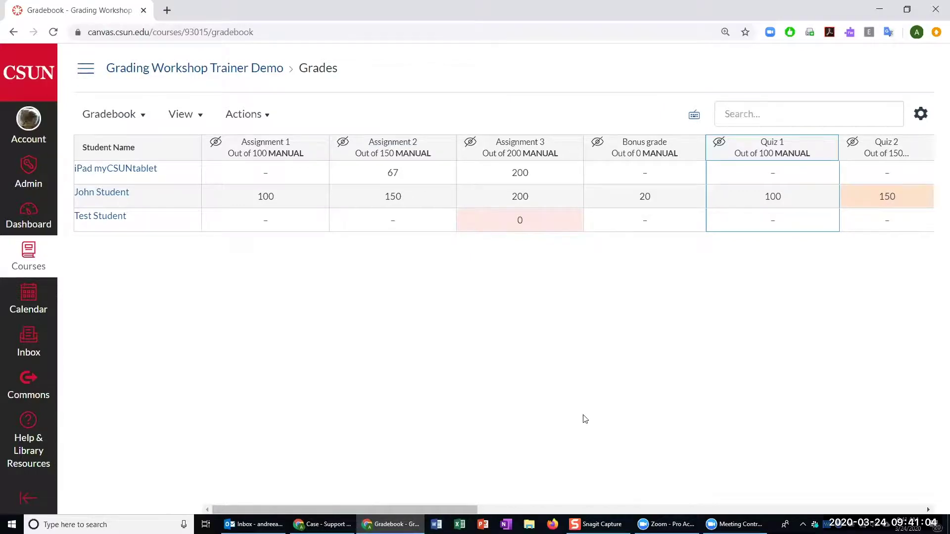
pyautogui.moveTo(512, 510); pyautogui.dragTo(791, 513)
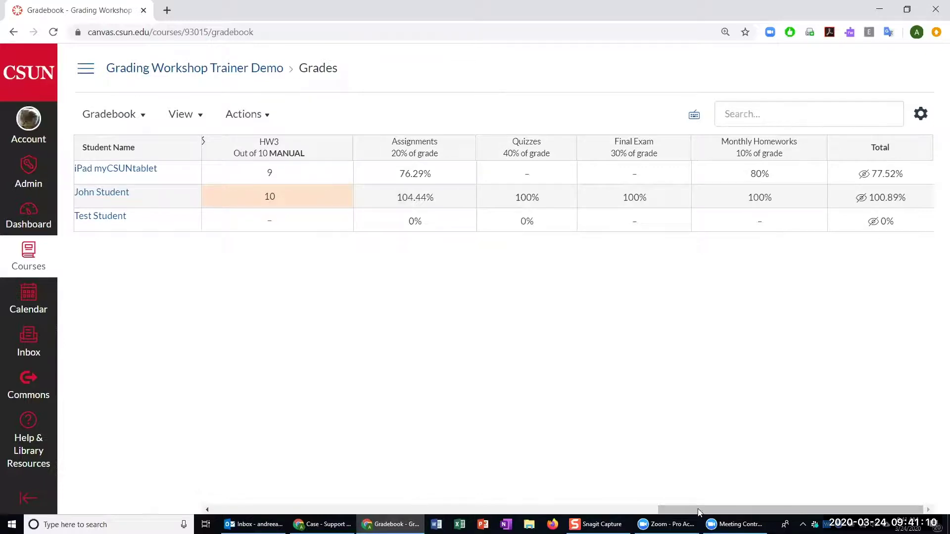
pyautogui.moveTo(749, 515); pyautogui.dragTo(583, 515)
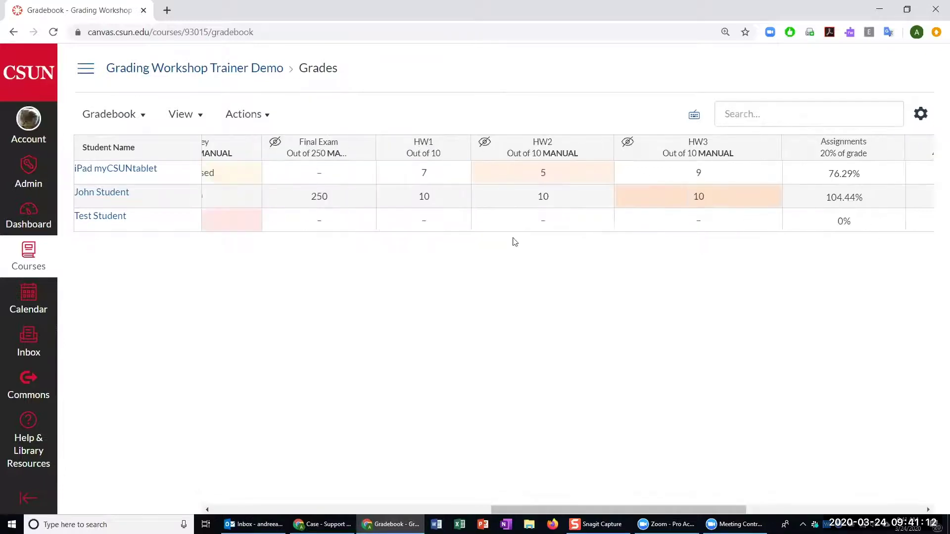
pyautogui.moveTo(377, 146); pyautogui.dragTo(409, 147)
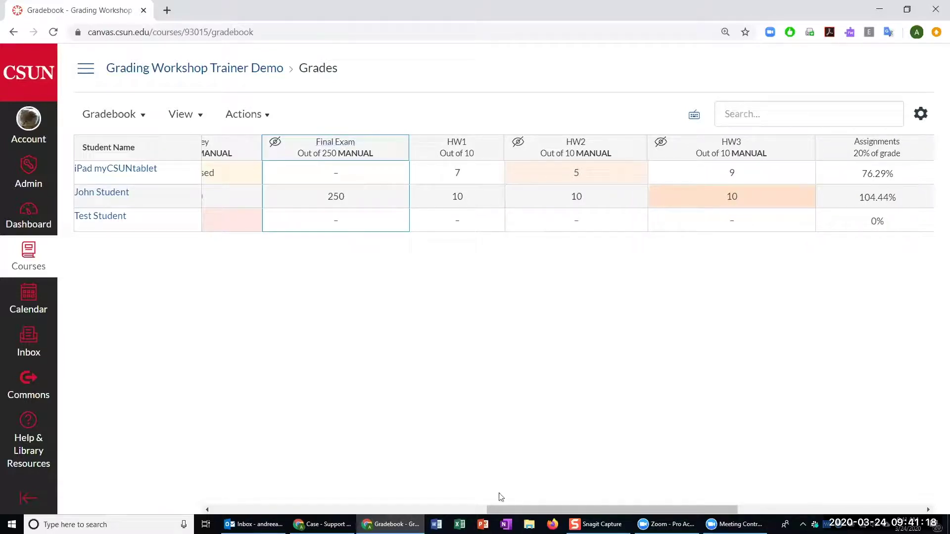
# Look over the column posting labels, open the gradebook settings and dismiss the warning in the late policies.
pyautogui.moveTo(502, 509); pyautogui.dragTo(218, 488)
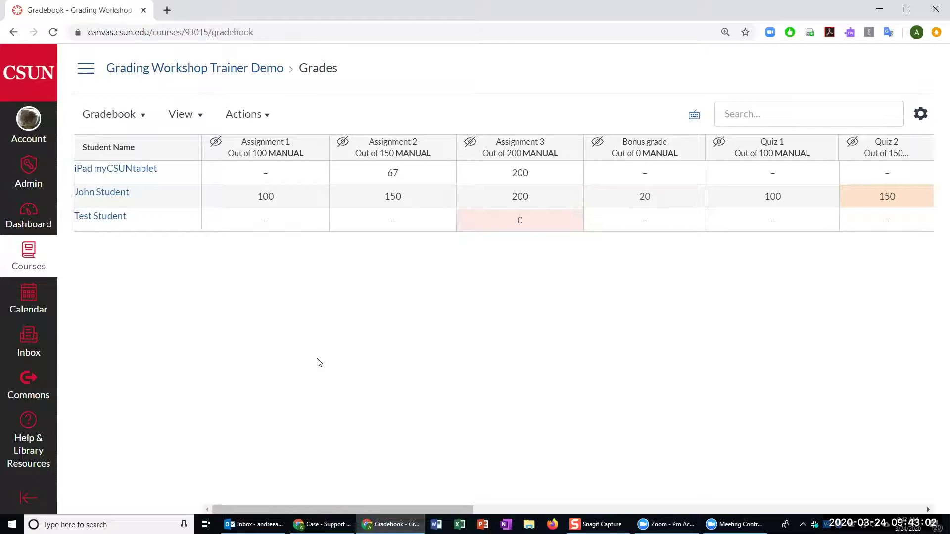
pyautogui.click(500, 510)
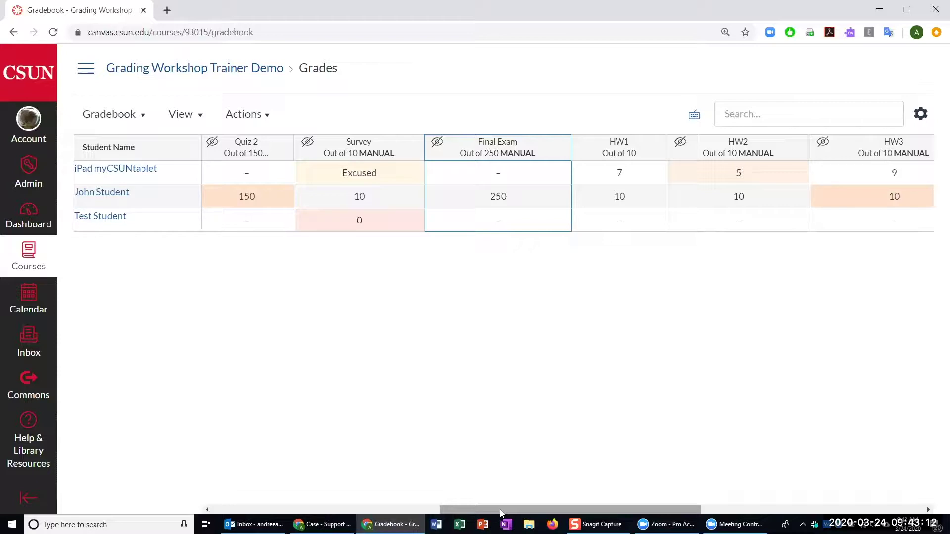
pyautogui.moveTo(500, 510); pyautogui.dragTo(222, 502)
pyautogui.moveTo(871, 144)
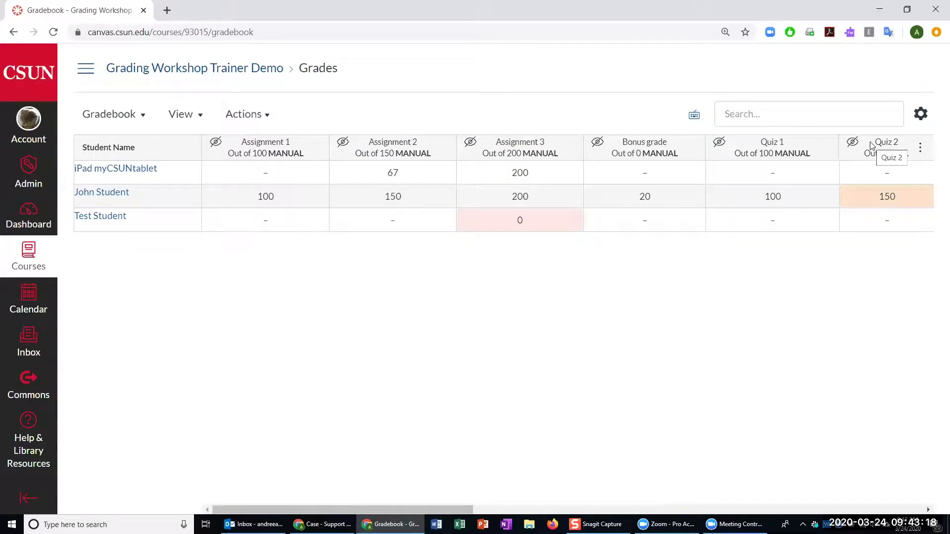
pyautogui.click(921, 117)
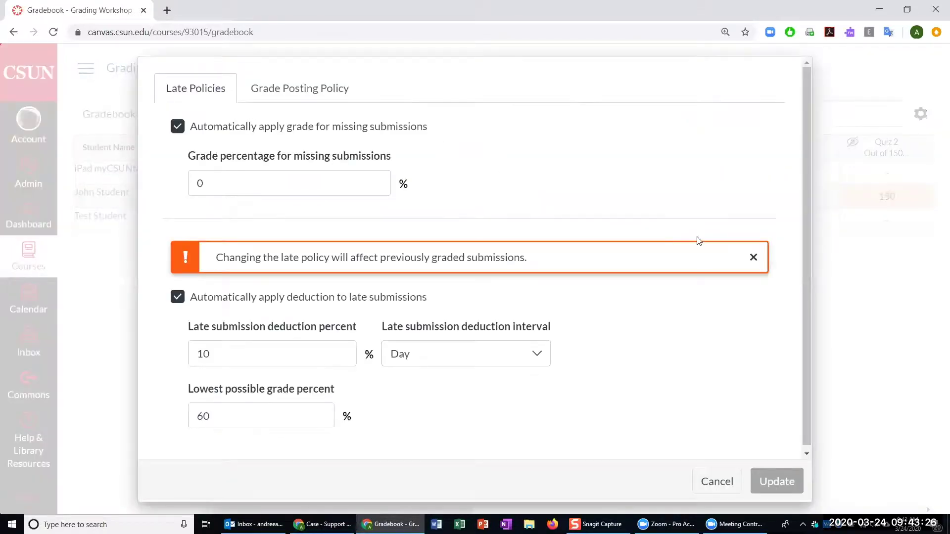
pyautogui.click(753, 258)
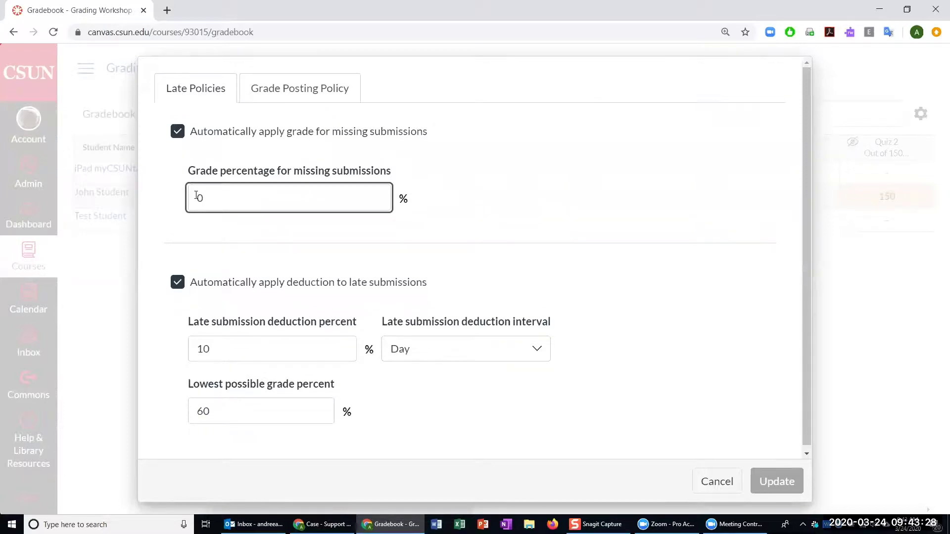
# Examine the Automatically Post Grades and Manually Post Grades options of the grade posting policy and close the settings.
pyautogui.click(290, 94)
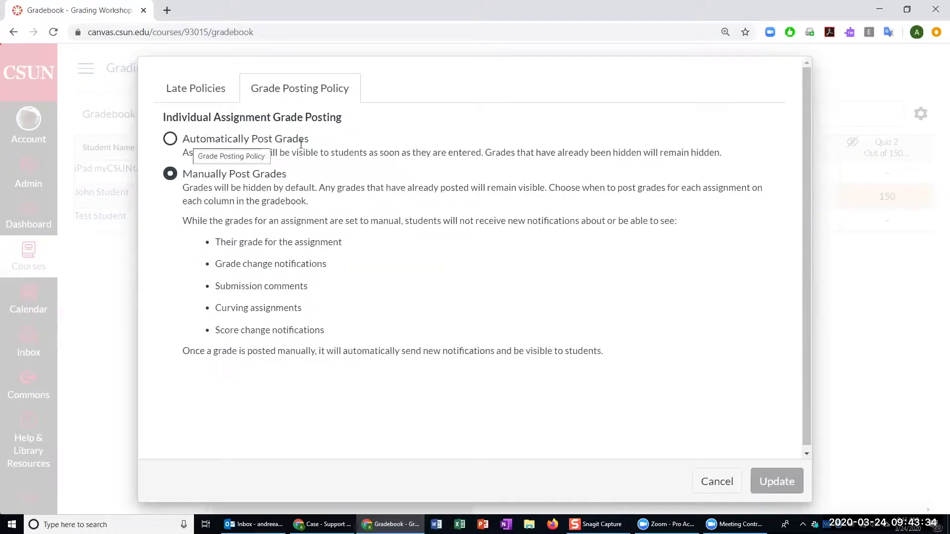
pyautogui.moveTo(310, 139); pyautogui.dragTo(181, 139)
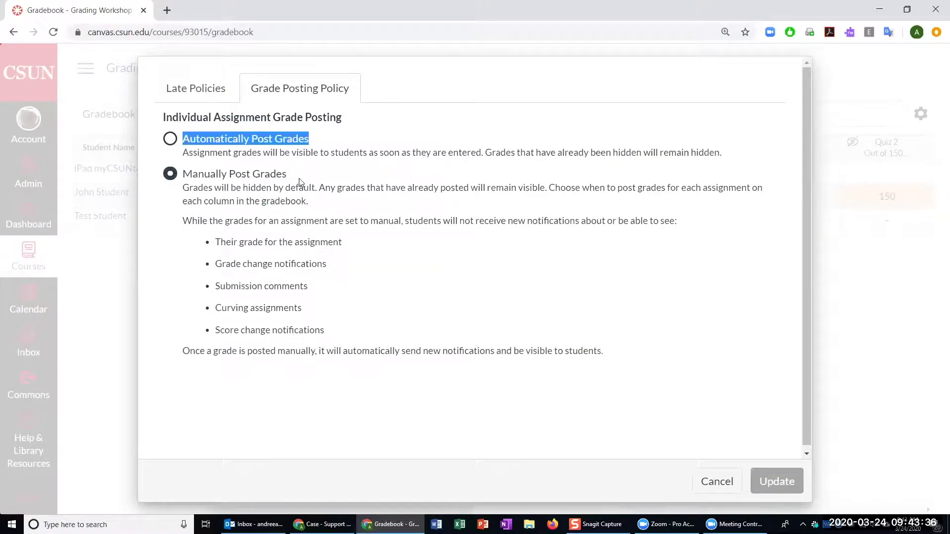
pyautogui.click(266, 175)
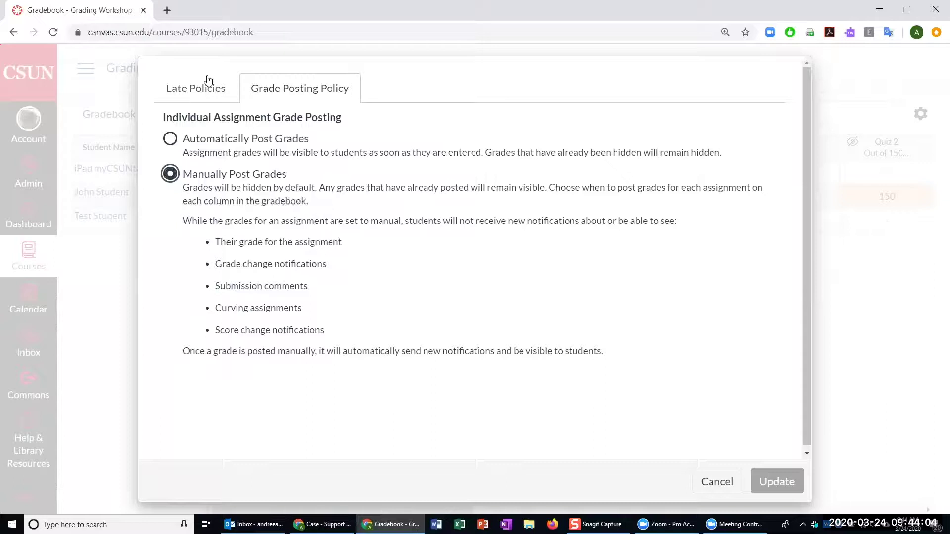
pyautogui.moveTo(188, 174); pyautogui.dragTo(314, 185)
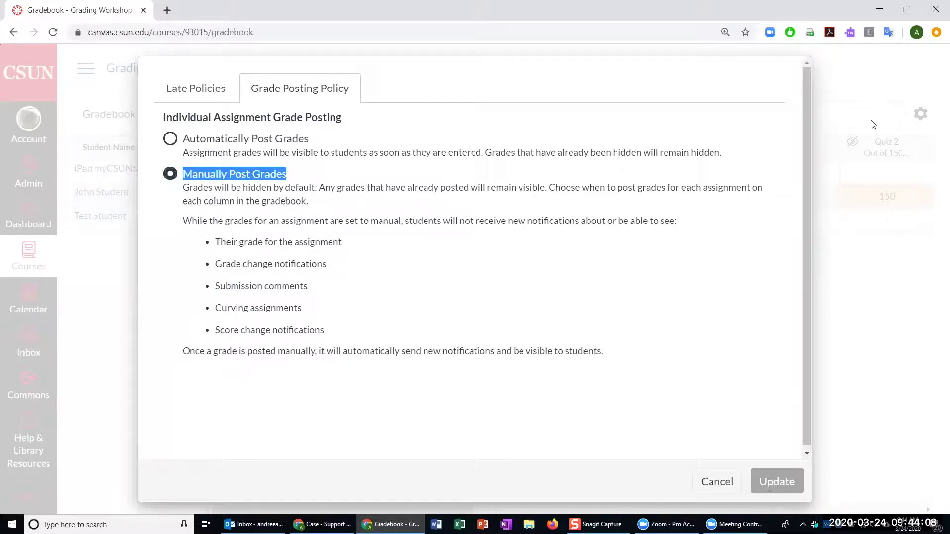
pyautogui.press('Escape')
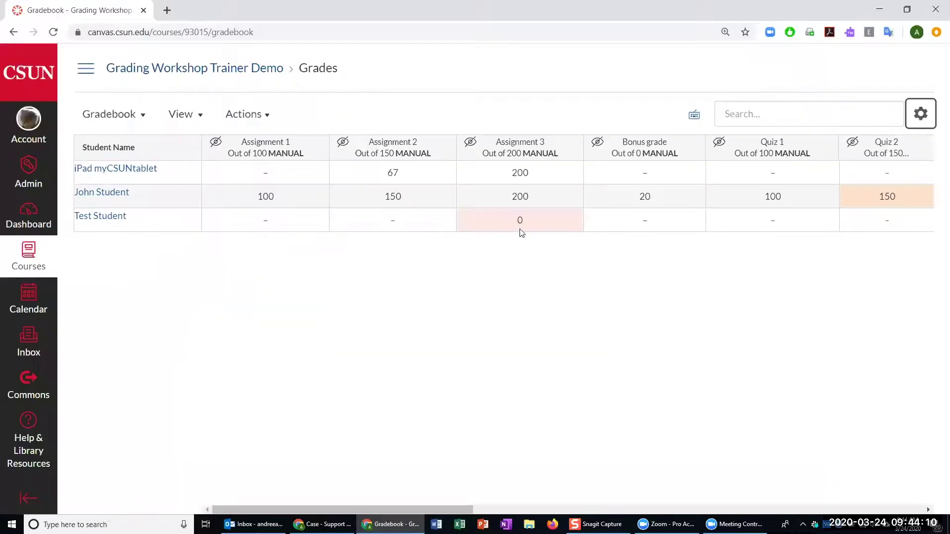
# Examine the Automatically and Manually options in HW1's grade posting policy and leave the policy without saving.
pyautogui.click(597, 510)
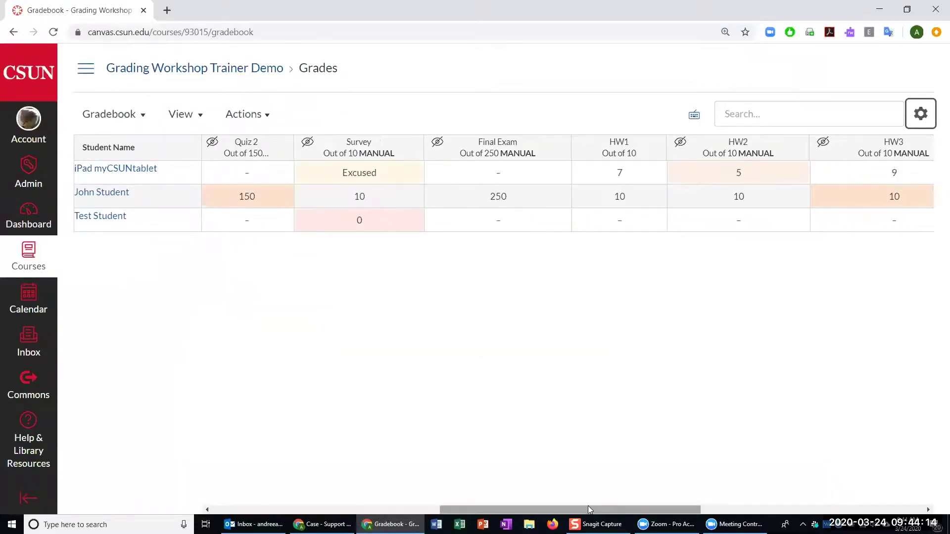
pyautogui.moveTo(622, 508); pyautogui.dragTo(642, 499)
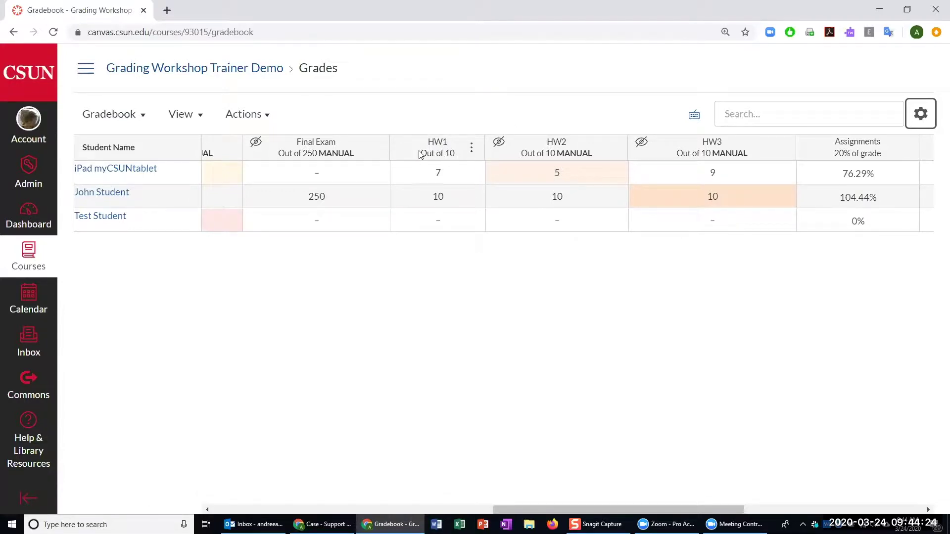
pyautogui.click(473, 150)
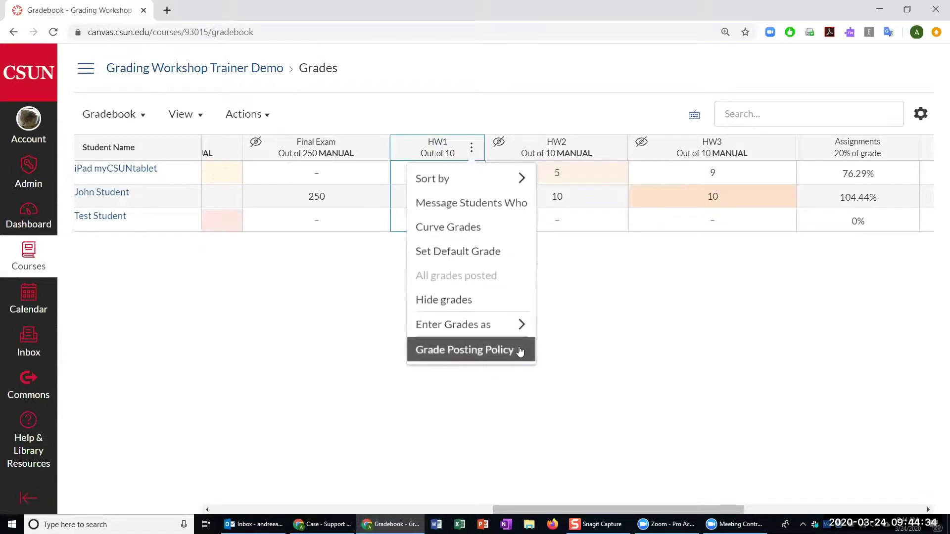
pyautogui.click(446, 358)
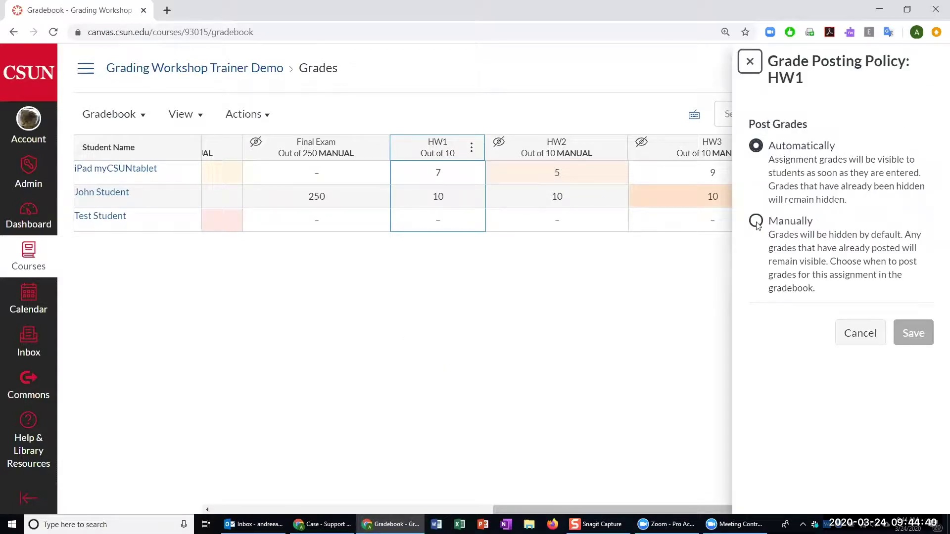
pyautogui.click(756, 222)
pyautogui.scroll(-2, 890, 396)
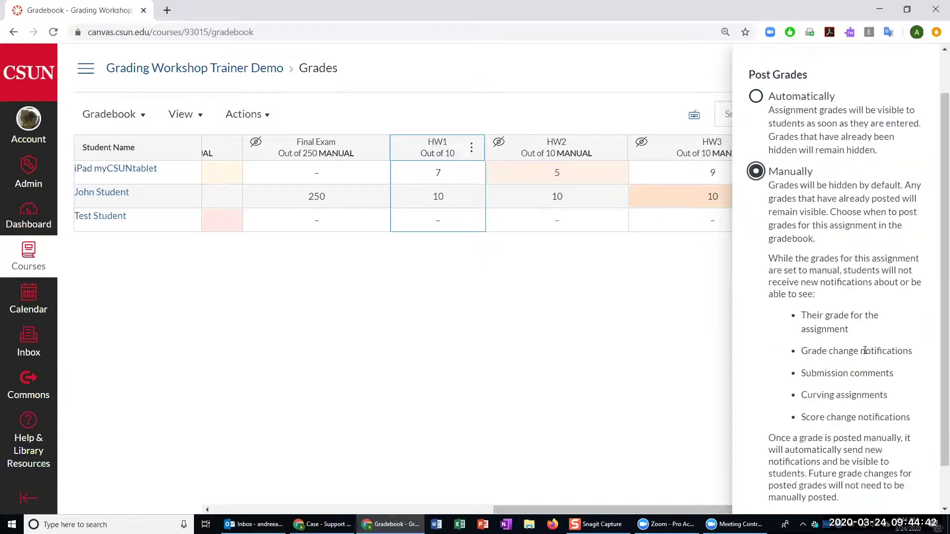
pyautogui.scroll(2, 892, 389)
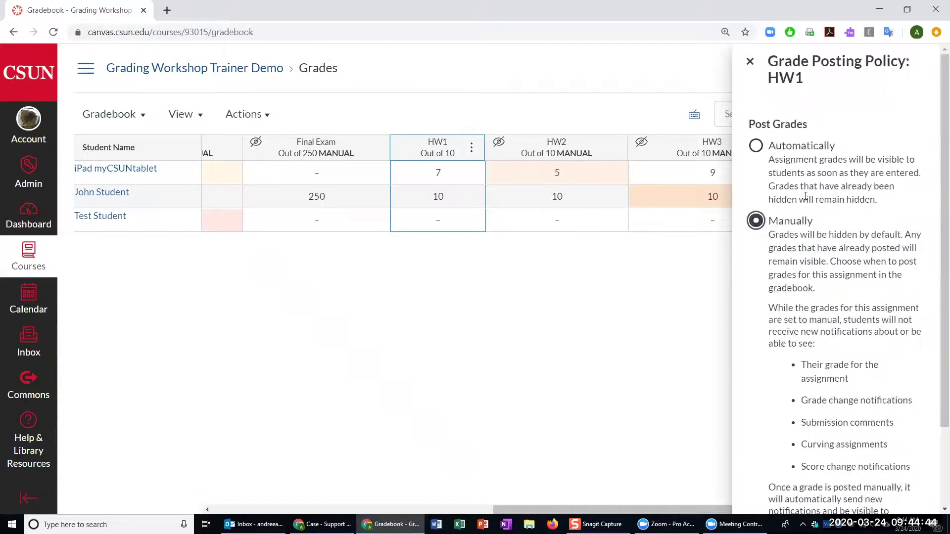
pyautogui.click(756, 145)
pyautogui.click(746, 64)
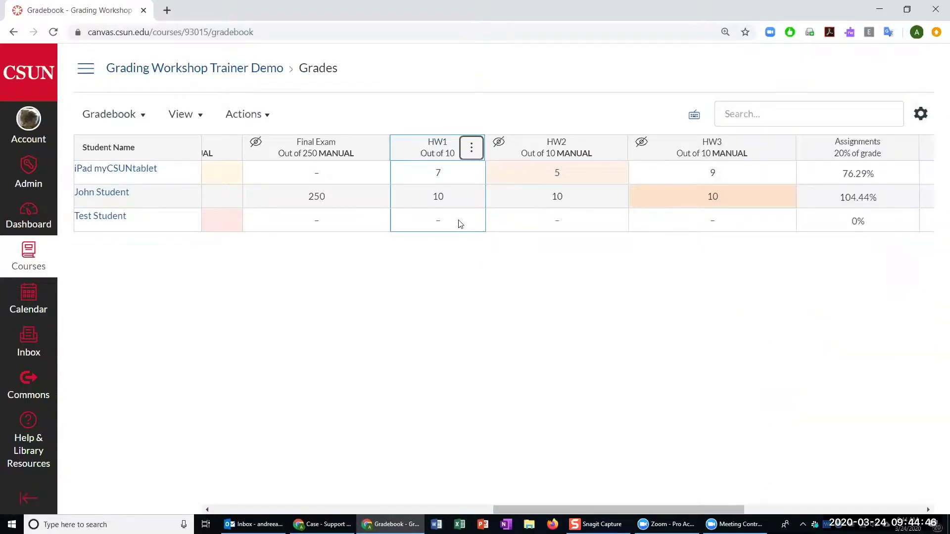
# Open HW2's grade posting policy, try the Automatically option and cancel the change.
pyautogui.moveTo(614, 149)
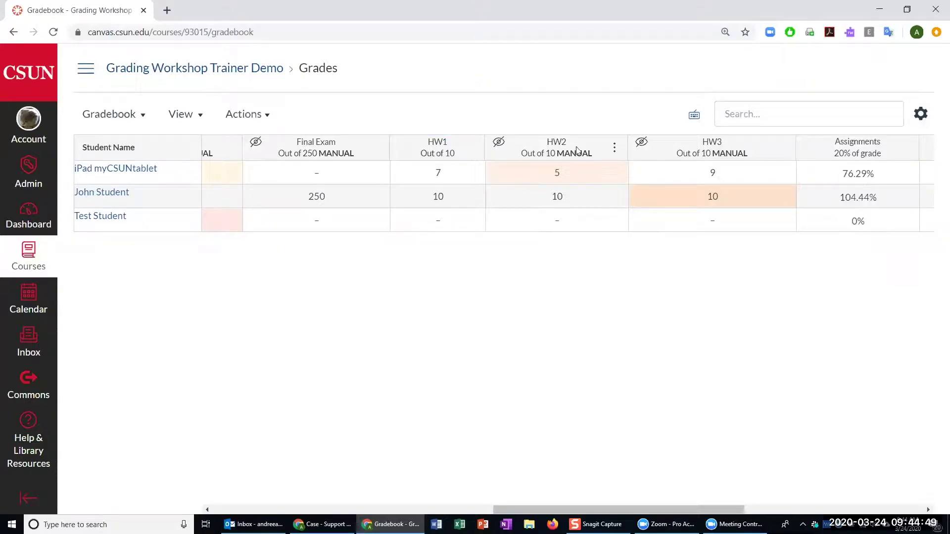
pyautogui.click(614, 147)
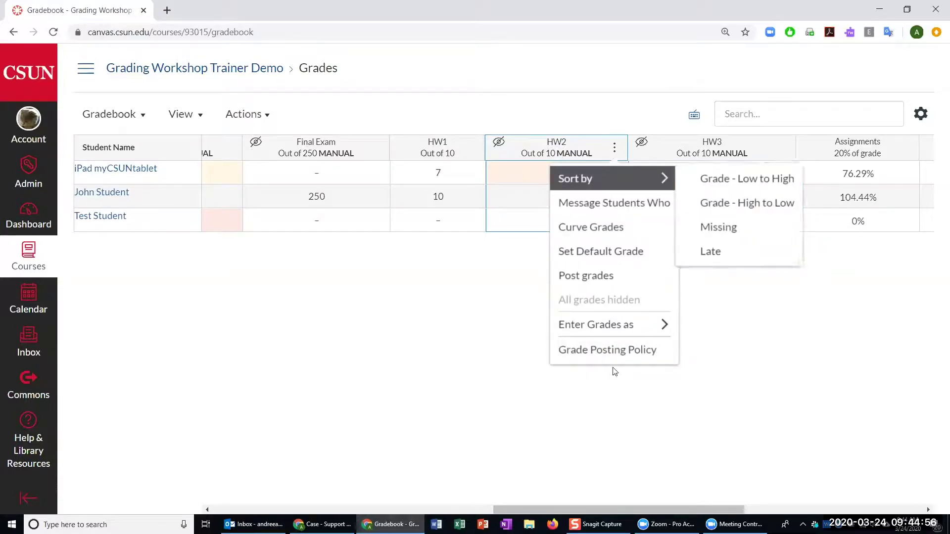
pyautogui.click(643, 356)
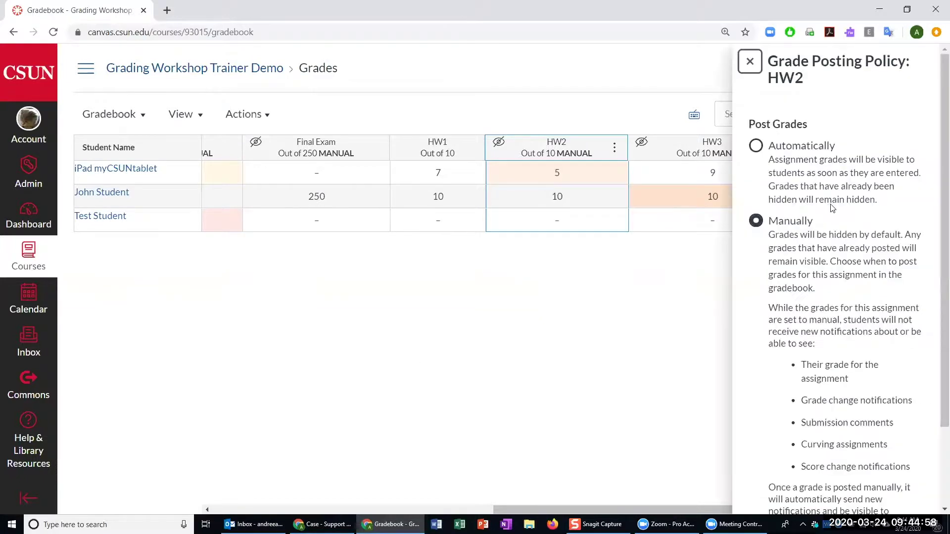
pyautogui.click(760, 148)
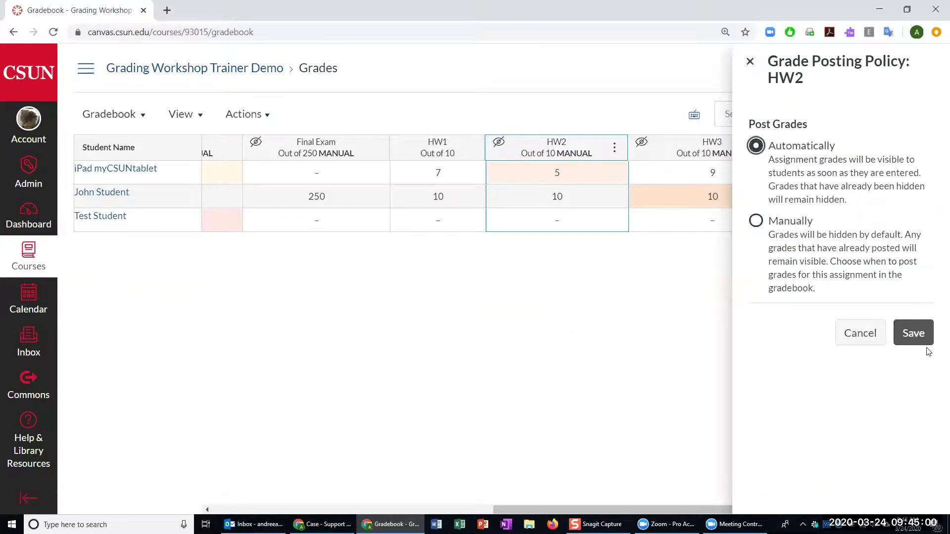
pyautogui.click(860, 333)
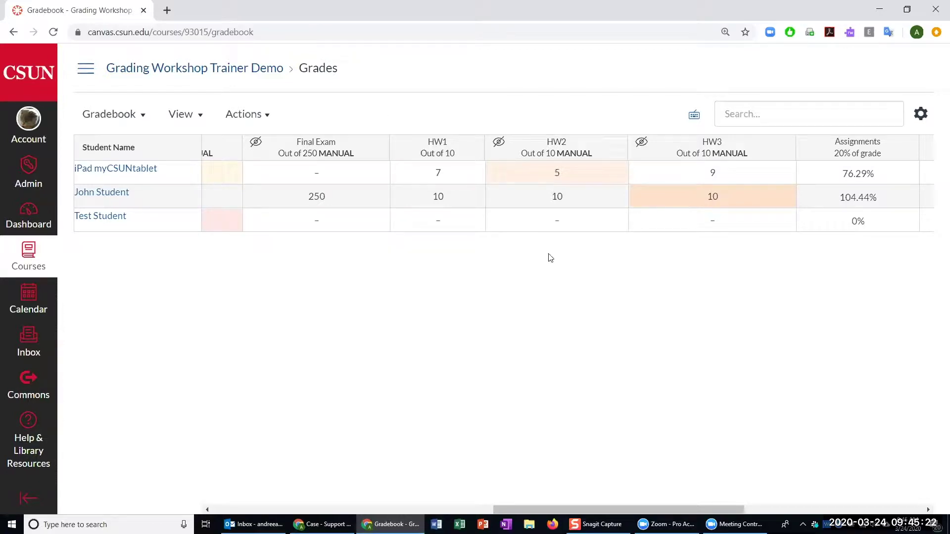
# Review the Graded and Specific Sections options for posting HW2 grades, then post them to Everyone.
pyautogui.moveTo(455, 149)
pyautogui.click(614, 149)
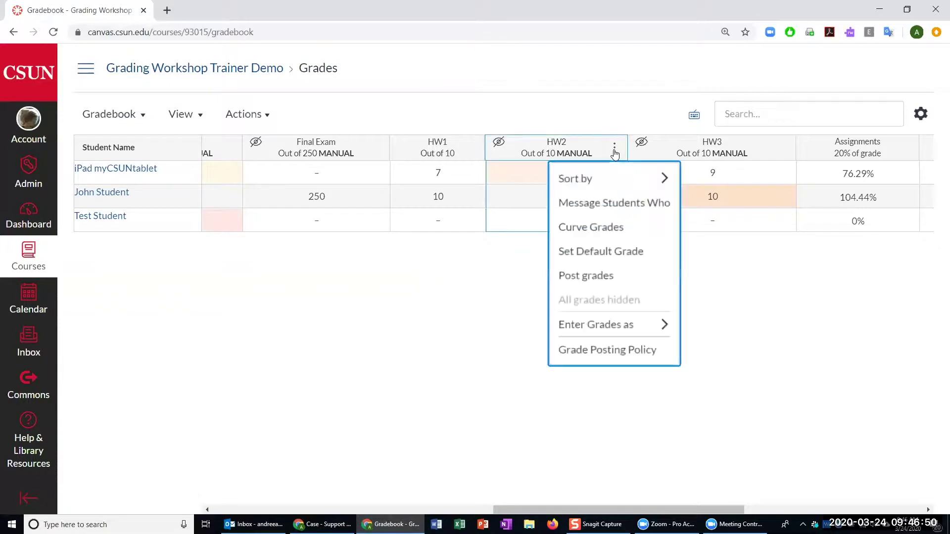
pyautogui.moveTo(608, 316)
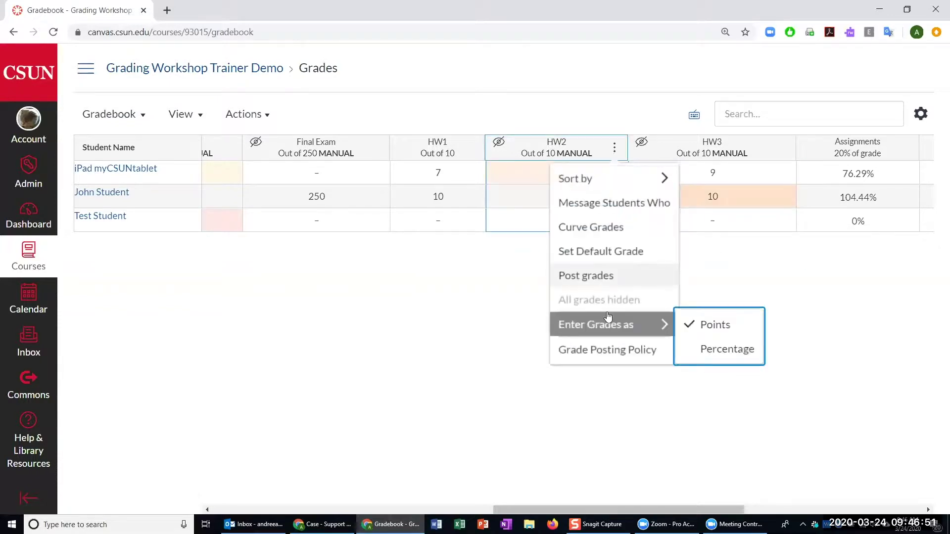
pyautogui.click(623, 286)
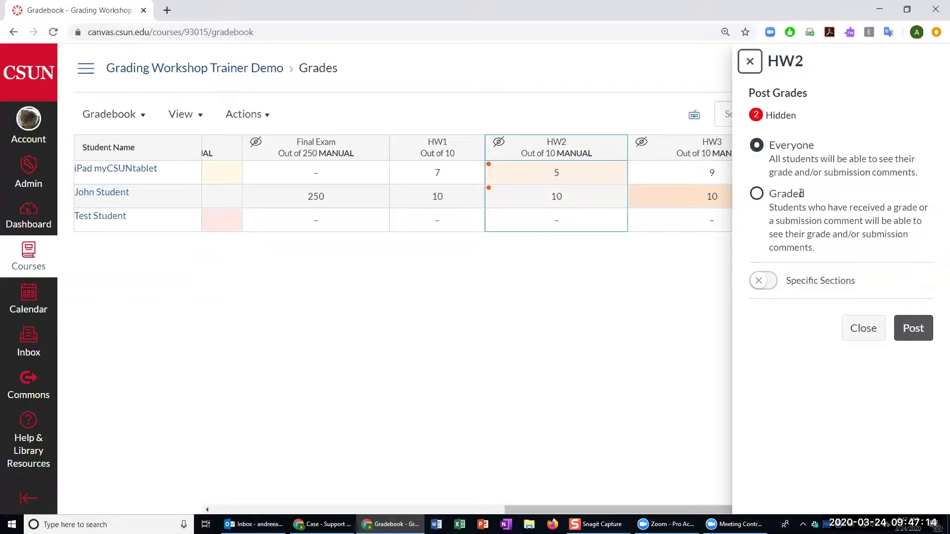
pyautogui.moveTo(807, 195); pyautogui.dragTo(769, 195)
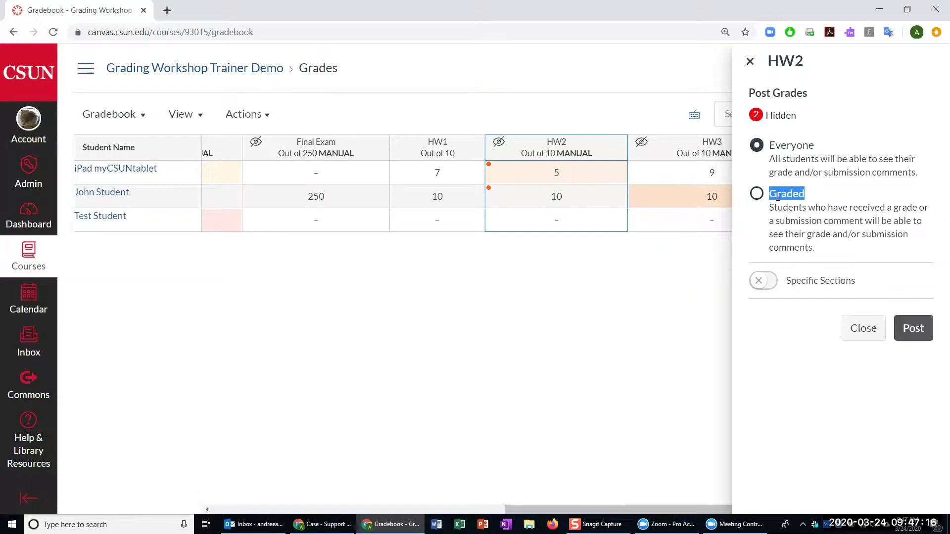
pyautogui.click(790, 193)
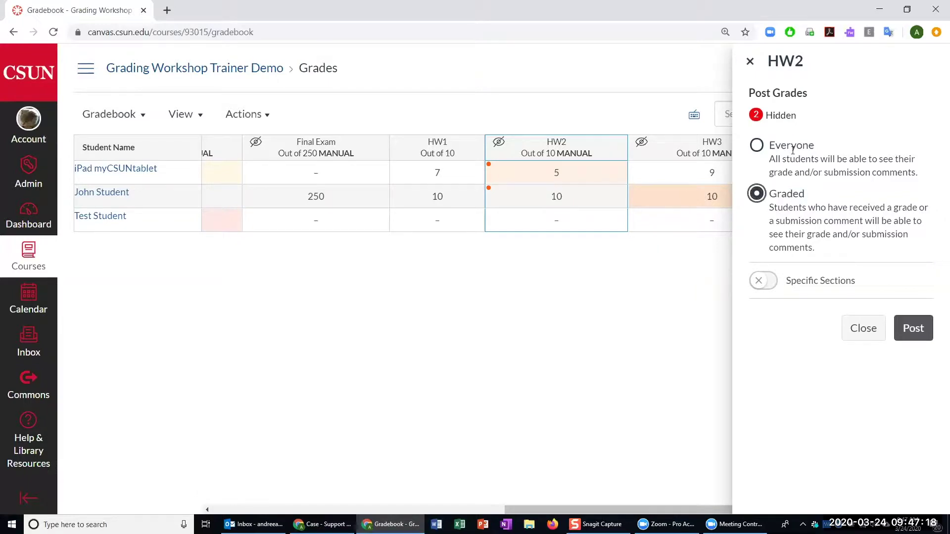
pyautogui.click(762, 145)
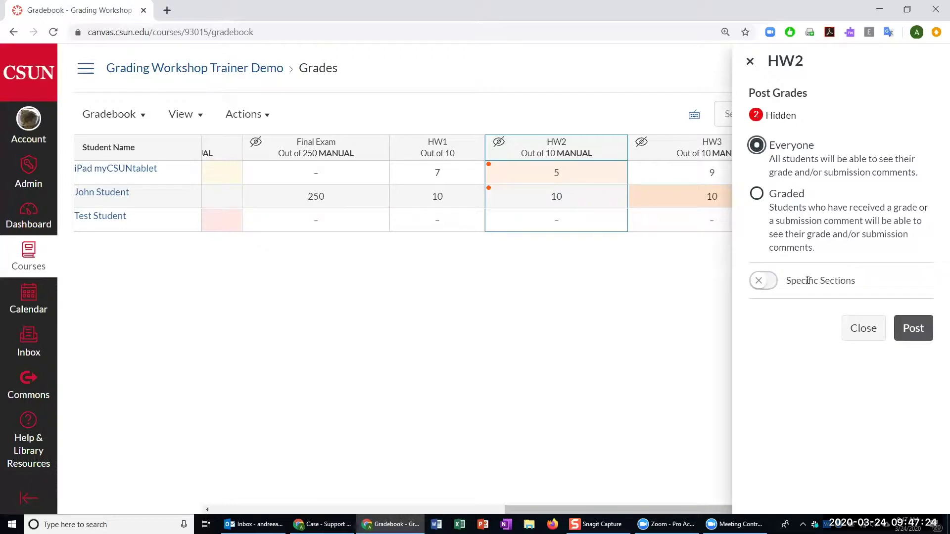
pyautogui.click(768, 281)
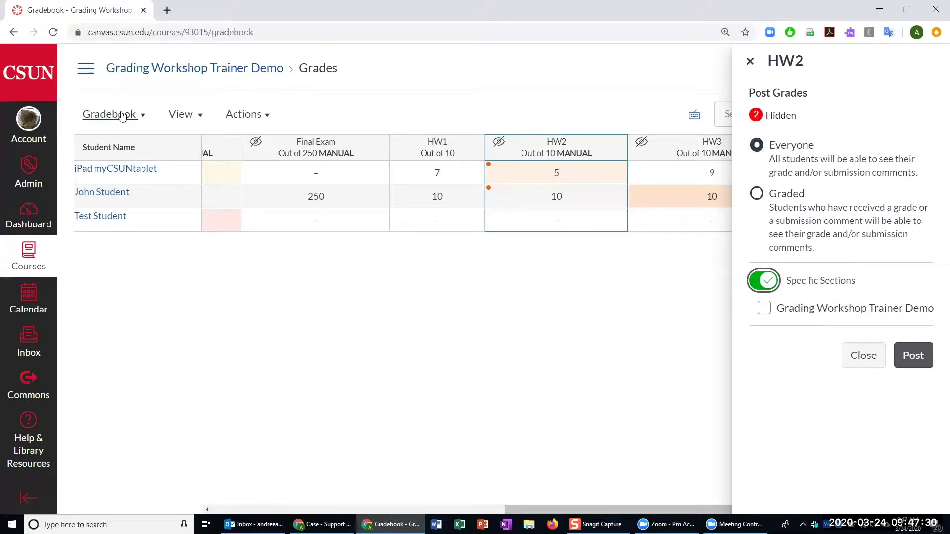
pyautogui.click(761, 287)
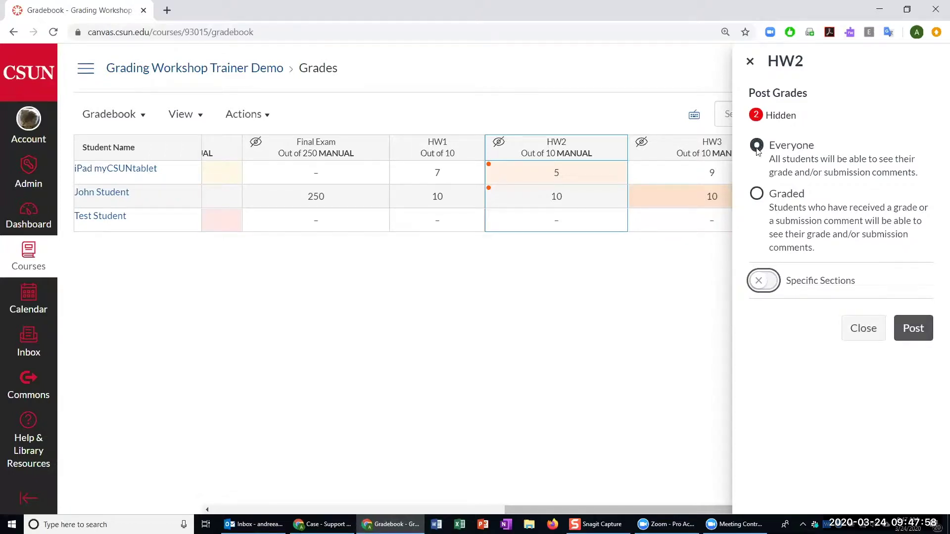
pyautogui.click(913, 328)
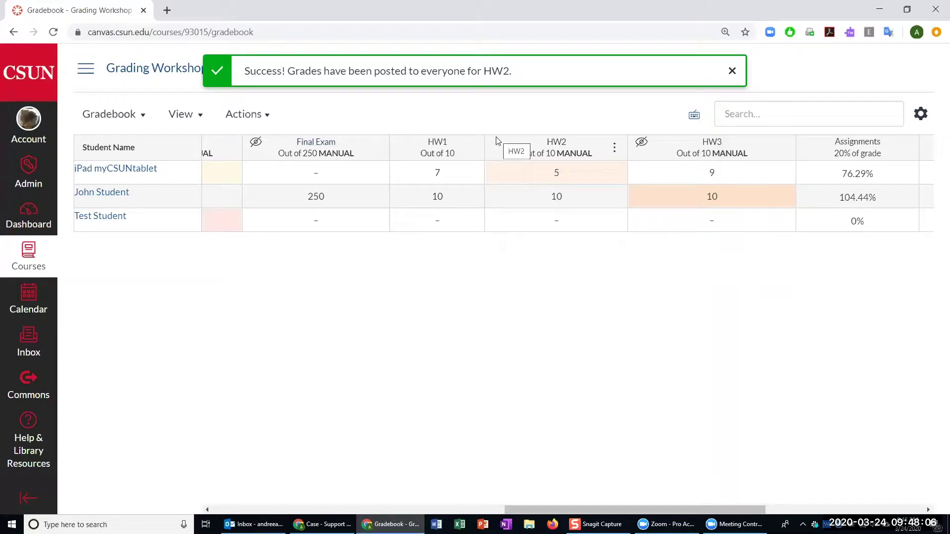
# Widen the HW1 column slightly and hide the HW2 grades from all sections.
pyautogui.moveTo(484, 146); pyautogui.dragTo(494, 146)
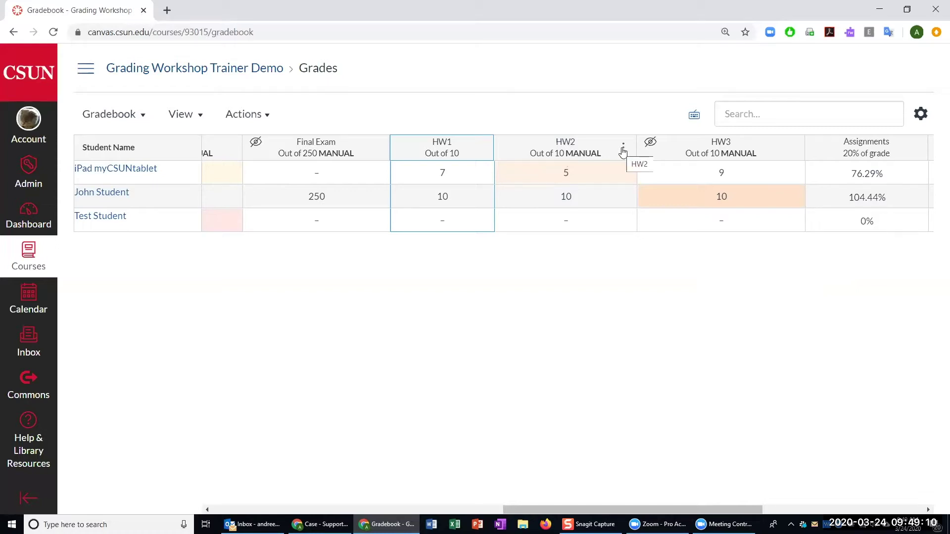
pyautogui.click(623, 149)
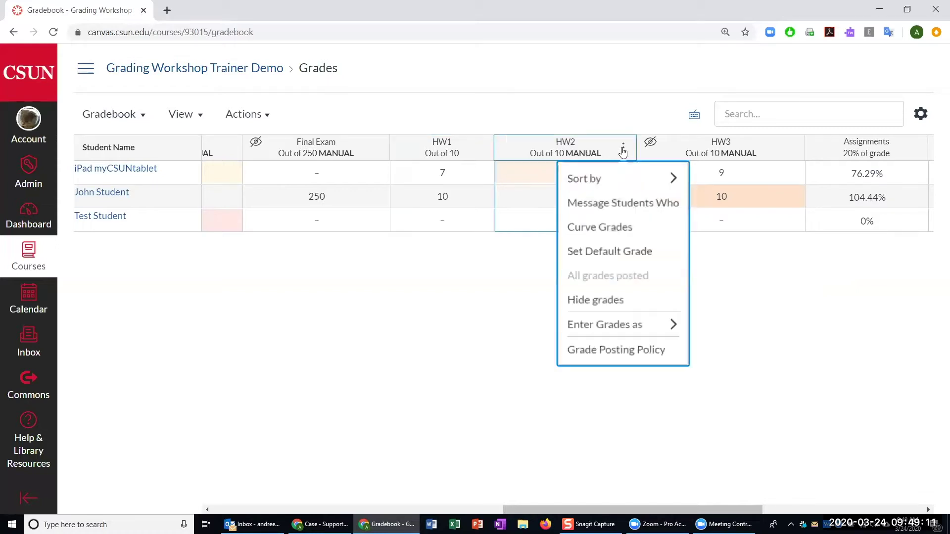
pyautogui.click(645, 302)
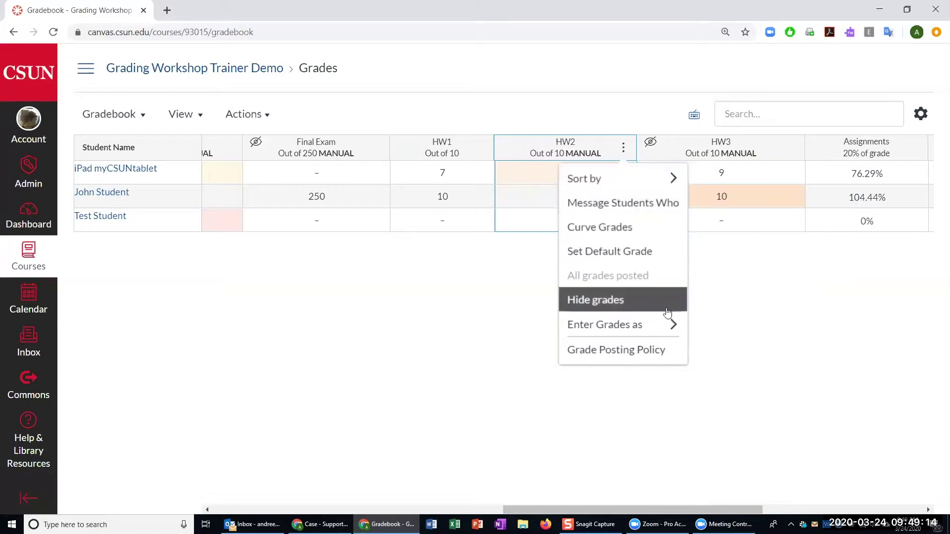
pyautogui.click(621, 310)
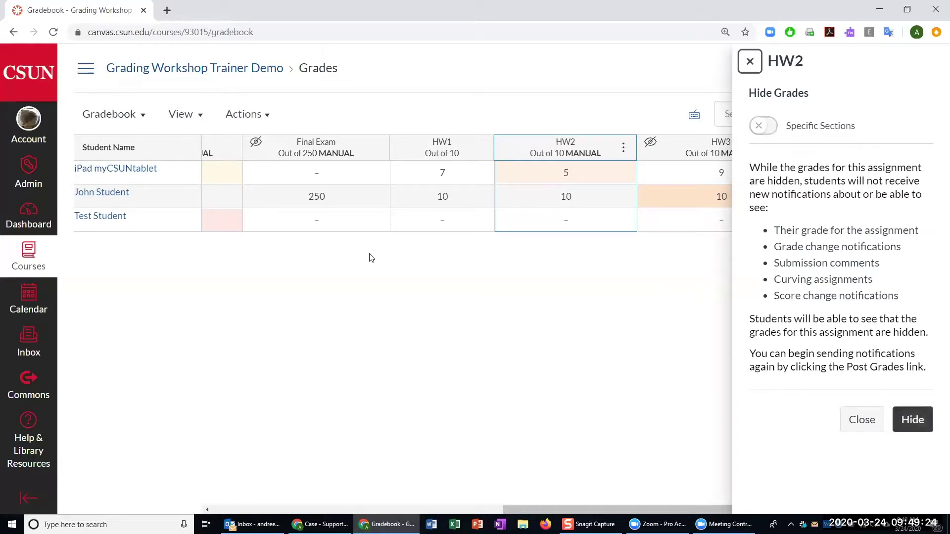
pyautogui.click(913, 419)
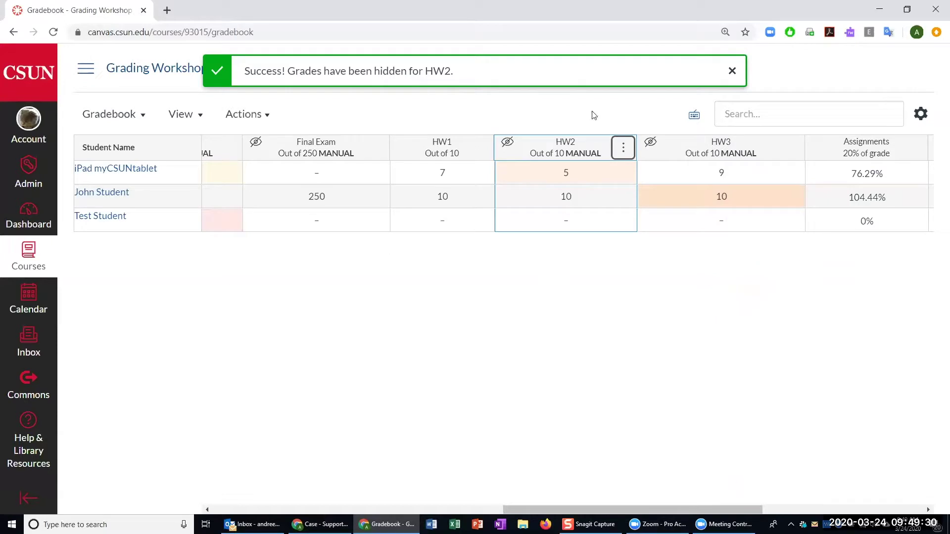
# Post the hidden HW2 grades to everyone again.
pyautogui.click(623, 148)
pyautogui.click(618, 278)
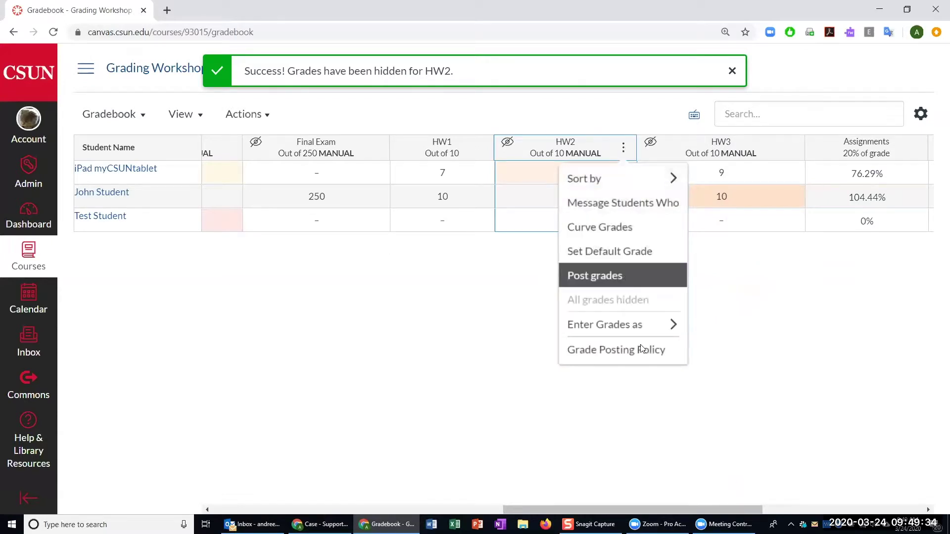
pyautogui.click(914, 329)
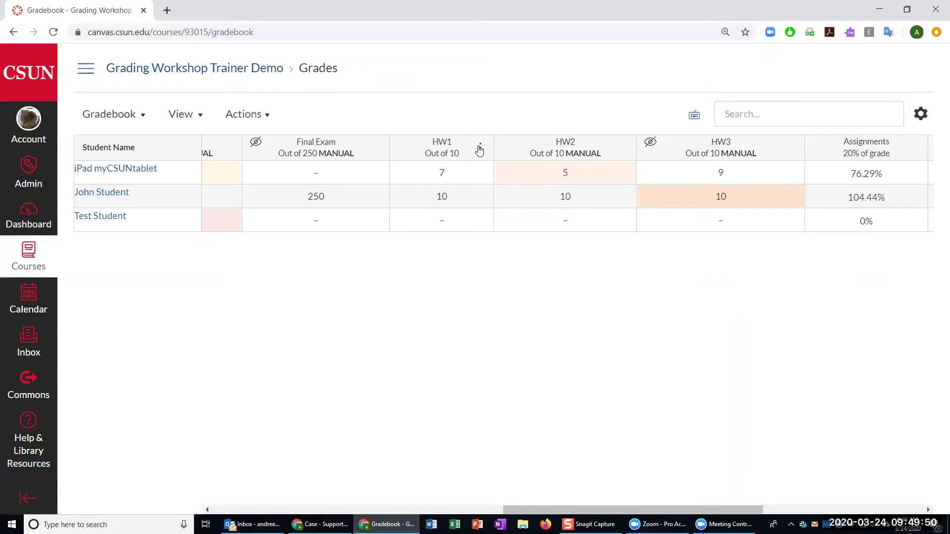
# Check which grade posting and hiding options are available for the HW1 column.
pyautogui.click(480, 149)
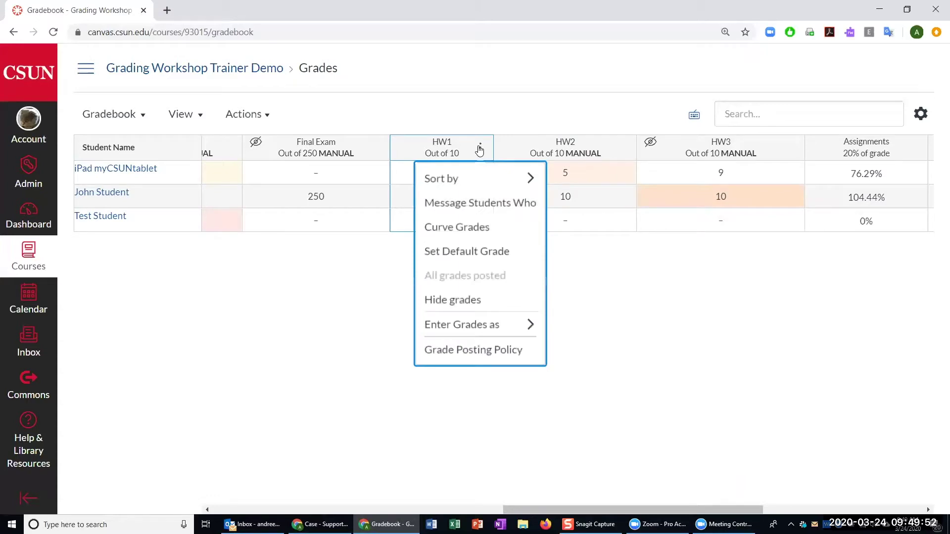
pyautogui.click(482, 116)
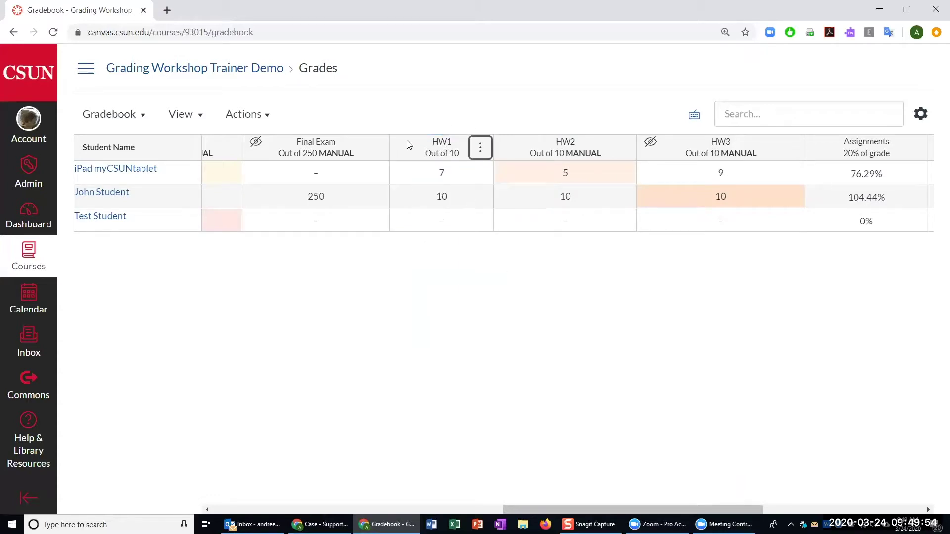
pyautogui.click(483, 154)
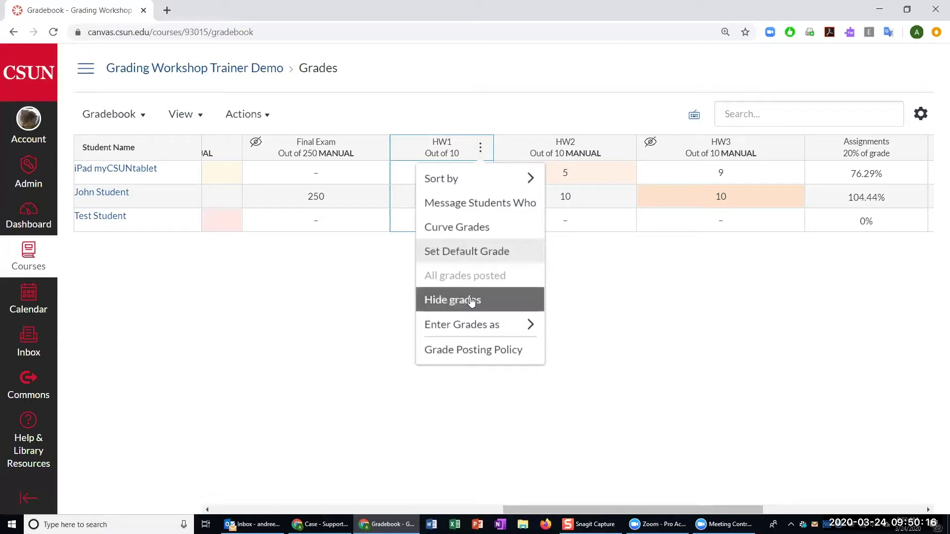
pyautogui.click(480, 147)
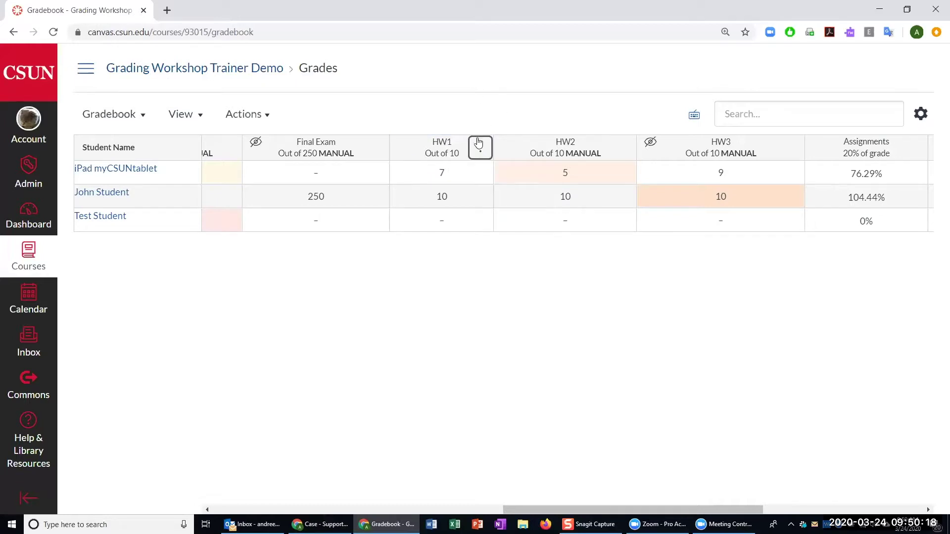
pyautogui.click(480, 148)
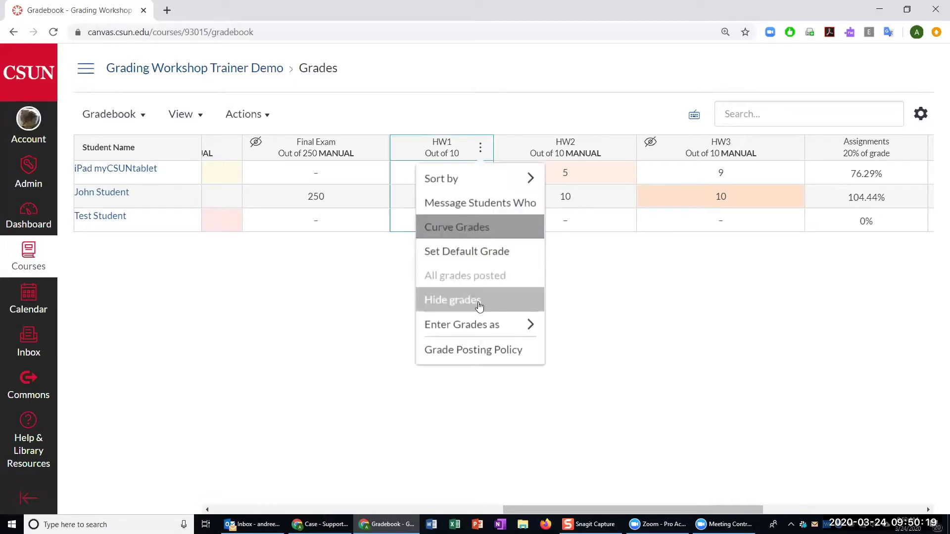
pyautogui.click(505, 87)
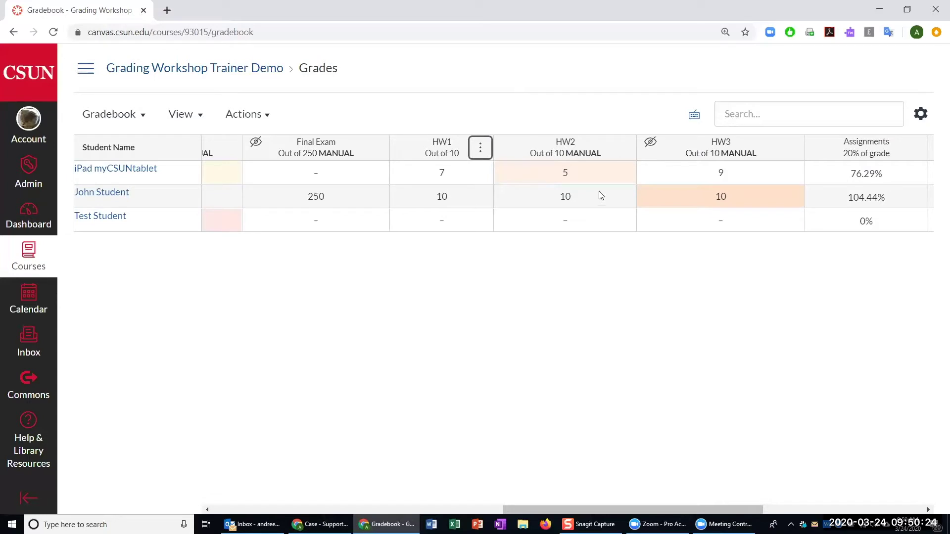
# Compare the grade hiding options of HW2 and HW1, then return to the course home page.
pyautogui.click(624, 148)
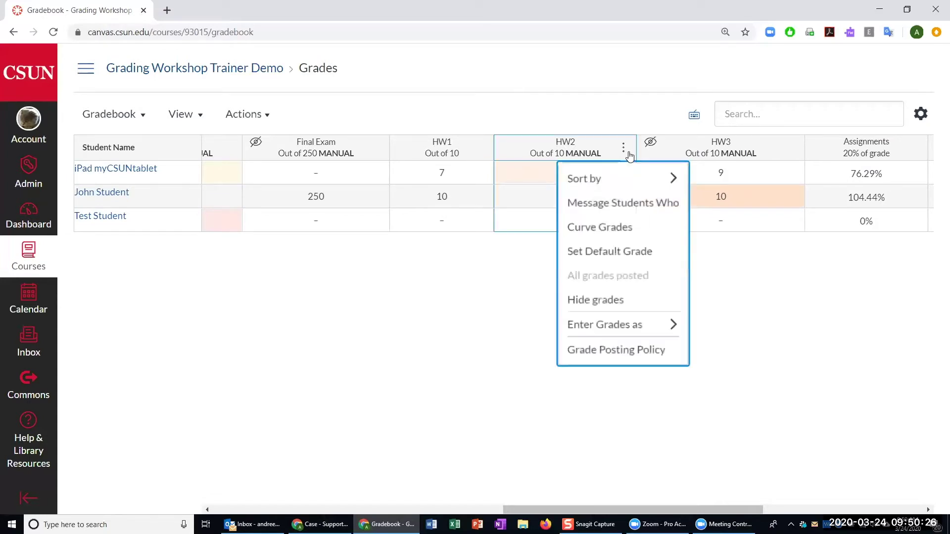
pyautogui.click(505, 301)
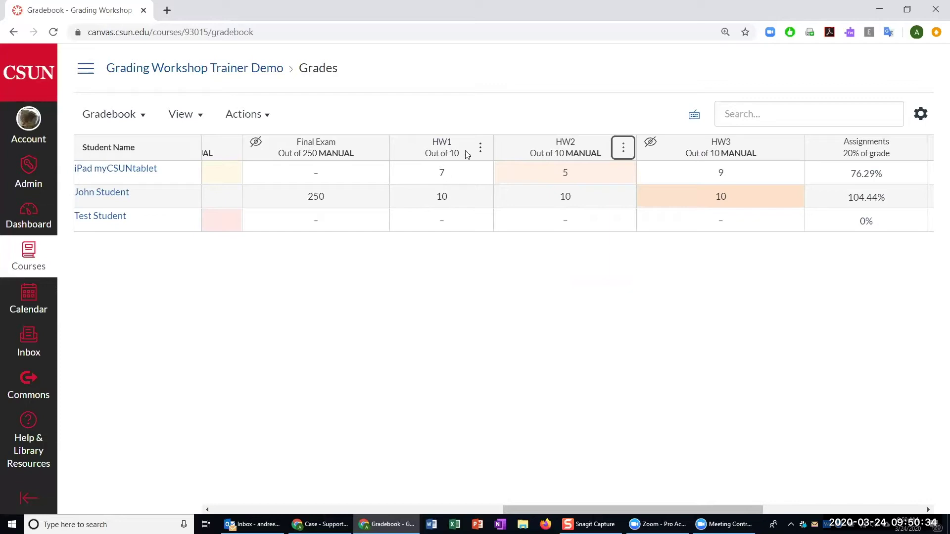
pyautogui.click(480, 147)
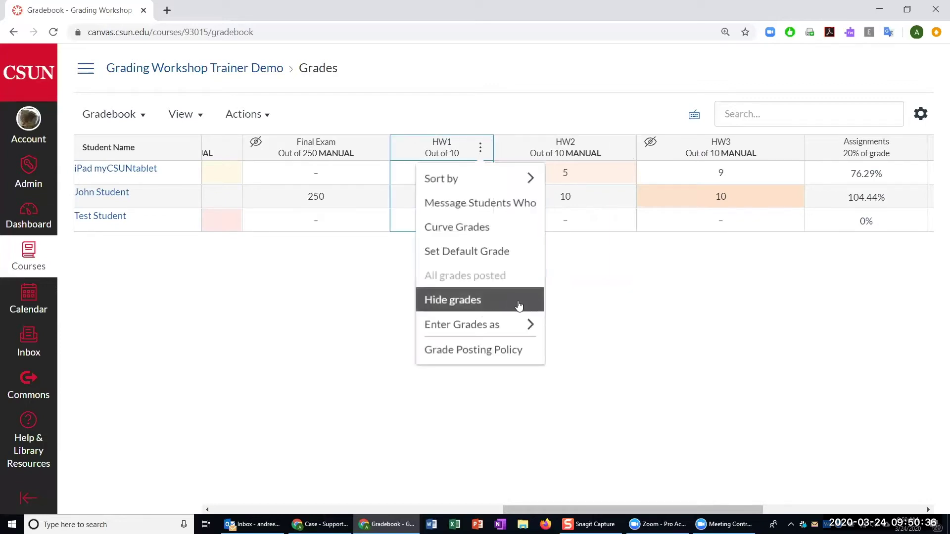
pyautogui.click(317, 314)
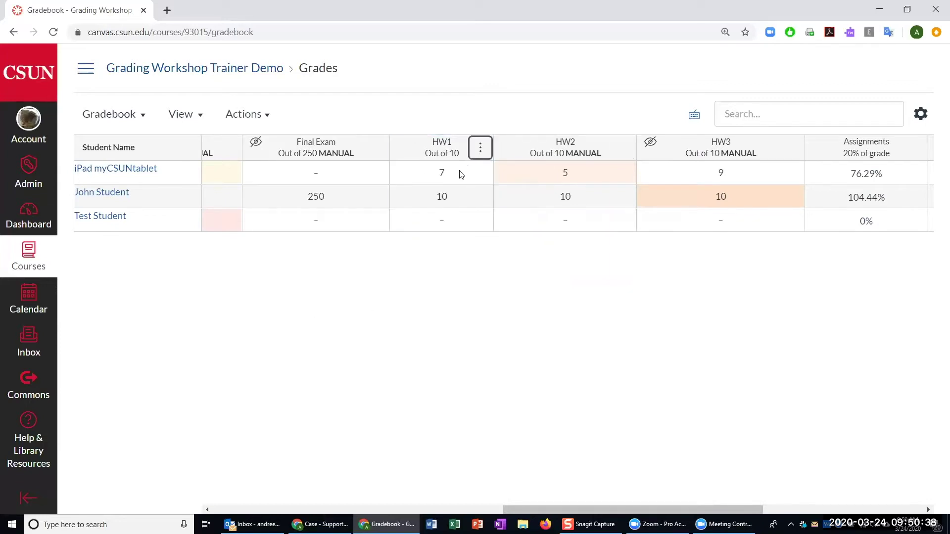
pyautogui.click(401, 290)
pyautogui.moveTo(432, 506); pyautogui.dragTo(210, 395)
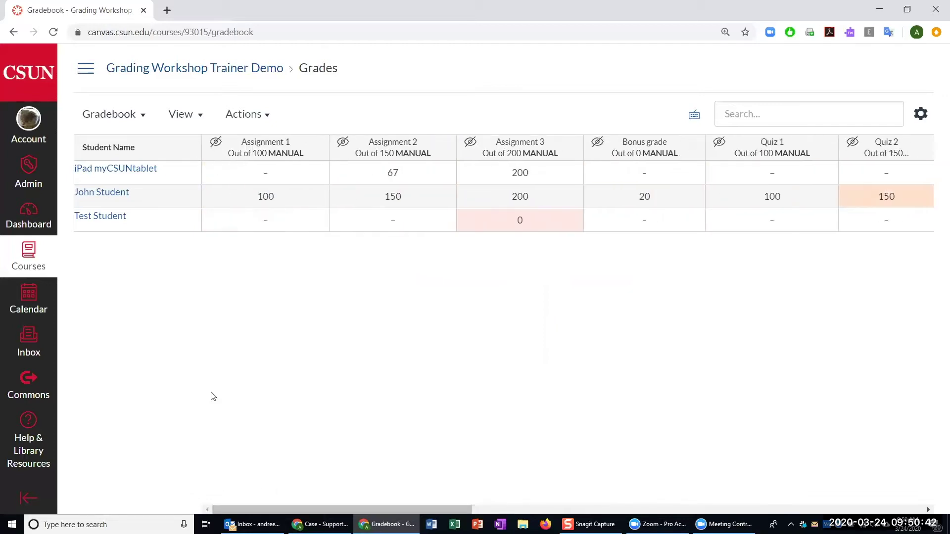
pyautogui.click(264, 74)
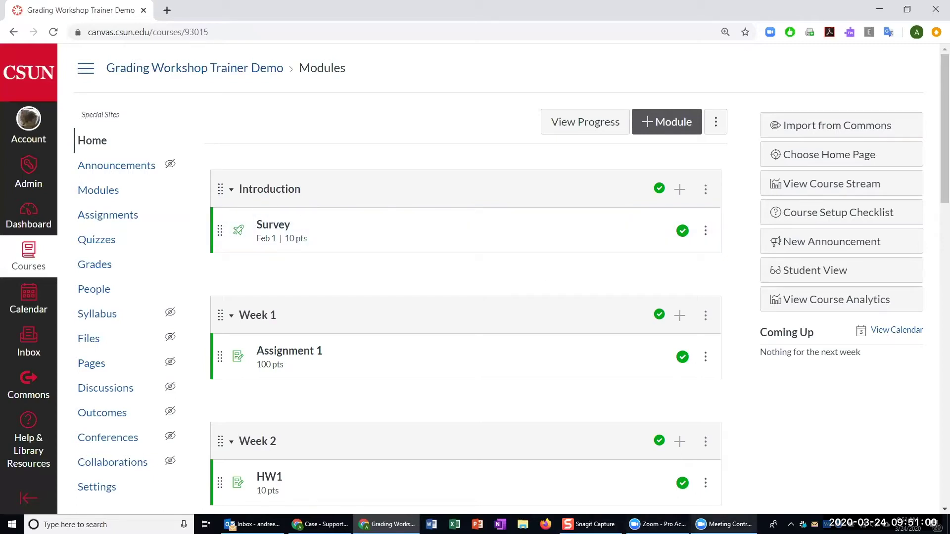
# Open the university website at csun.edu in a new browser tab.
pyautogui.click(166, 10)
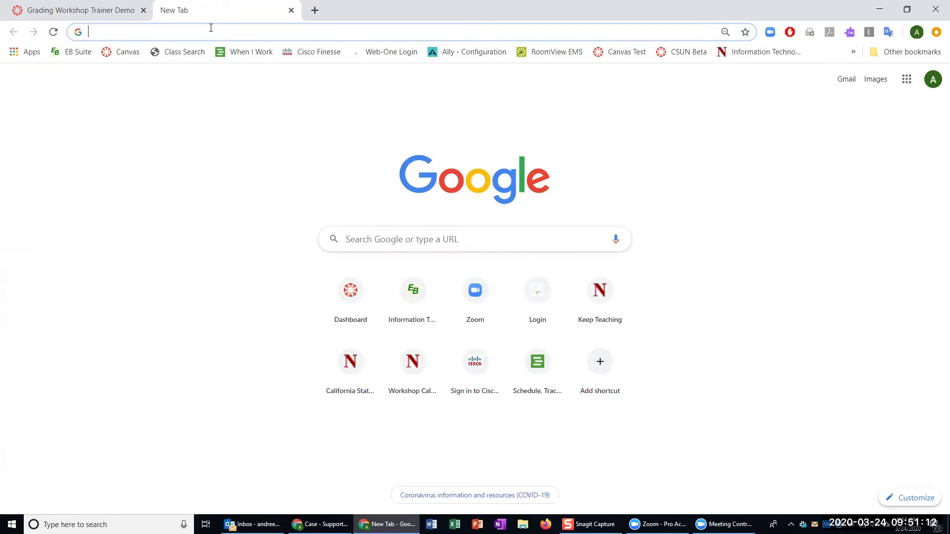
pyautogui.write('csun.edu')
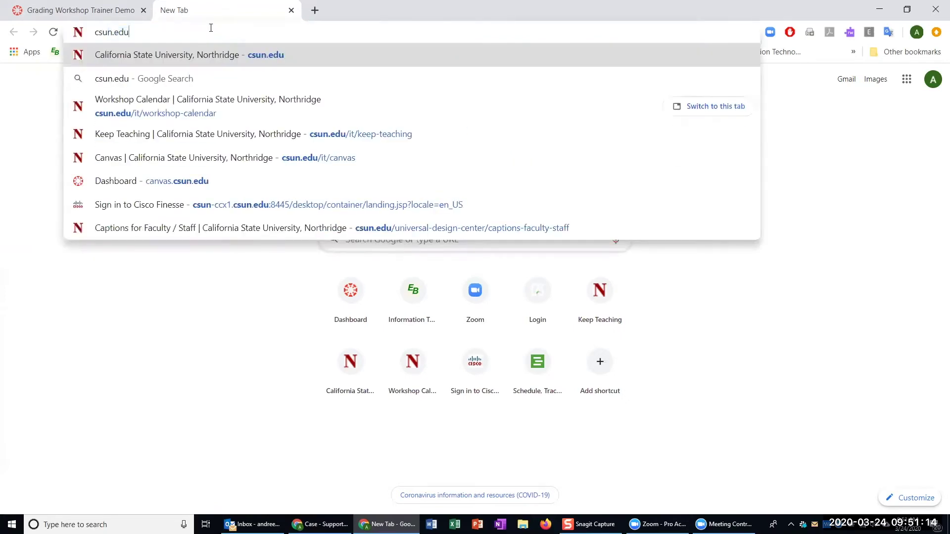
pyautogui.write('/it/')
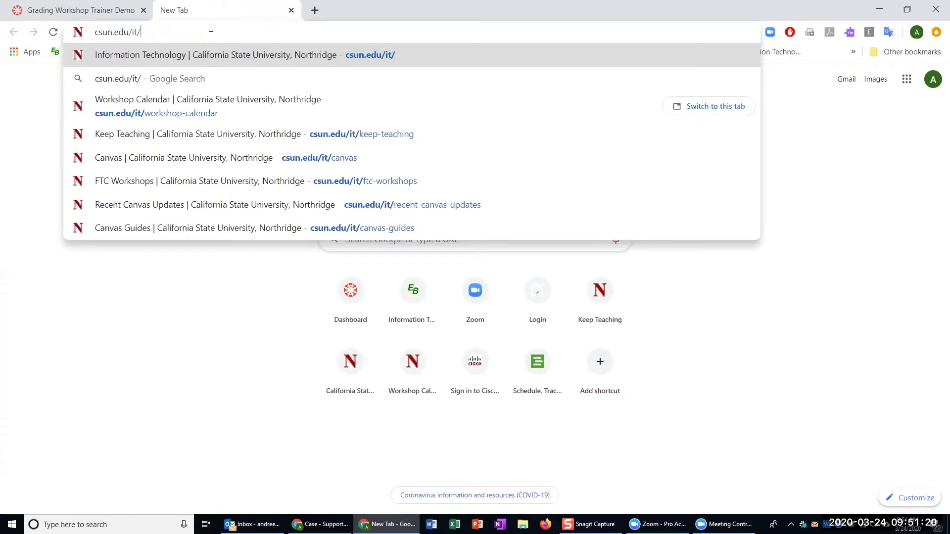
pyautogui.write('ftc')
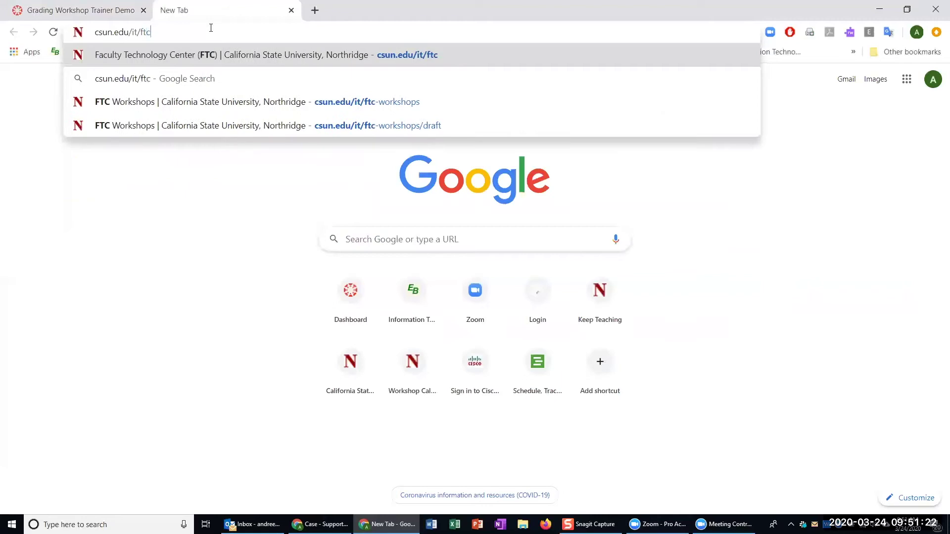
pyautogui.press('BackSpace')
pyautogui.press('BackSpace')
pyautogui.press('BackSpace')
pyautogui.write('canva')
pyautogui.press('Return')
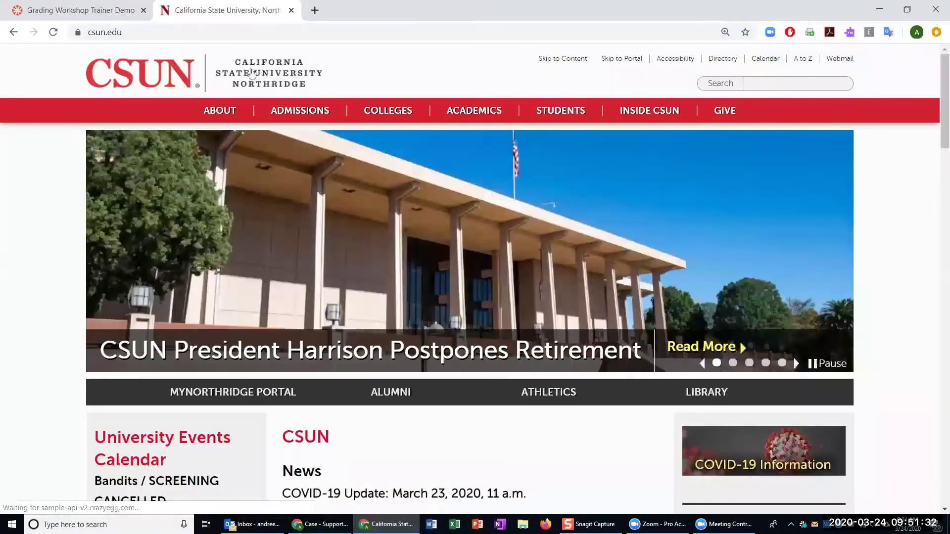
# Show the myNorthridge portal section of the homepage and open the Canvas information page from it.
pyautogui.click(276, 34)
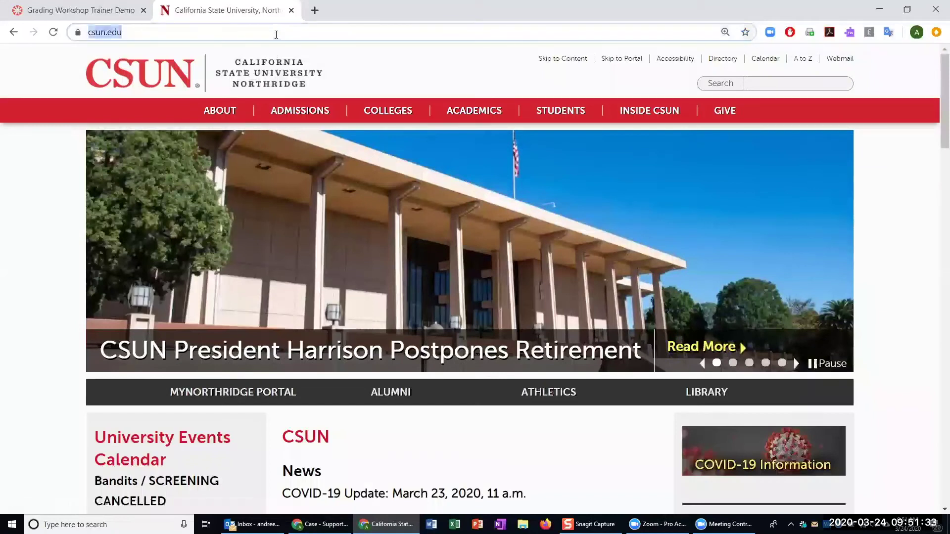
pyautogui.click(287, 395)
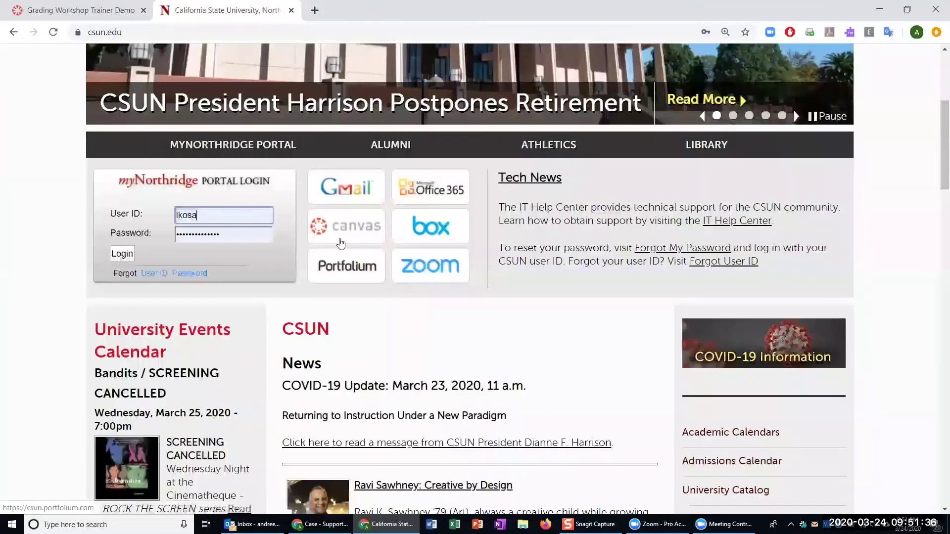
pyautogui.scroll(2, 99, 297)
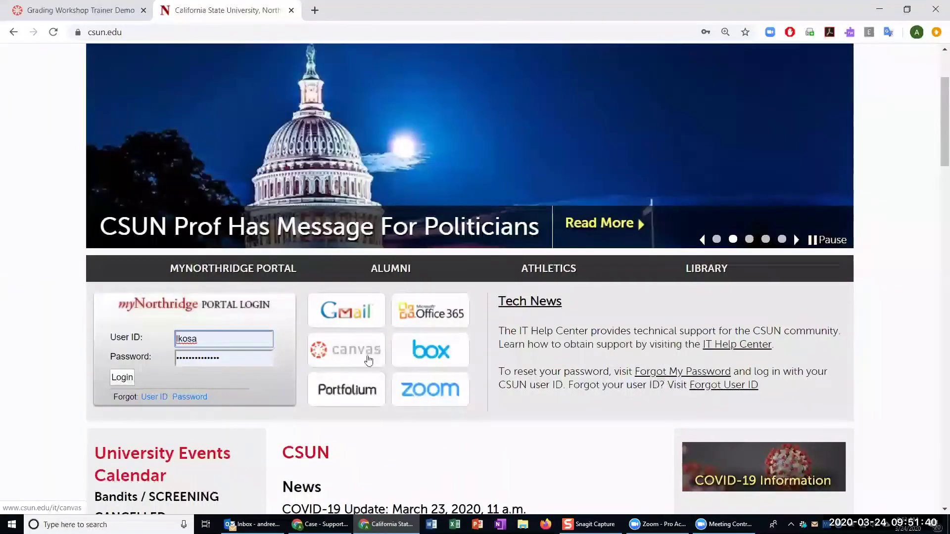
pyautogui.click(351, 358)
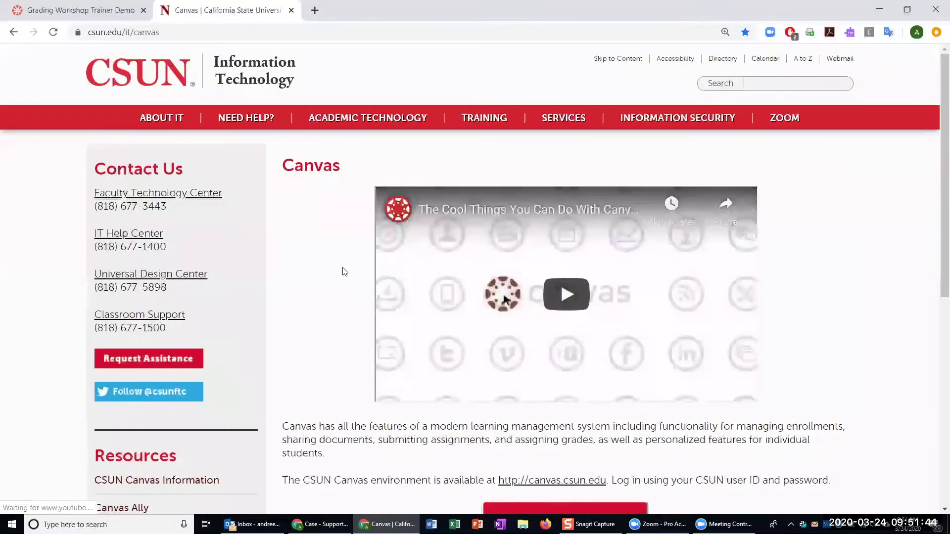
# Open the Faculty Workshops page from the Canvas page's resources.
pyautogui.scroll(-5, 336, 272)
pyautogui.scroll(-3, 337, 272)
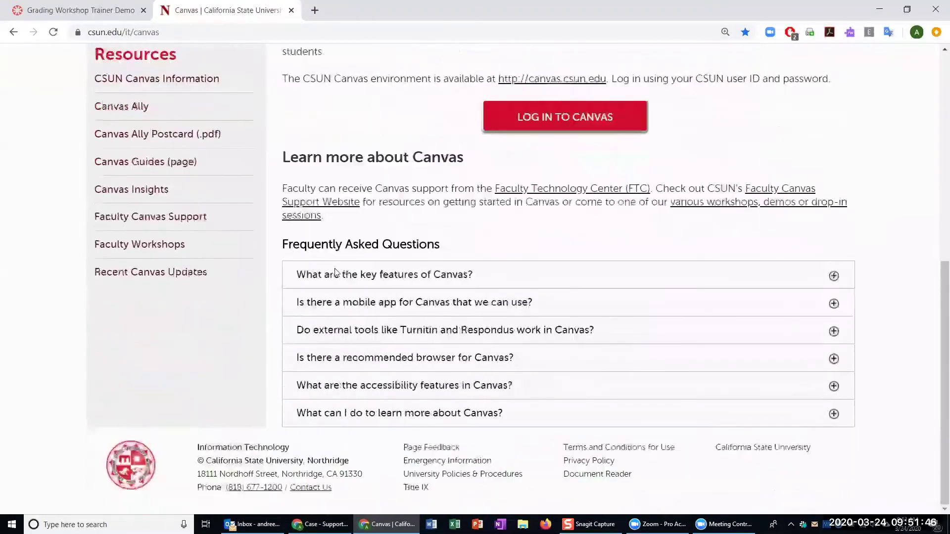
pyautogui.scroll(3, 337, 272)
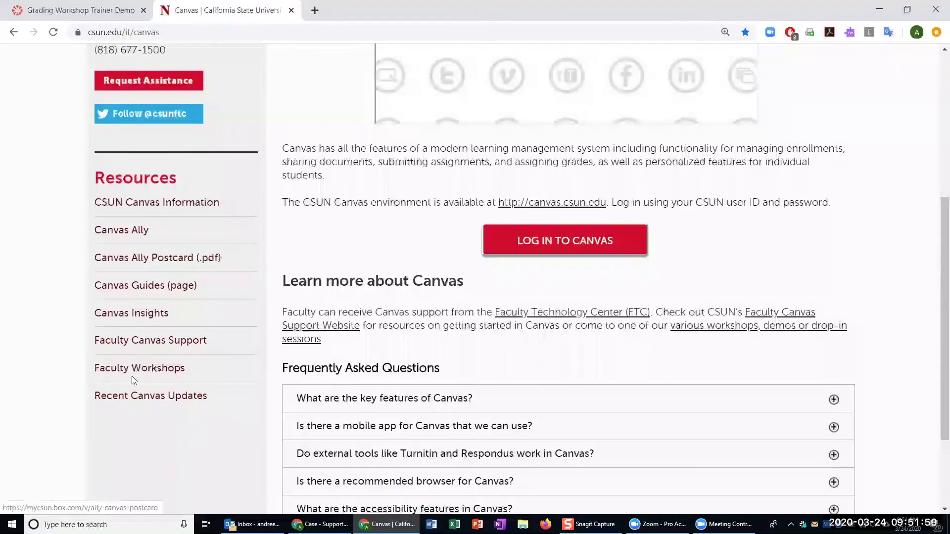
pyautogui.click(159, 368)
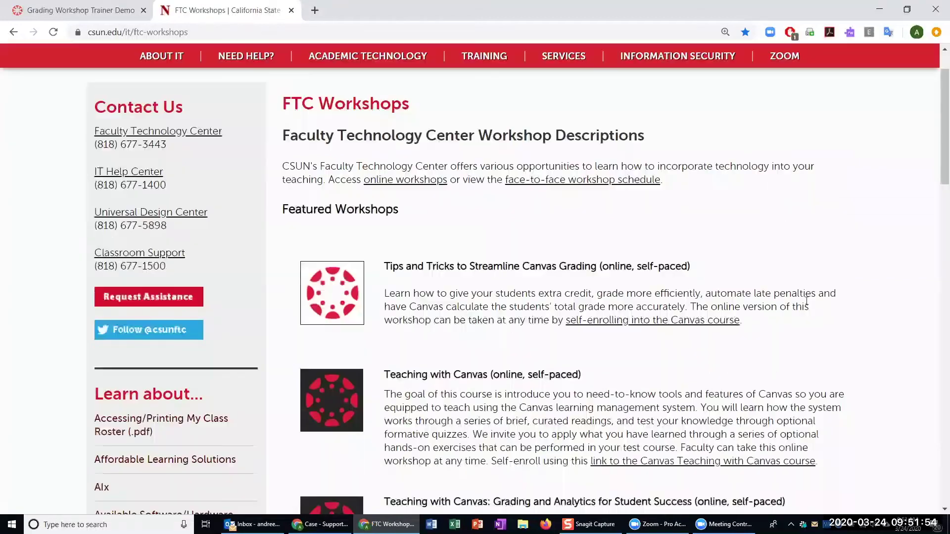
# Highlight the title of the featured "Tips and Tricks to Streamline Canvas Grading (online, self-paced)" workshop and point out its self-enrollment link.
pyautogui.moveTo(742, 320); pyautogui.dragTo(700, 269)
pyautogui.click(441, 306)
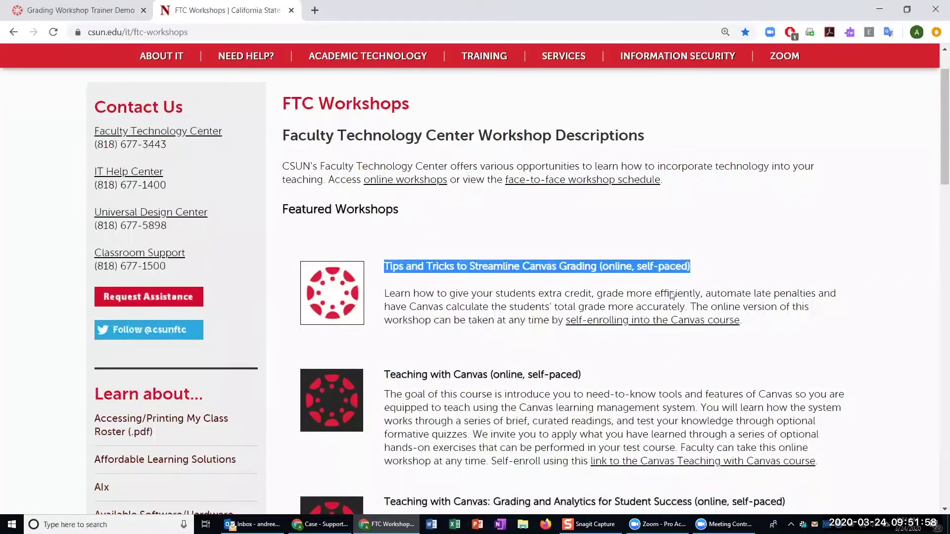
pyautogui.click(630, 326)
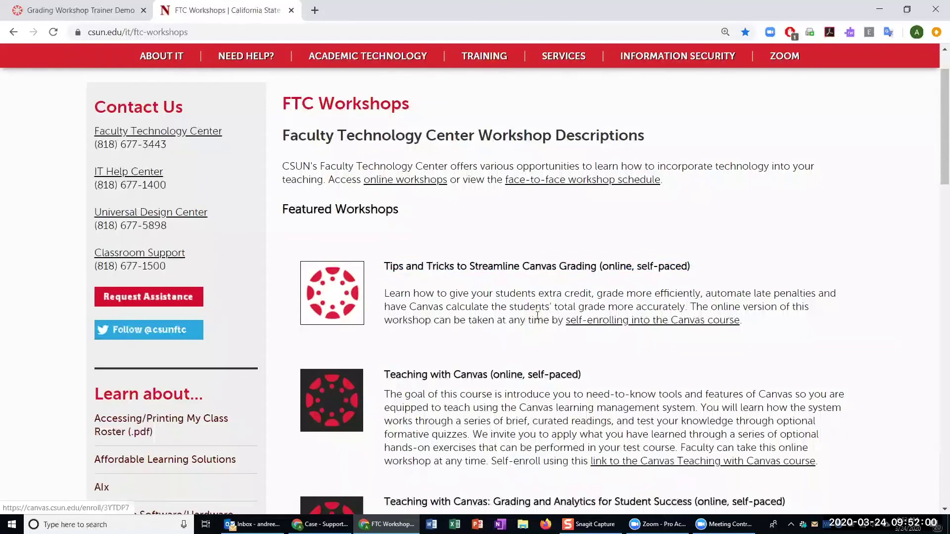
# Switch back to Canvas and open the "Tips and tricks to streamline Canvas grading" course from the Dashboard.
pyautogui.click(104, 14)
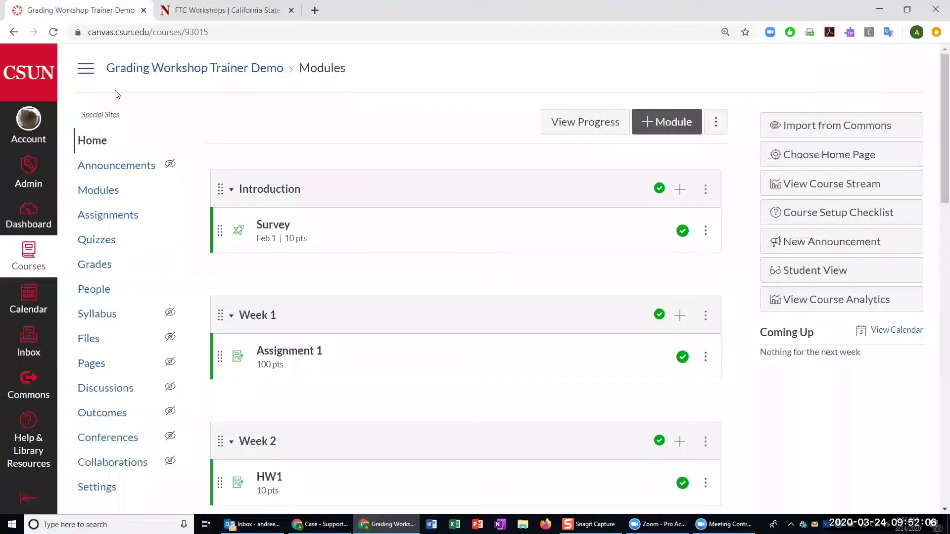
pyautogui.click(29, 213)
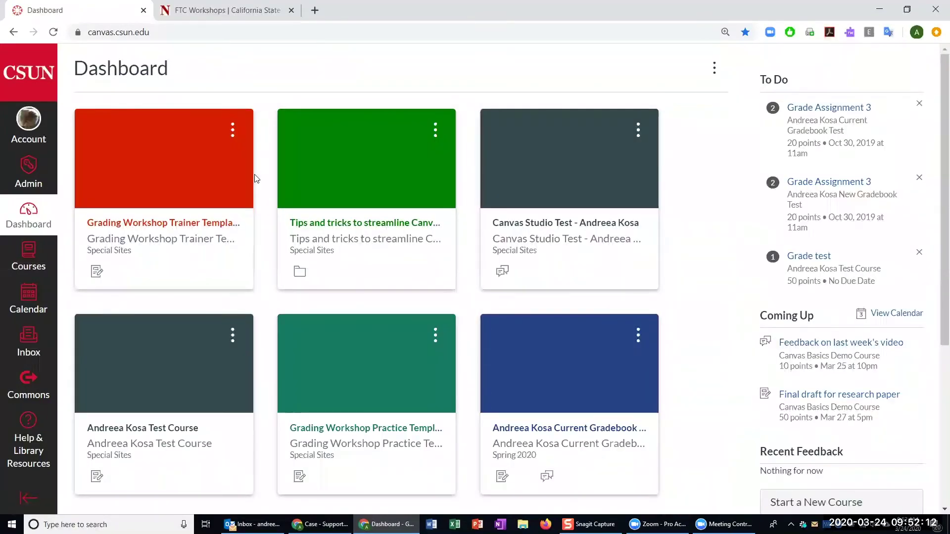
pyautogui.scroll(-2, 351, 239)
pyautogui.scroll(1, 350, 238)
pyautogui.click(346, 177)
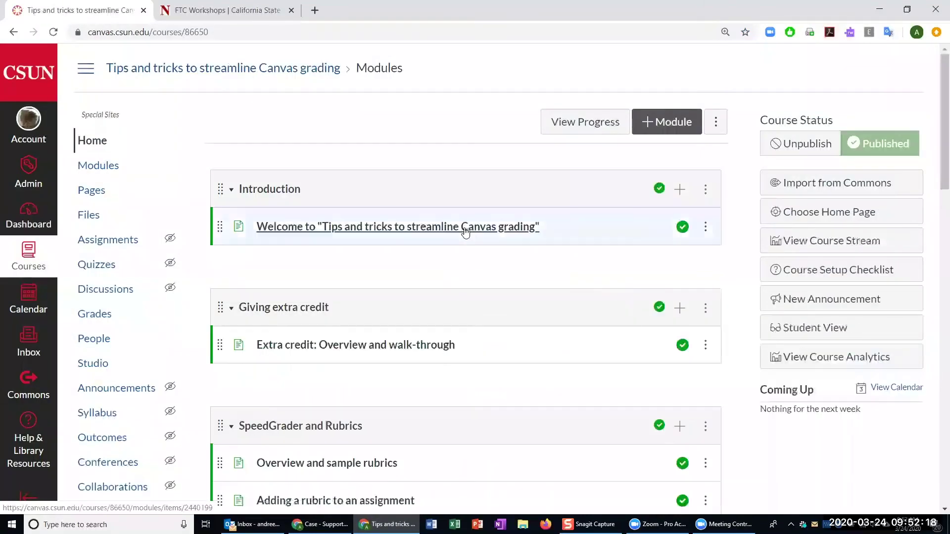
# Open the course's welcome page, advance to "Extra credit: Overview and walk-through" and look through its instructions.
pyautogui.click(348, 227)
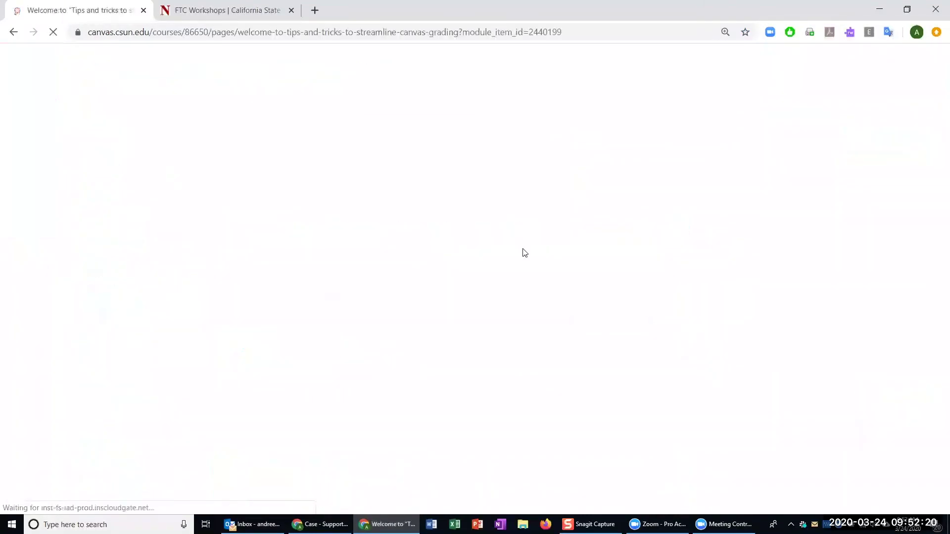
pyautogui.scroll(-1, 652, 264)
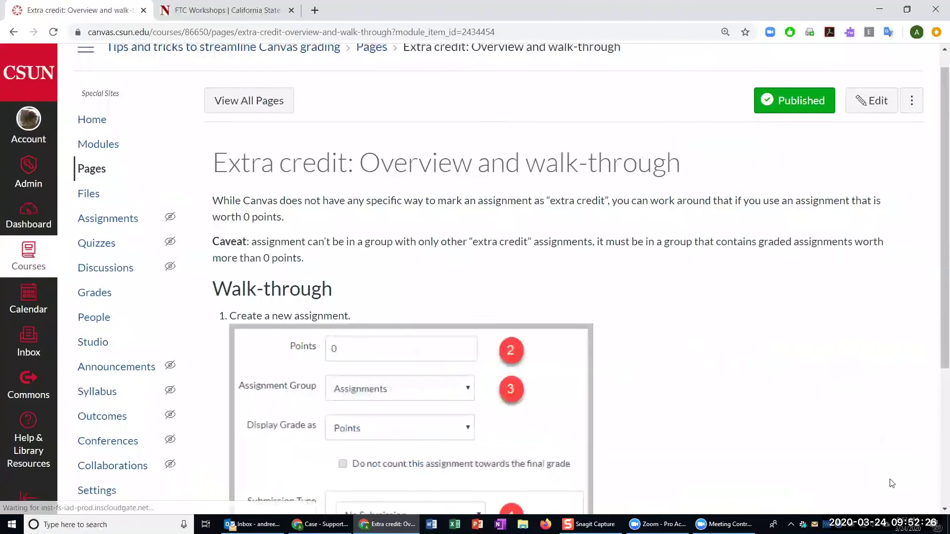
pyautogui.scroll(-4, 837, 398)
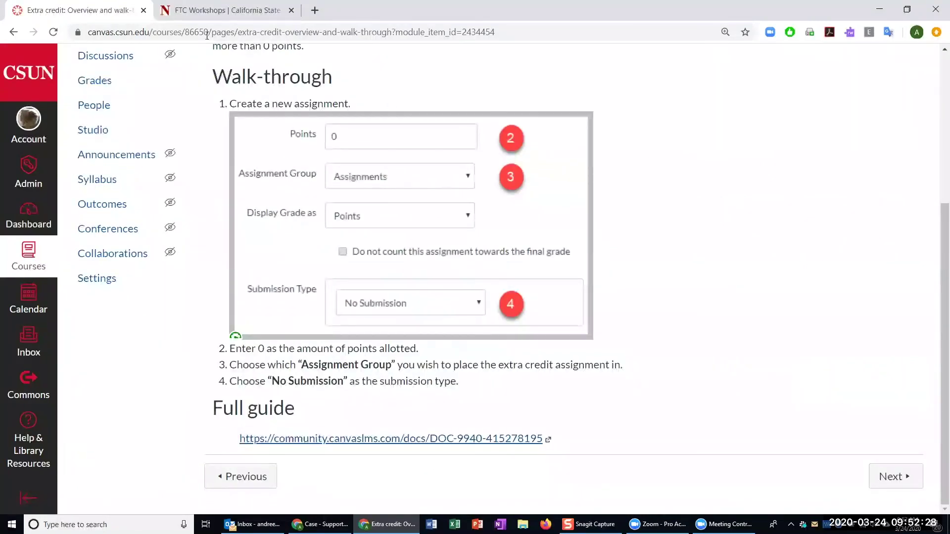
# Advance to the "Overview and sample rubrics" page and look through the simple and advanced rubric examples.
pyautogui.click(903, 484)
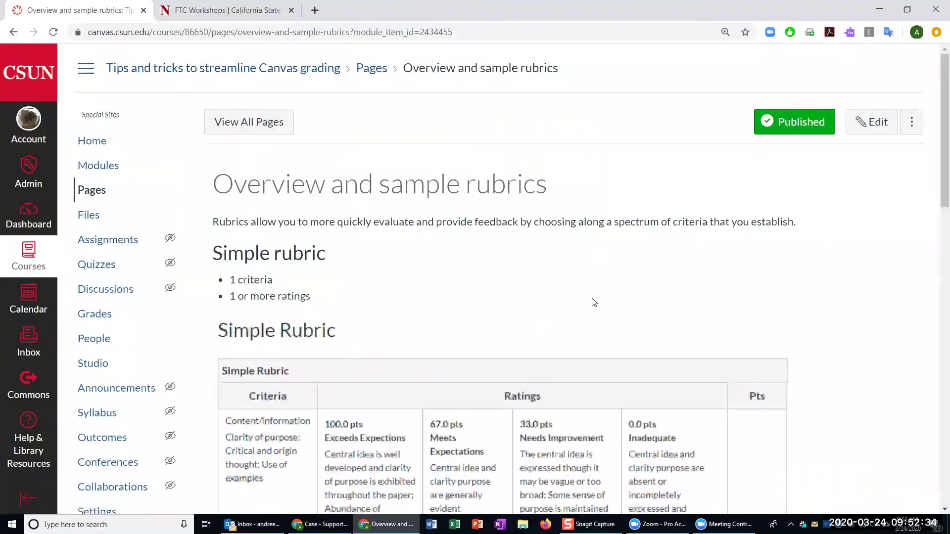
pyautogui.scroll(-10, 594, 303)
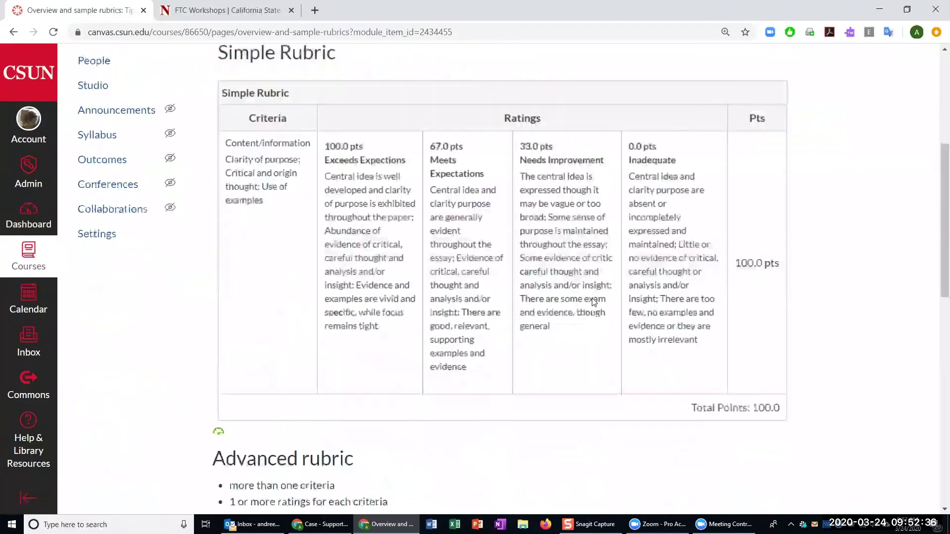
pyautogui.scroll(-6, 594, 302)
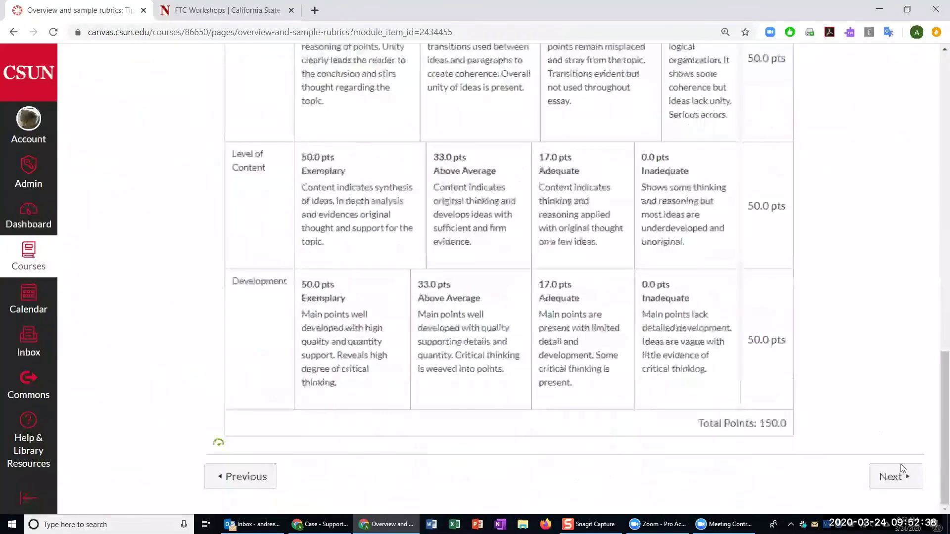
# Advance to the "Adding a rubric to an assignment" page and read through the walk-through to its full guide link.
pyautogui.click(897, 476)
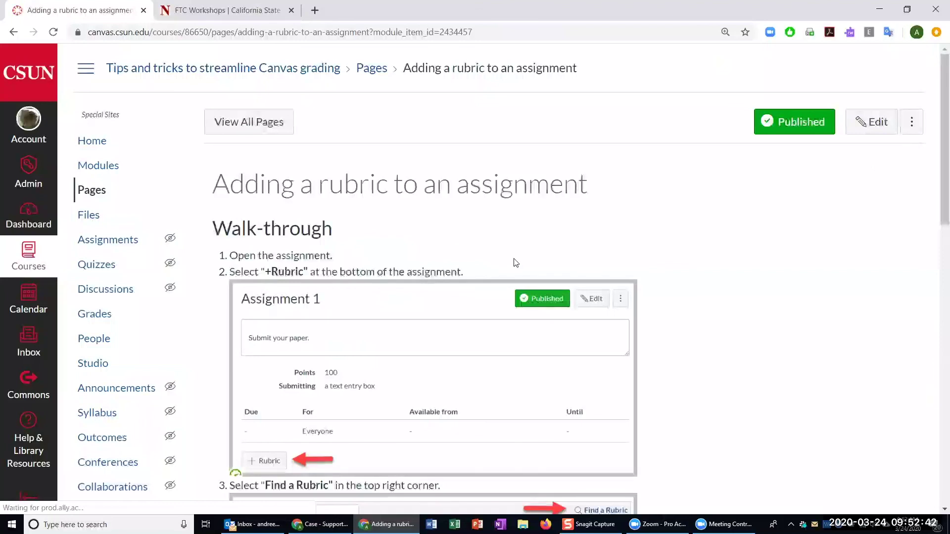
pyautogui.scroll(-4, 512, 265)
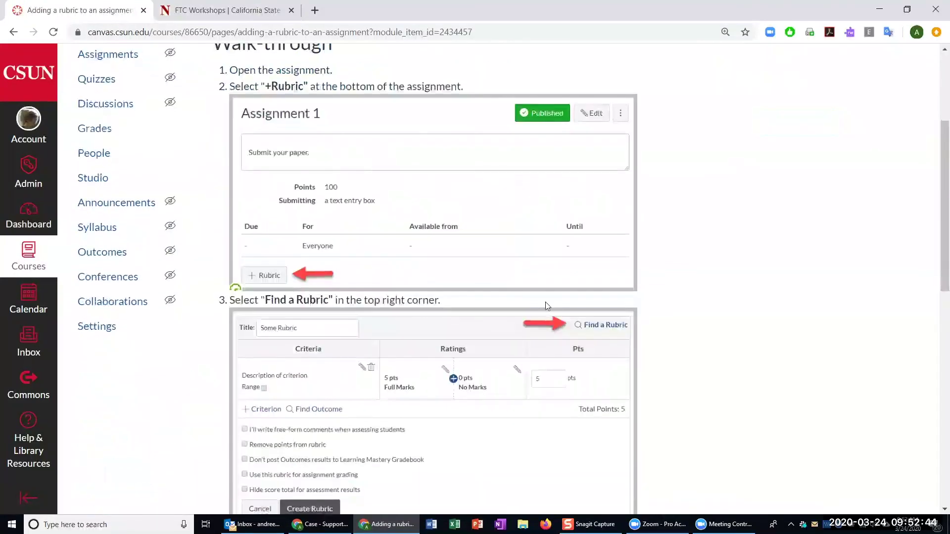
pyautogui.scroll(-4, 643, 317)
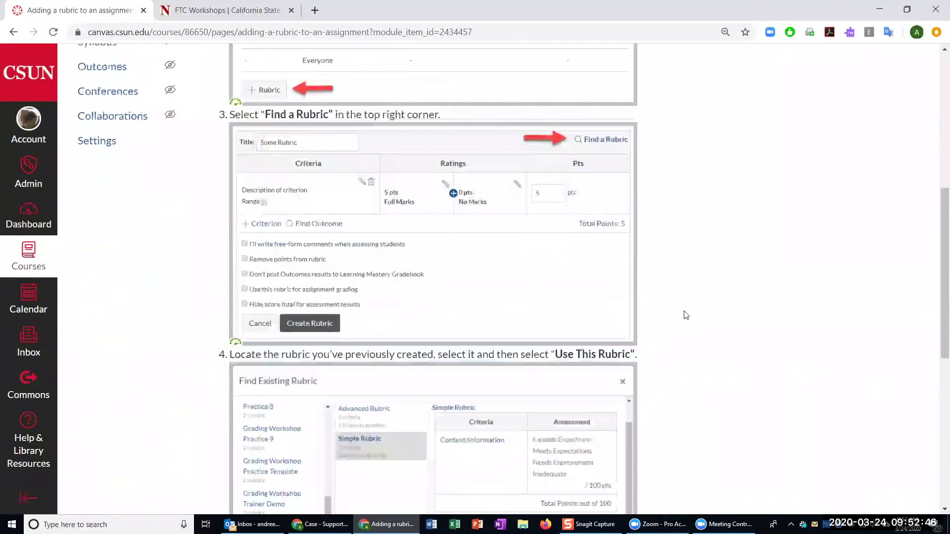
pyautogui.scroll(-9, 686, 315)
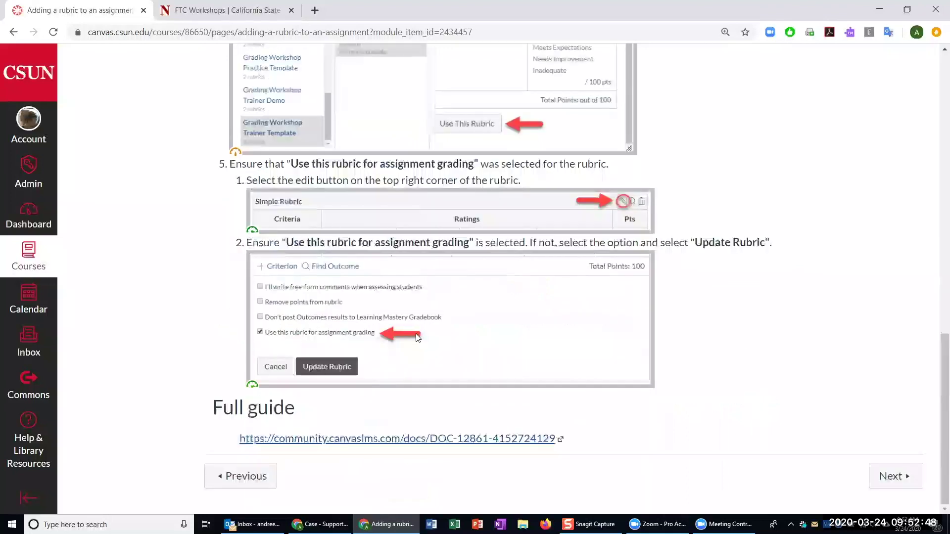